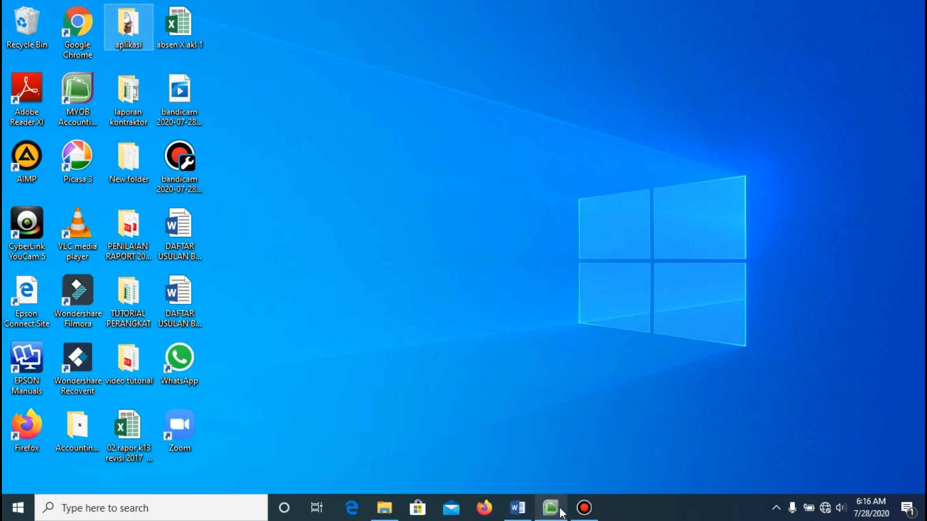
- Switch to MYOB Accounting, open the accounts list and show only the asset accounts
{"action": "mouse_move", "coordinate": [562, 513]}
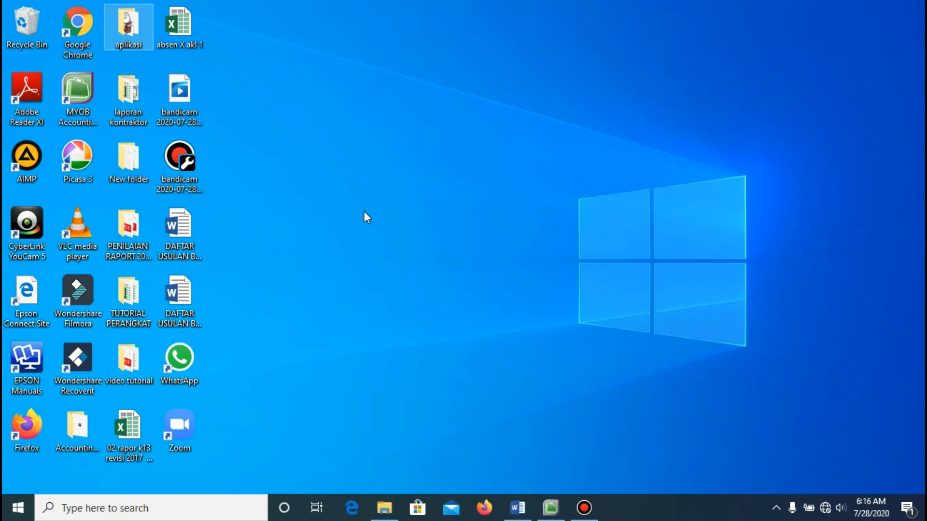
{"action": "left_click", "coordinate": [549, 514]}
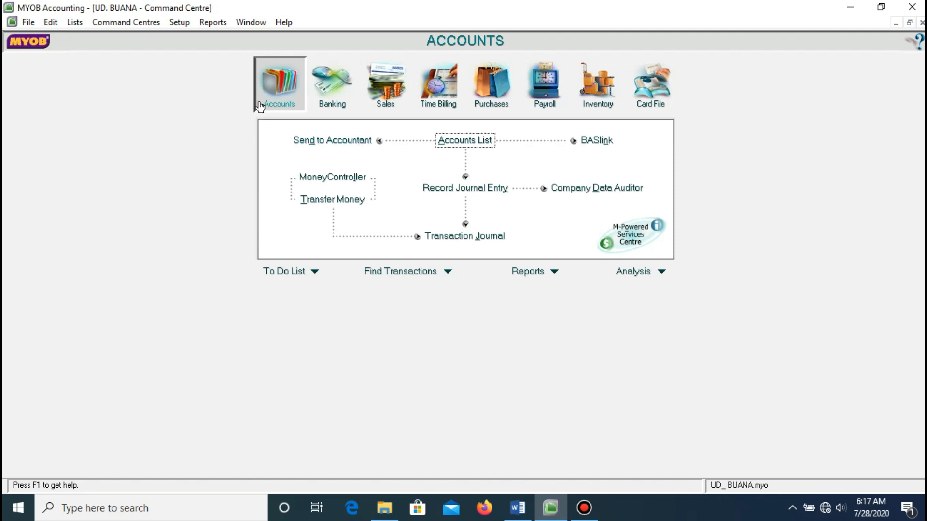
{"action": "left_click", "coordinate": [459, 144]}
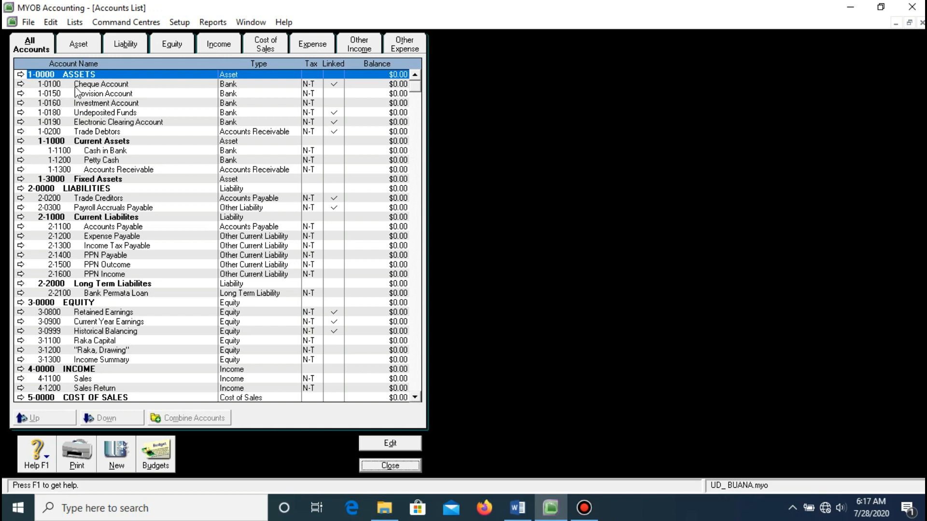
{"action": "scroll", "coordinate": [174, 283], "scroll_direction": "down", "scroll_amount": 7}
{"action": "scroll", "coordinate": [174, 279], "scroll_direction": "up", "scroll_amount": 5}
{"action": "scroll", "coordinate": [171, 272], "scroll_direction": "up", "scroll_amount": 2}
{"action": "left_click", "coordinate": [63, 43]}
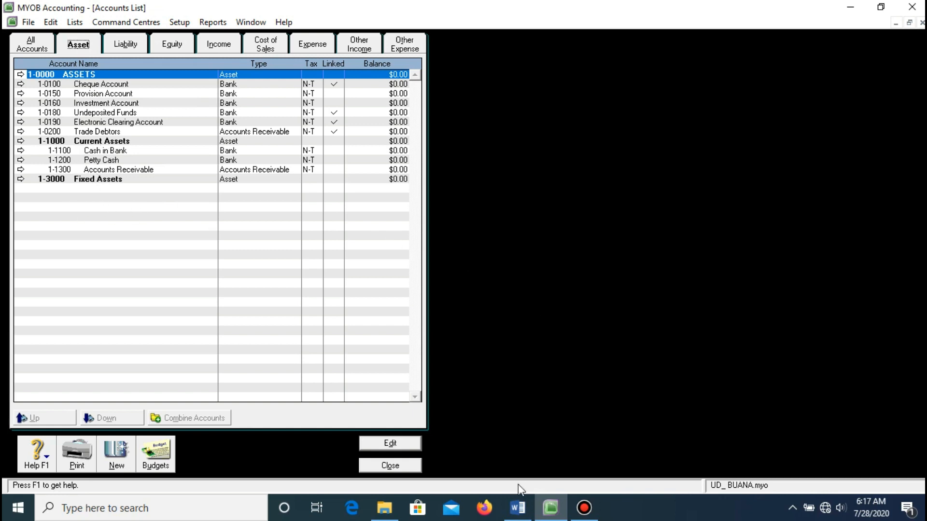
- Switch to the Word document and copy the account name "Allowance for Doubtful Debt" from the Current Assets list
{"action": "left_click", "coordinate": [517, 507]}
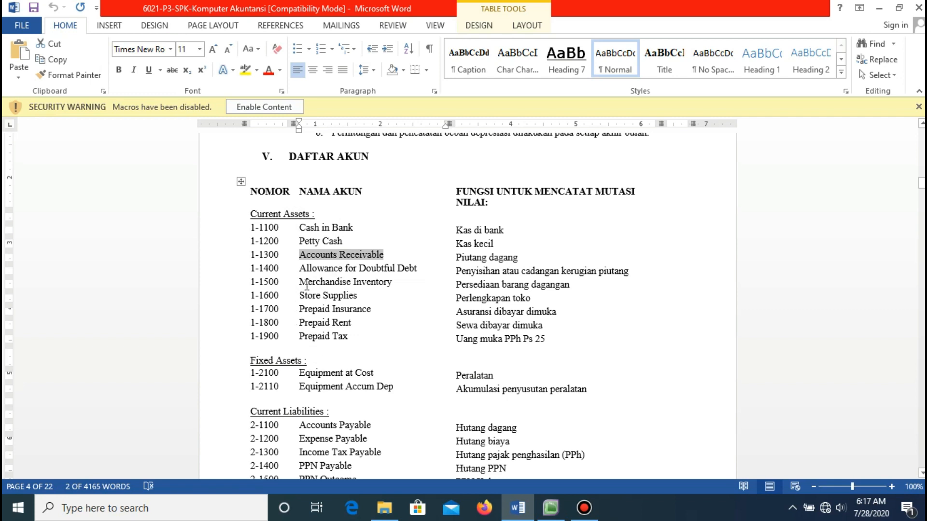
{"action": "mouse_move", "coordinate": [302, 270]}
{"action": "left_mouse_down"}
{"action": "mouse_move", "coordinate": [424, 269]}
{"action": "mouse_move", "coordinate": [303, 275]}
{"action": "left_mouse_up"}
{"action": "key", "text": "ctrl+c"}
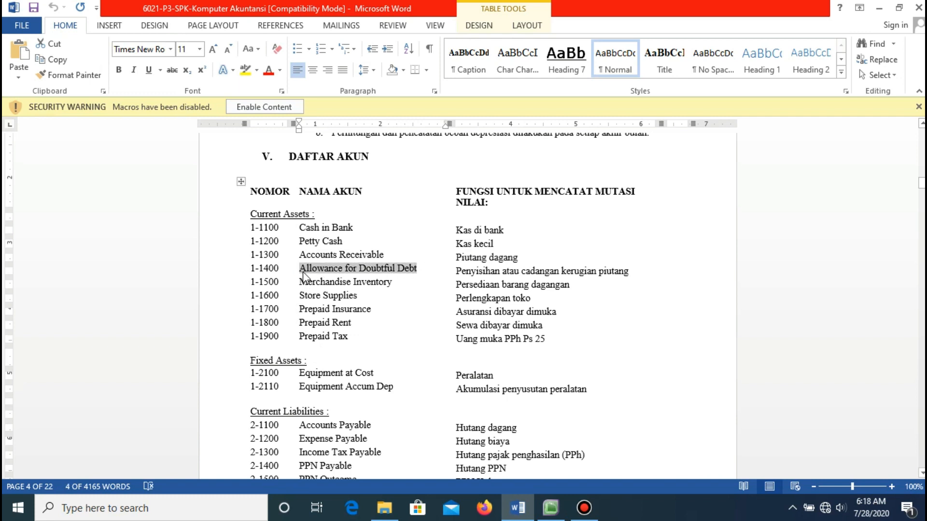
- Switch back to MYOB Accounting, start a new asset account and set its account type to Accounts Receivable
{"action": "left_click", "coordinate": [551, 507]}
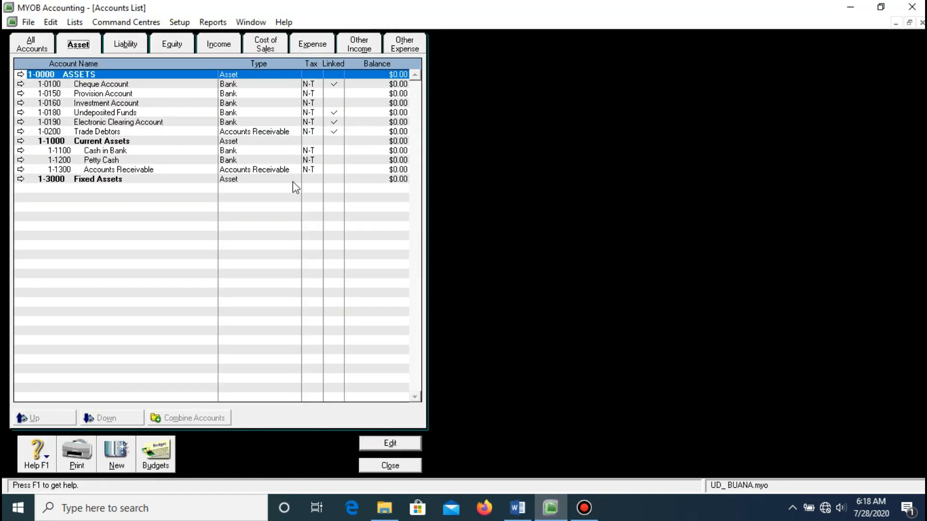
{"action": "left_click", "coordinate": [110, 453]}
{"action": "left_click", "coordinate": [251, 128]}
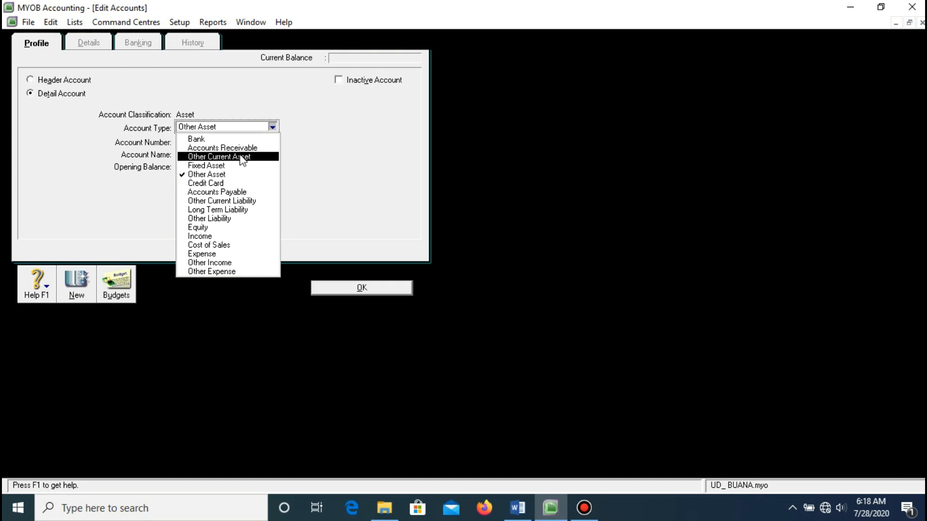
{"action": "left_click", "coordinate": [241, 157]}
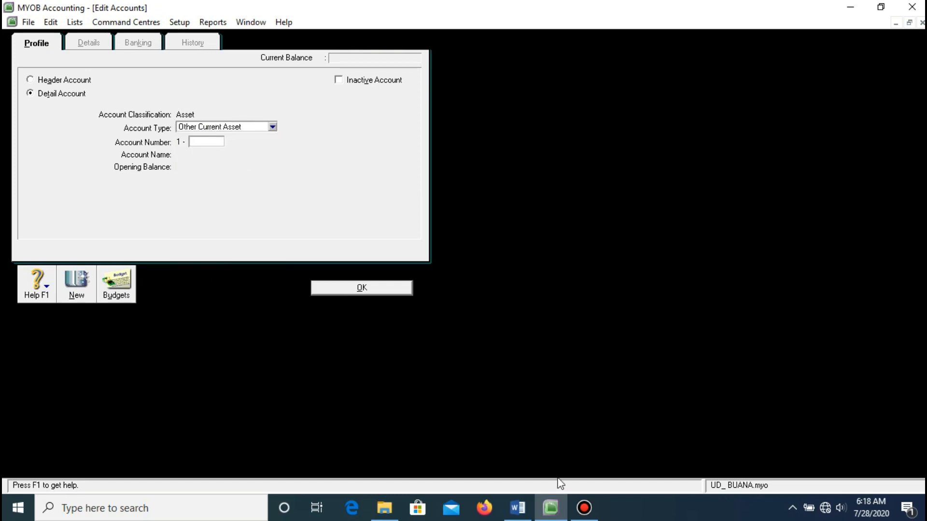
{"action": "left_click", "coordinate": [517, 507]}
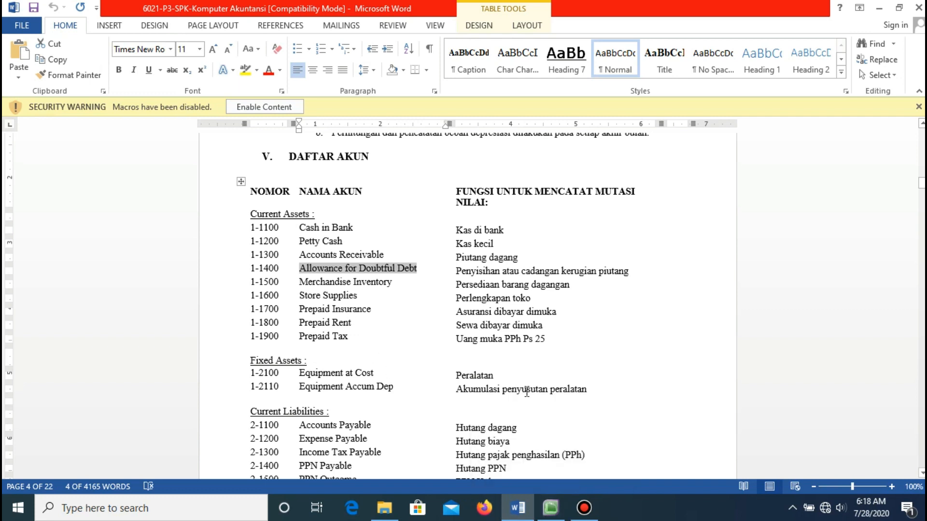
{"action": "left_click", "coordinate": [548, 517]}
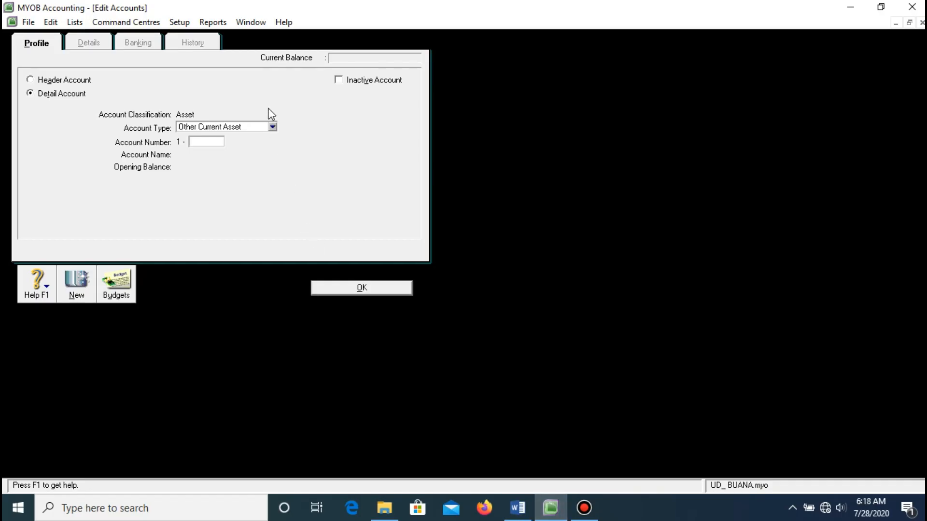
{"action": "left_click", "coordinate": [272, 128]}
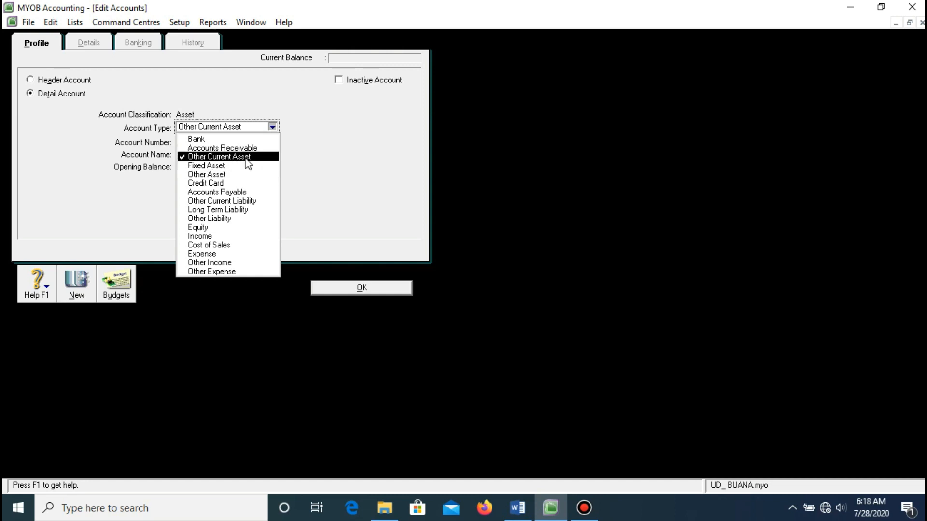
{"action": "left_click", "coordinate": [249, 147]}
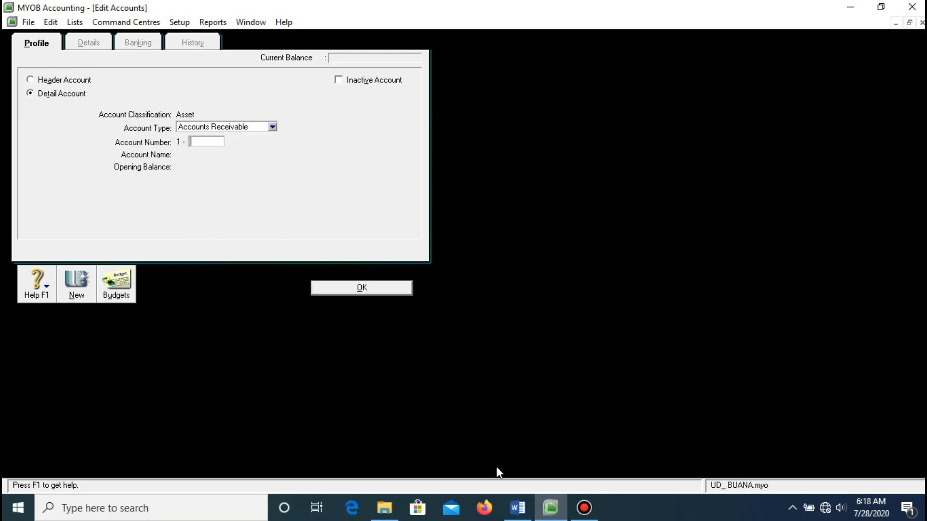
- Set the new account's number to 1-1400, paste "Allowance for Doubtful Debt" as its name and save it
{"action": "left_click", "coordinate": [517, 507]}
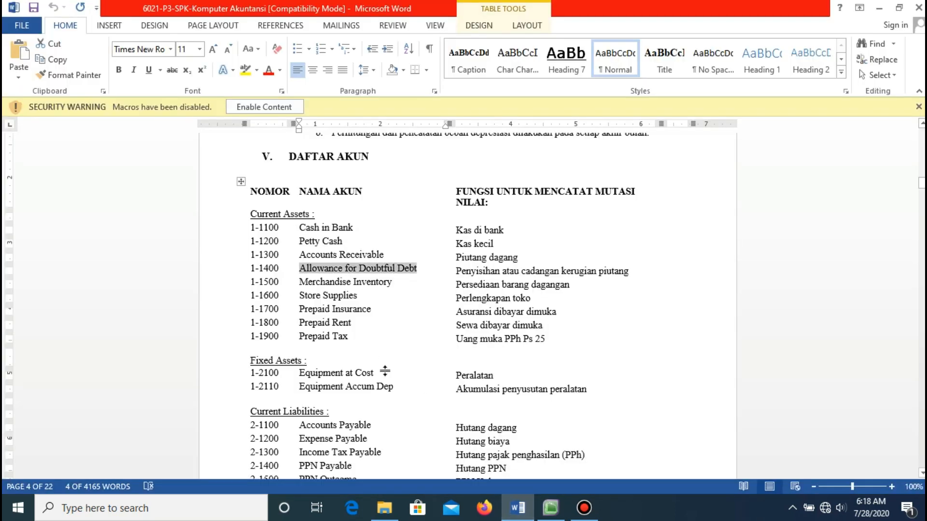
{"action": "left_click", "coordinate": [517, 508]}
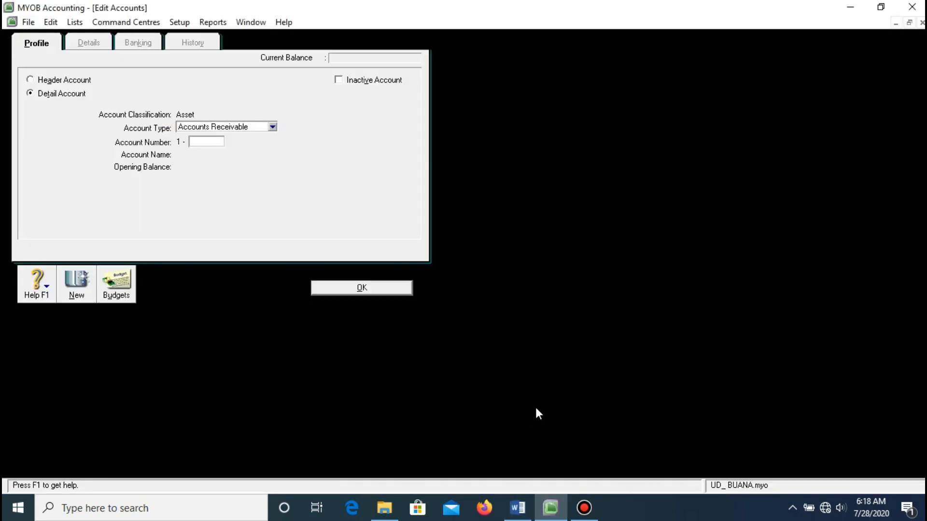
{"action": "type", "text": "1400"}
{"action": "key", "text": "Tab"}
{"action": "key", "text": "ctrl+v"}
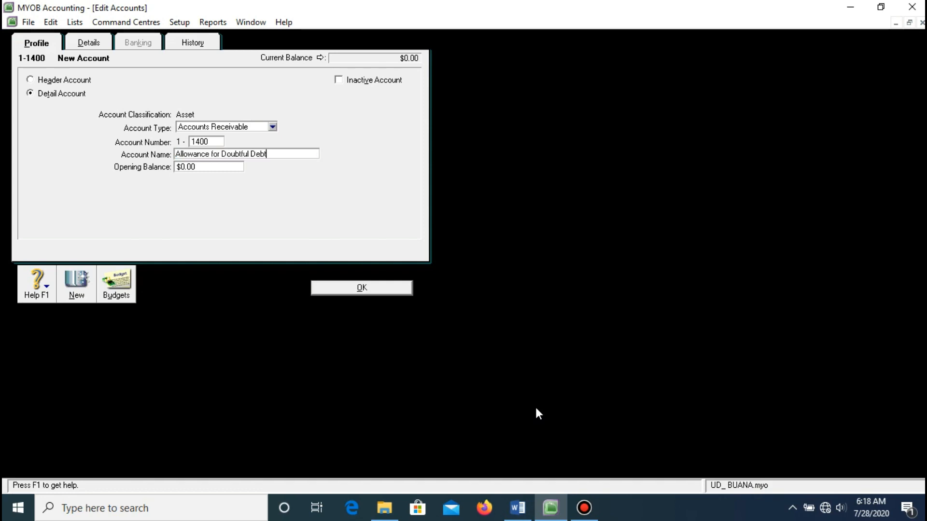
{"action": "left_click", "coordinate": [375, 289]}
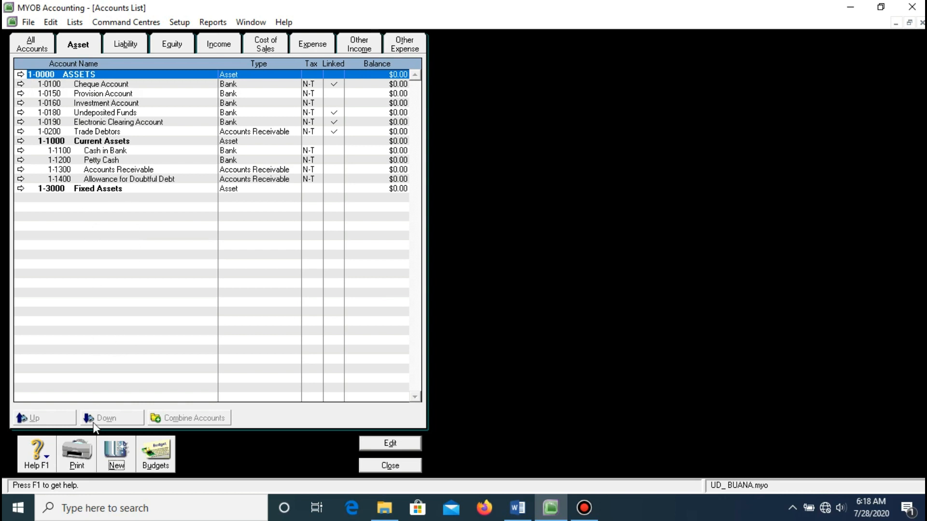
- Start another new asset account and set its account type to Other Current Asset
{"action": "left_click", "coordinate": [116, 465]}
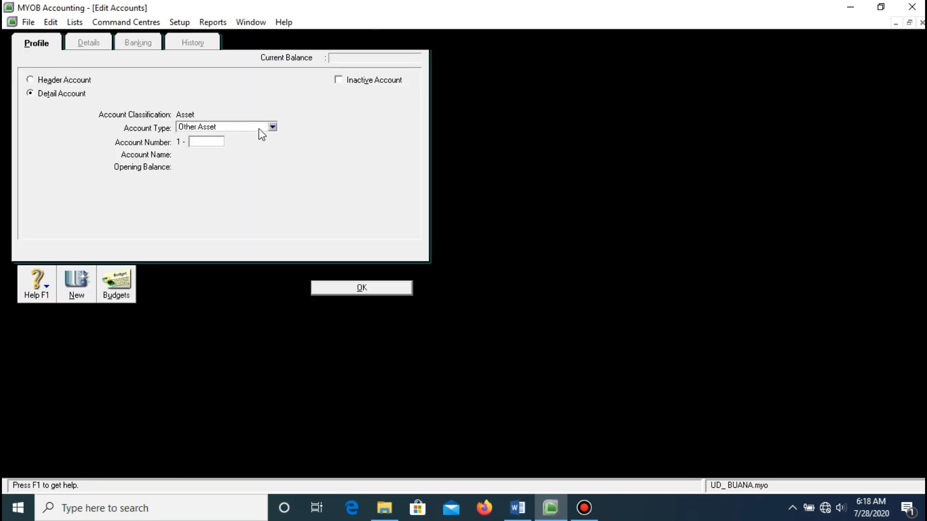
{"action": "left_click", "coordinate": [261, 127]}
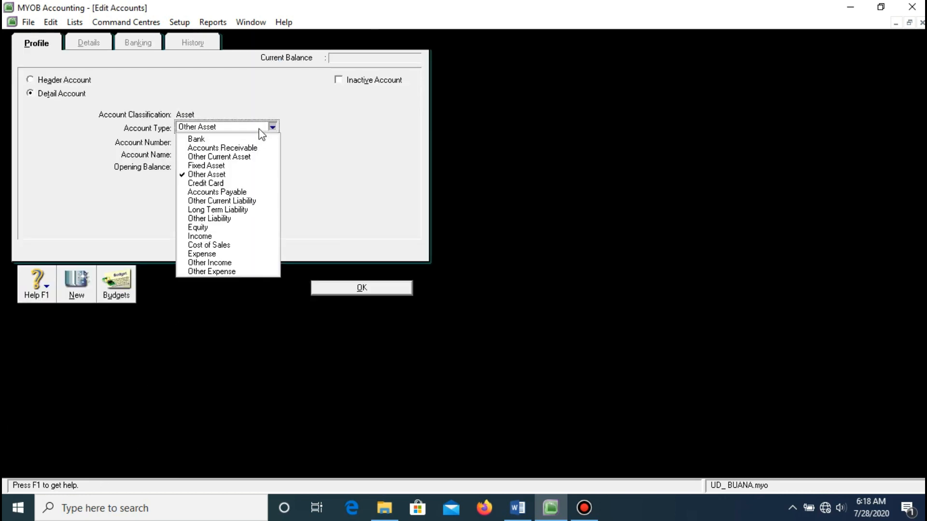
{"action": "left_click", "coordinate": [256, 156]}
- Copy the account name "Merchandise Inventory" from the Word document's Current Assets list and return to MYOB Accounting
{"action": "left_click", "coordinate": [518, 508]}
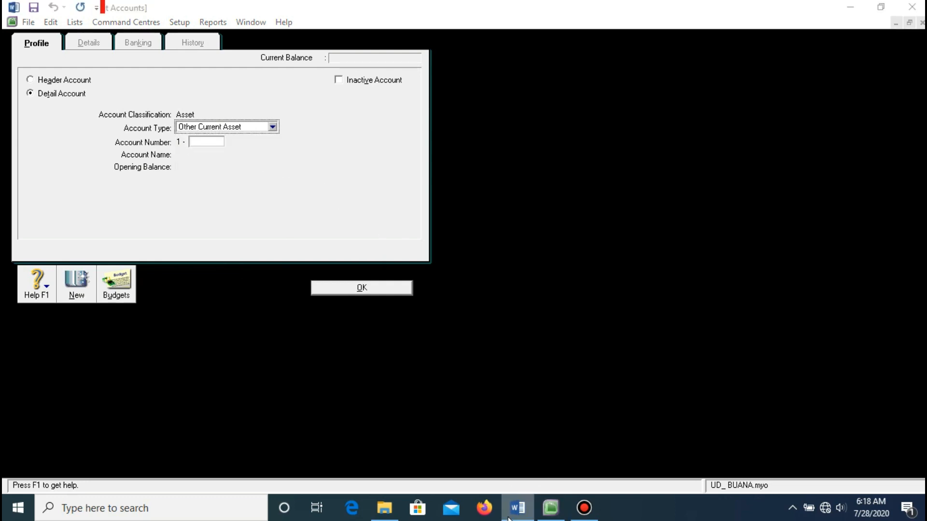
{"action": "left_click_drag", "start_coordinate": [299, 282], "coordinate": [395, 284]}
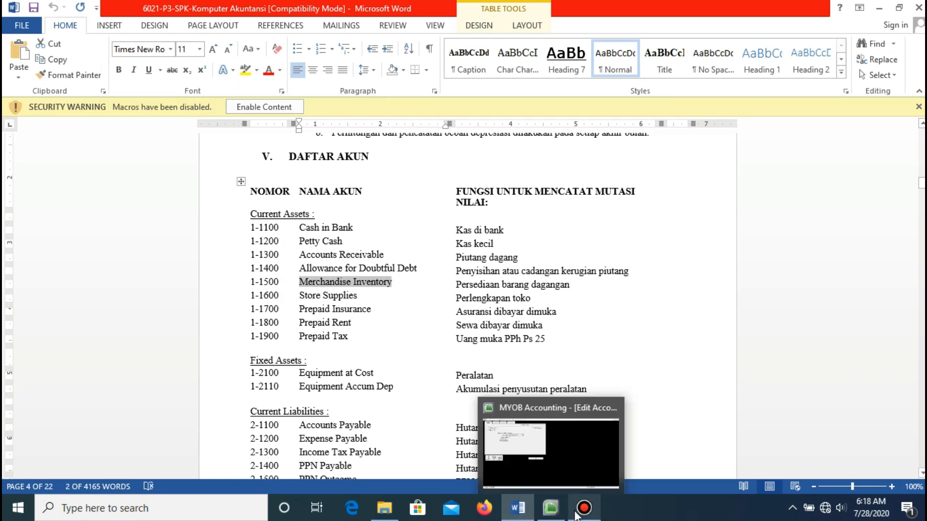
{"action": "mouse_move", "coordinate": [555, 512]}
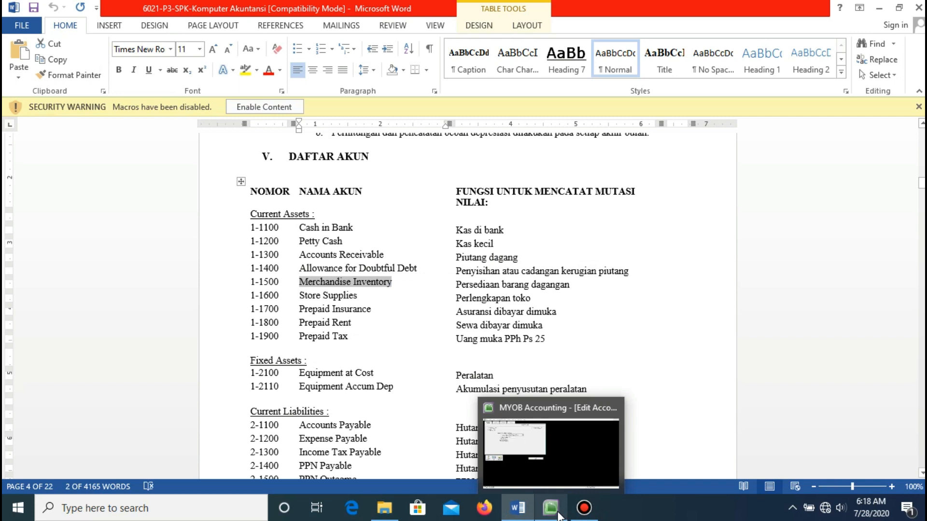
{"action": "left_click", "coordinate": [557, 514]}
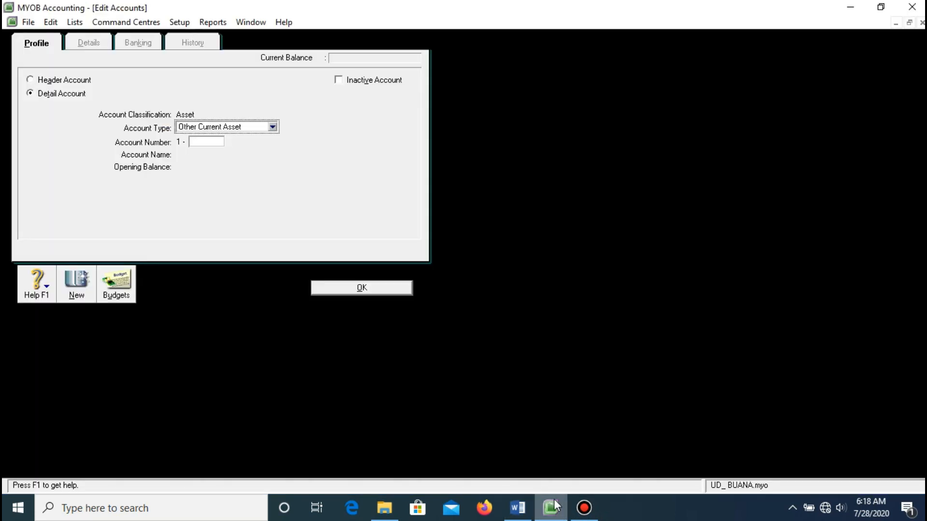
{"action": "left_click", "coordinate": [560, 515]}
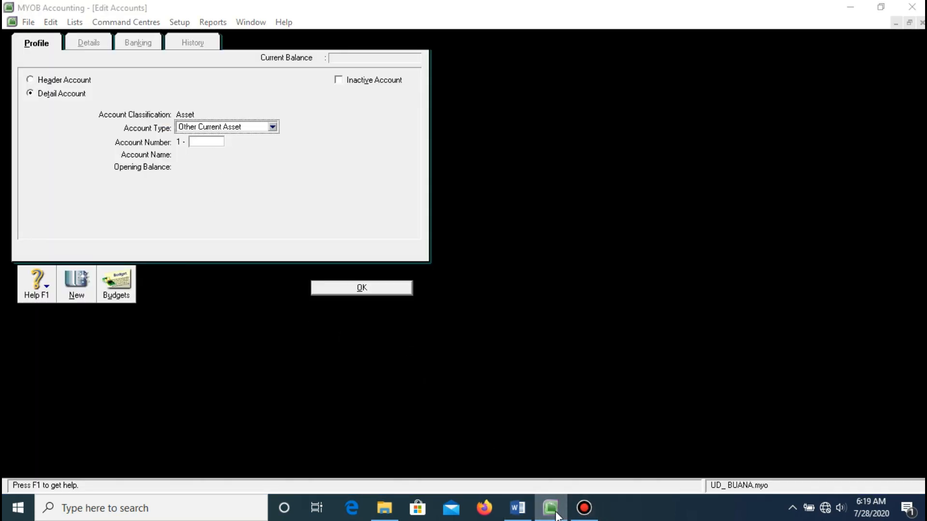
{"action": "left_click", "coordinate": [557, 515]}
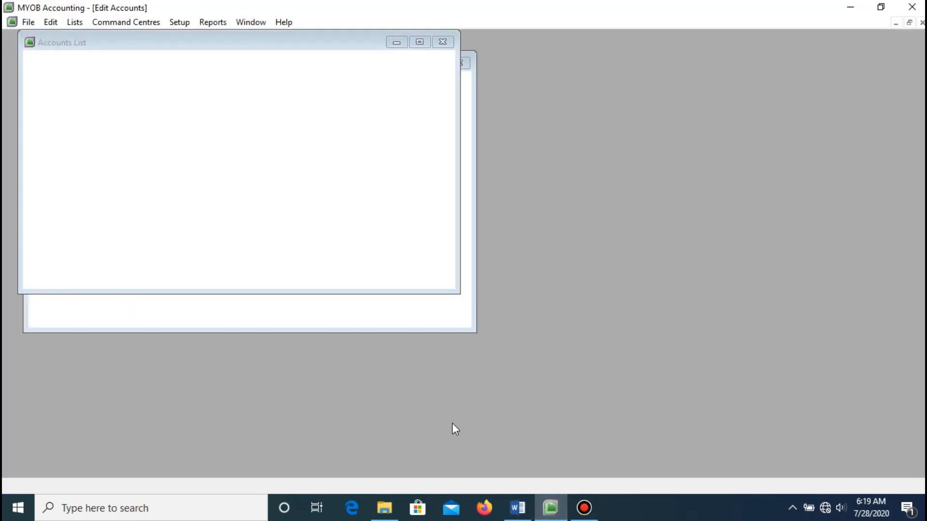
- Set the new account's number to 1-1500, enter "Merchandise Inventory" as its name and save it
{"action": "left_click", "coordinate": [209, 142]}
{"action": "type", "text": "165"}
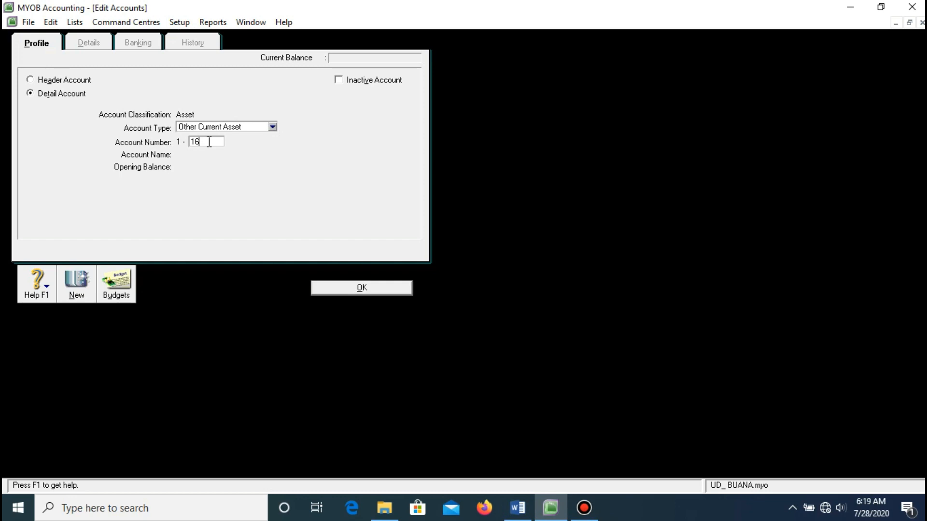
{"action": "type", "text": "00"}
{"action": "key", "text": "Tab"}
{"action": "type", "text": "Merchandise Inventory"}
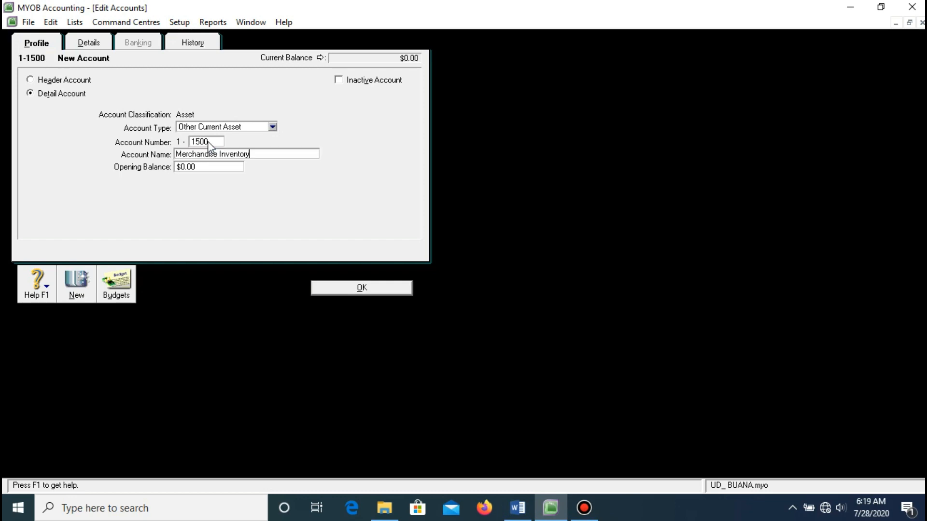
{"action": "left_click", "coordinate": [362, 288]}
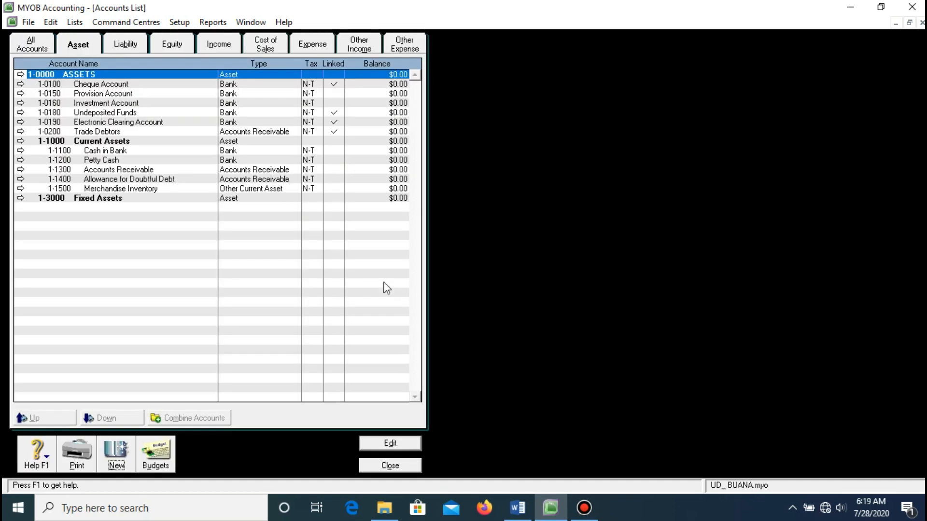
- Start a new Other Current Asset account, and copy the name "Store Supplies" for it from the account list in Word
{"action": "left_click", "coordinate": [109, 458]}
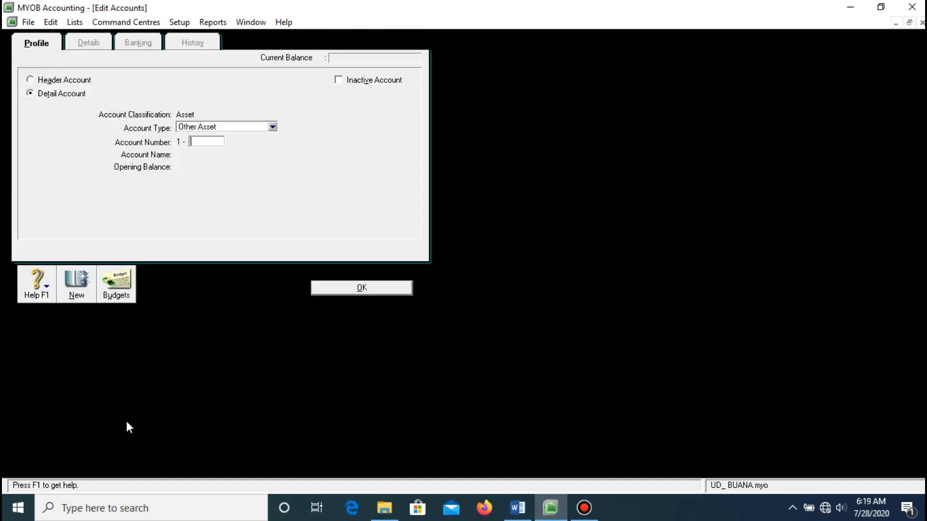
{"action": "left_click", "coordinate": [272, 127]}
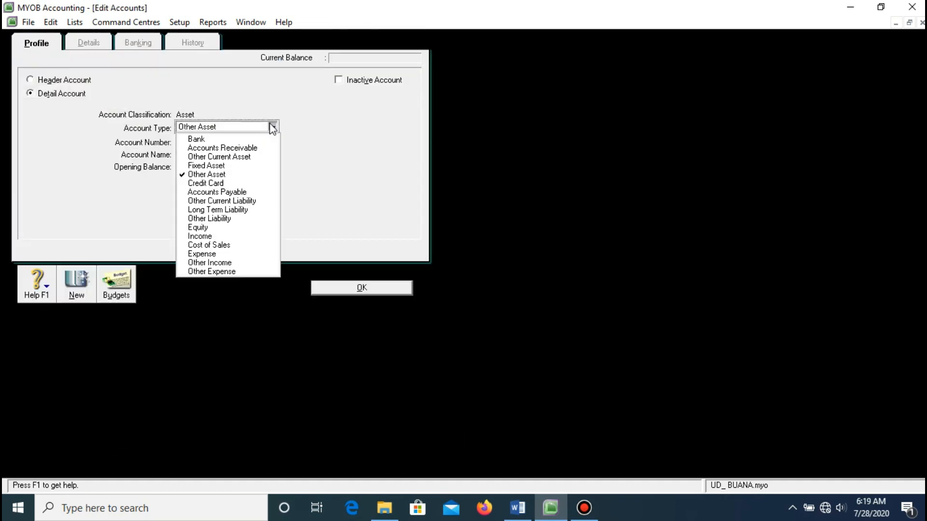
{"action": "left_click", "coordinate": [248, 156]}
{"action": "left_click", "coordinate": [517, 508]}
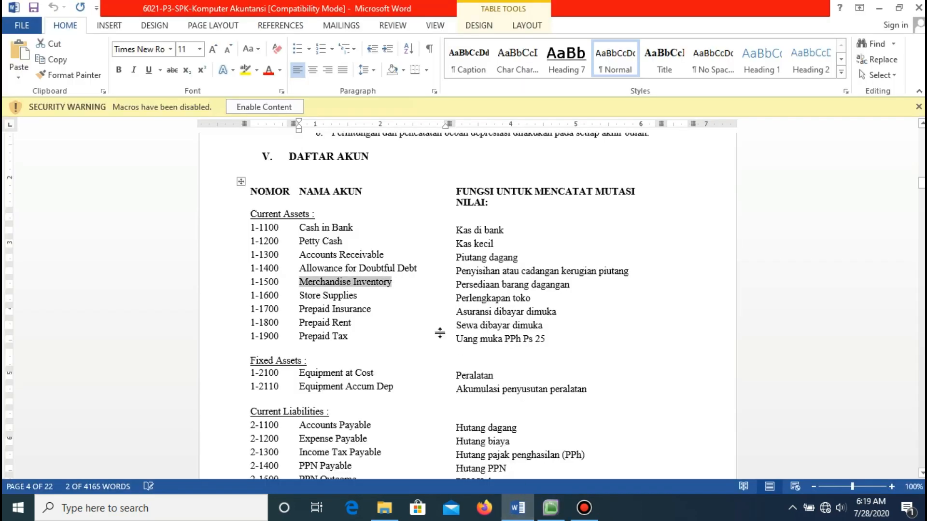
{"action": "left_click", "coordinate": [292, 297]}
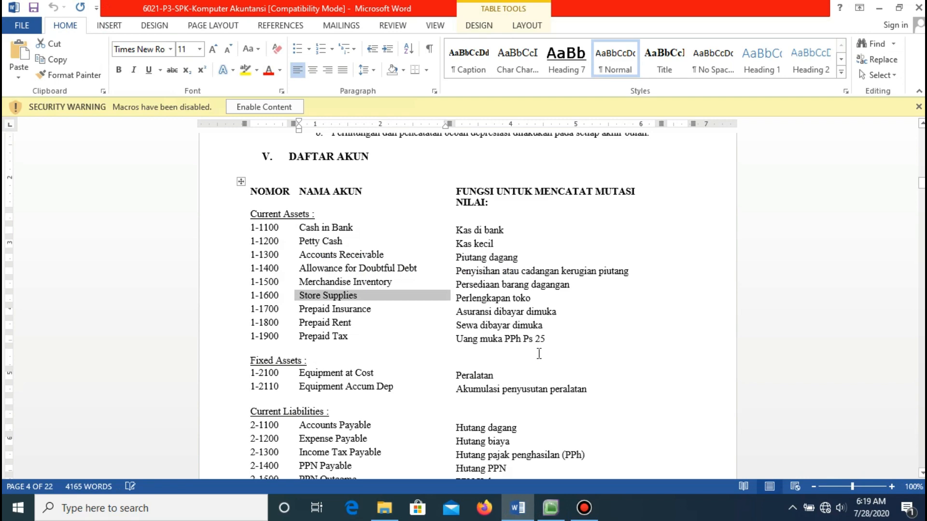
{"action": "left_click", "coordinate": [550, 507]}
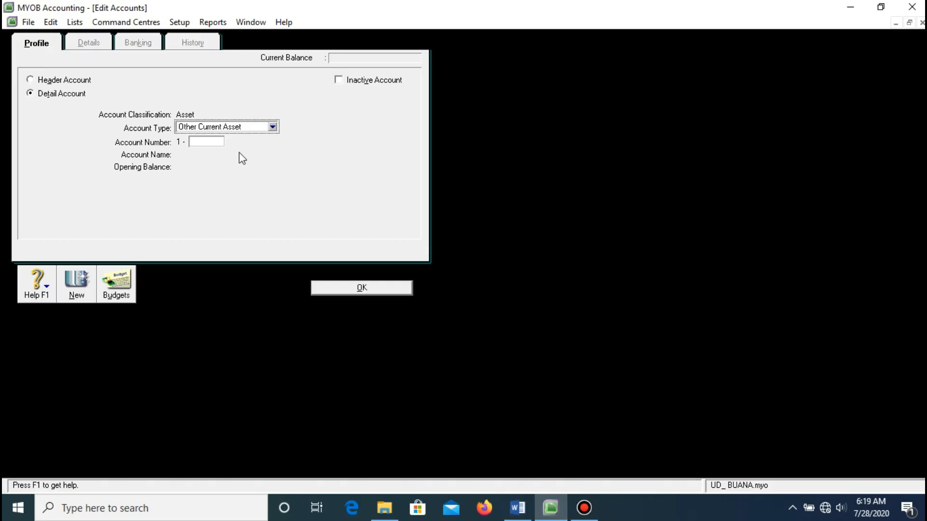
- In MYOB Accounting, set the new account's number to 1-1600, enter "Store Supplies" as its name and save it
{"action": "left_click", "coordinate": [220, 142]}
{"action": "type", "text": "1600"}
{"action": "key", "text": "Tab"}
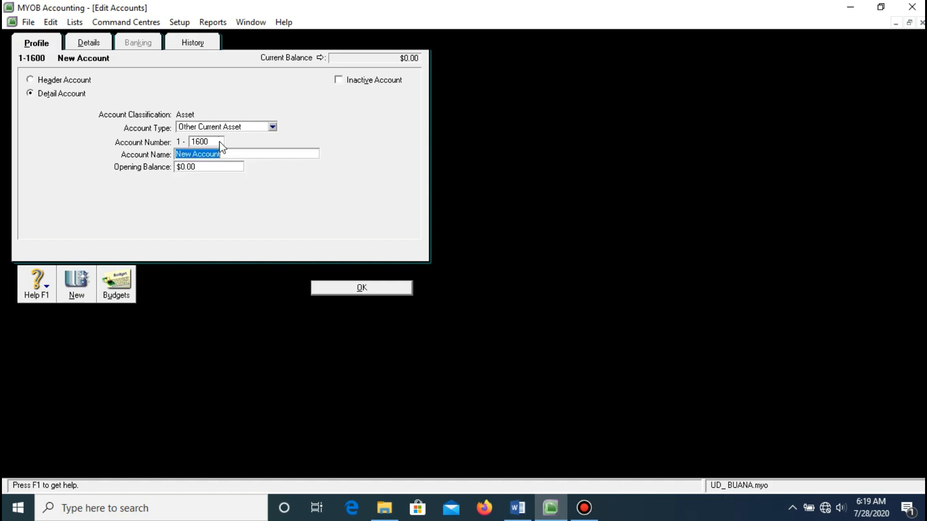
{"action": "type", "text": "Store Supplies"}
{"action": "left_click", "coordinate": [333, 287]}
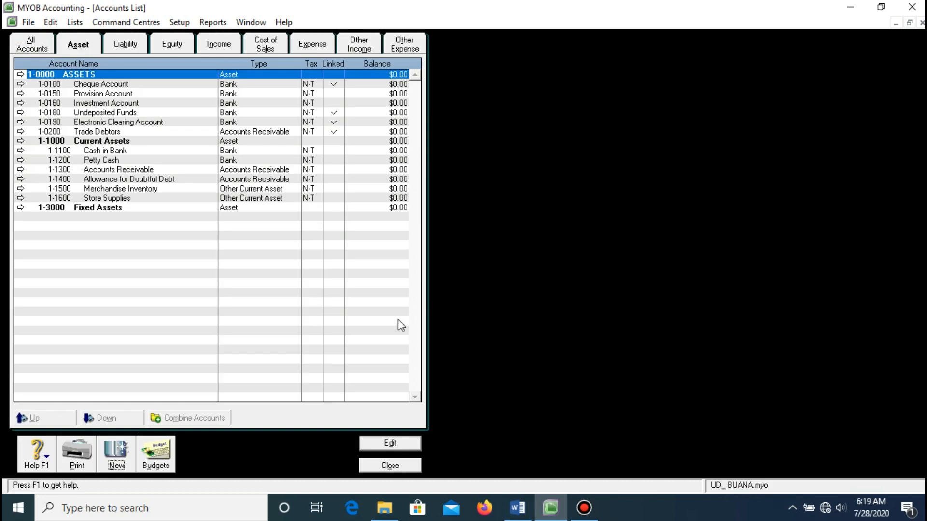
- Copy the account name "Prepaid Insurance" from the Word document's Current Assets list and return to MYOB Accounting
{"action": "left_click", "coordinate": [517, 508]}
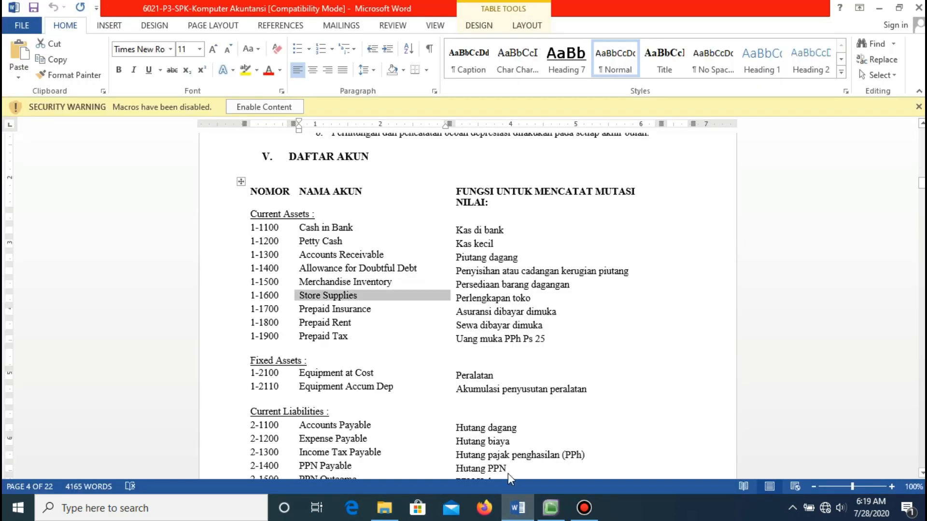
{"action": "left_click_drag", "start_coordinate": [299, 310], "coordinate": [425, 317]}
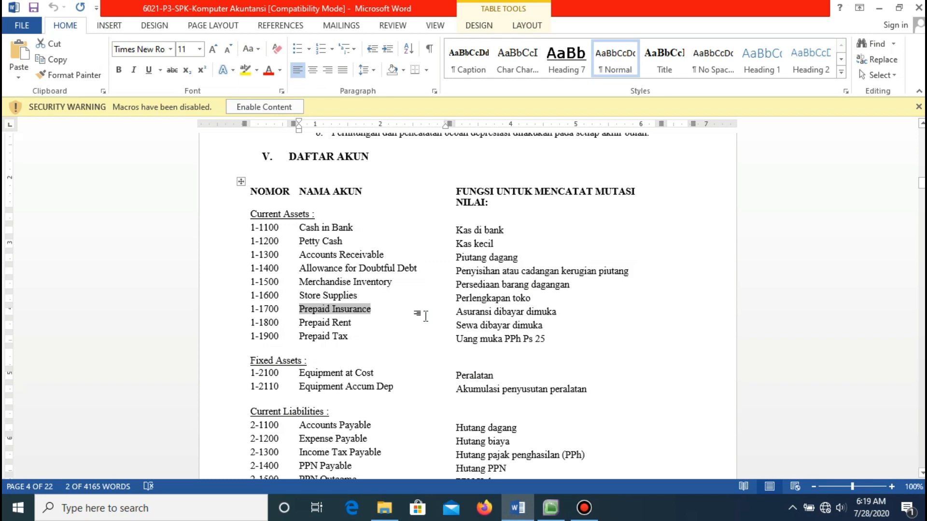
{"action": "left_click", "coordinate": [550, 508]}
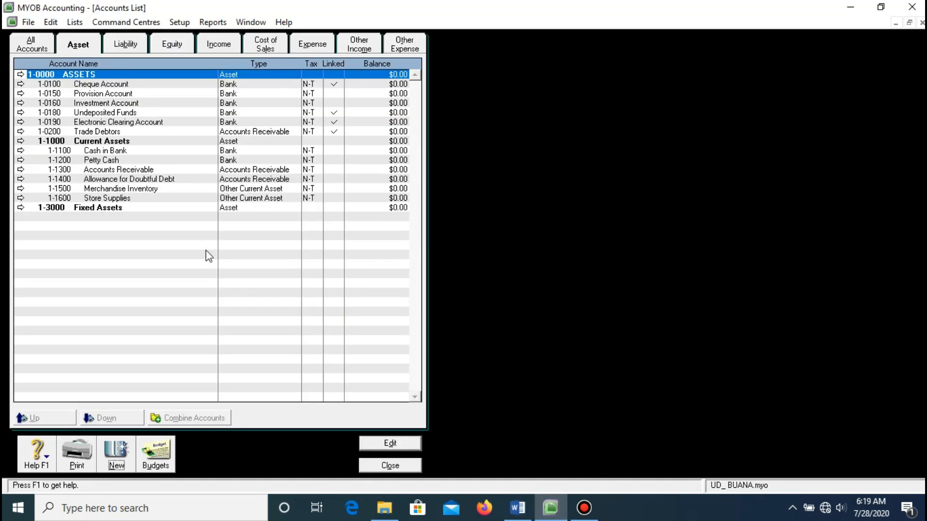
- Create an Other Current Asset account numbered 1-1700 with the name "Prepaid Insurance" and save it
{"action": "left_click", "coordinate": [119, 456]}
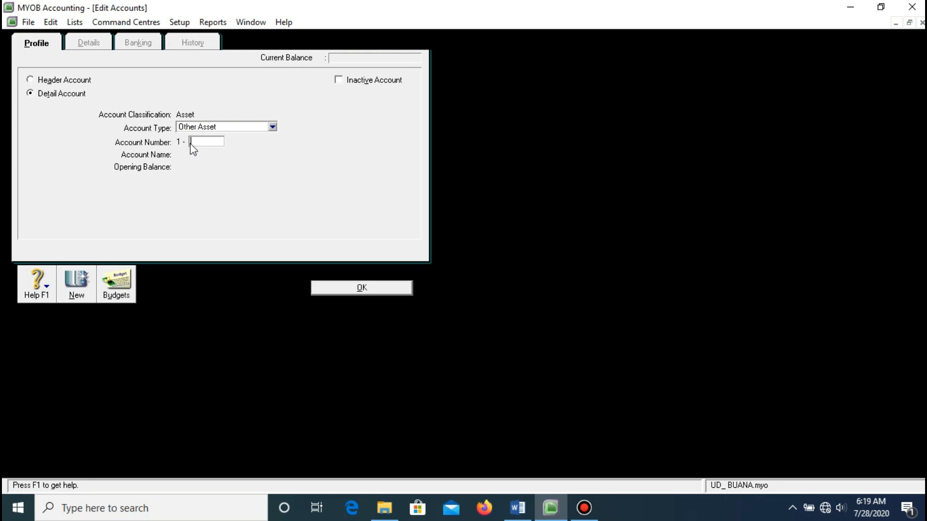
{"action": "left_click", "coordinate": [238, 128]}
{"action": "left_click", "coordinate": [229, 155]}
{"action": "left_click", "coordinate": [220, 140]}
{"action": "key", "text": "Tab"}
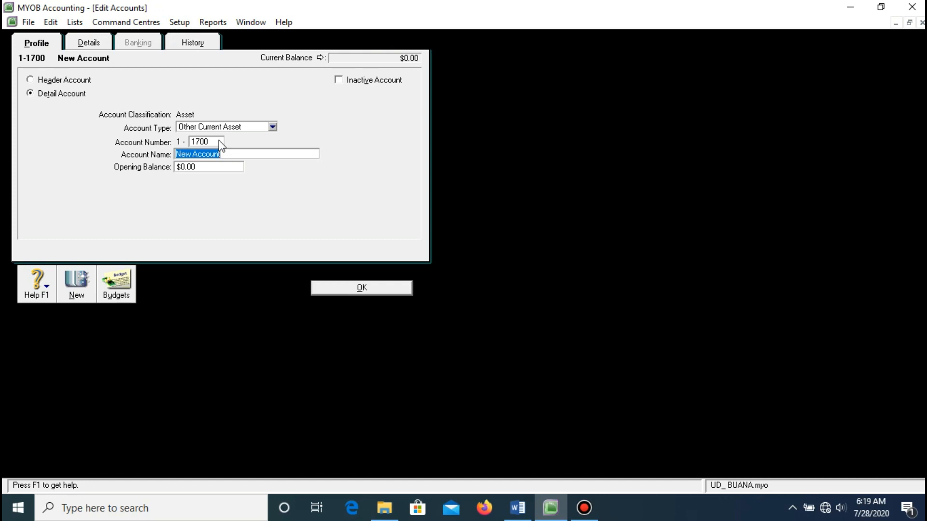
{"action": "type", "text": "Prepaid Insurance"}
{"action": "left_click", "coordinate": [376, 290]}
- Start a new account, copy the name "Prepaid Rent" from the account list in Word and return to MYOB Accounting
{"action": "left_click", "coordinate": [124, 440]}
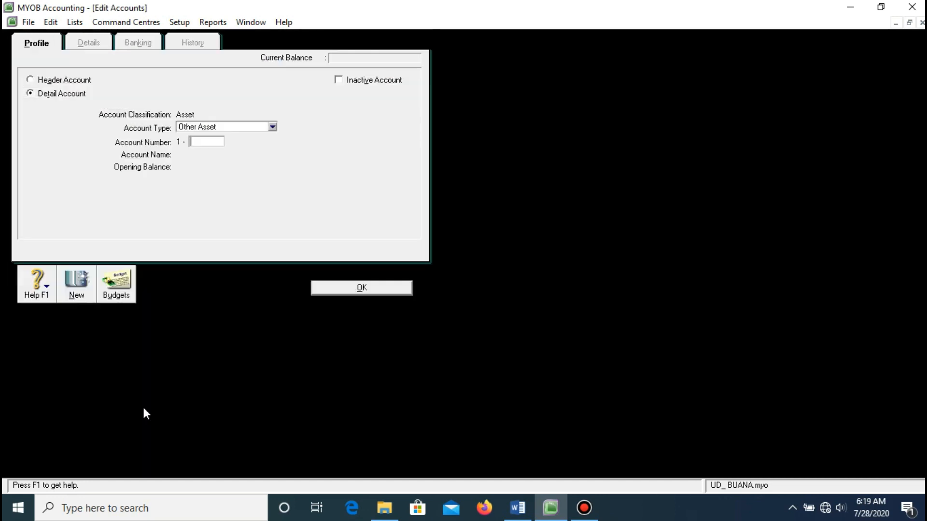
{"action": "left_click", "coordinate": [517, 507]}
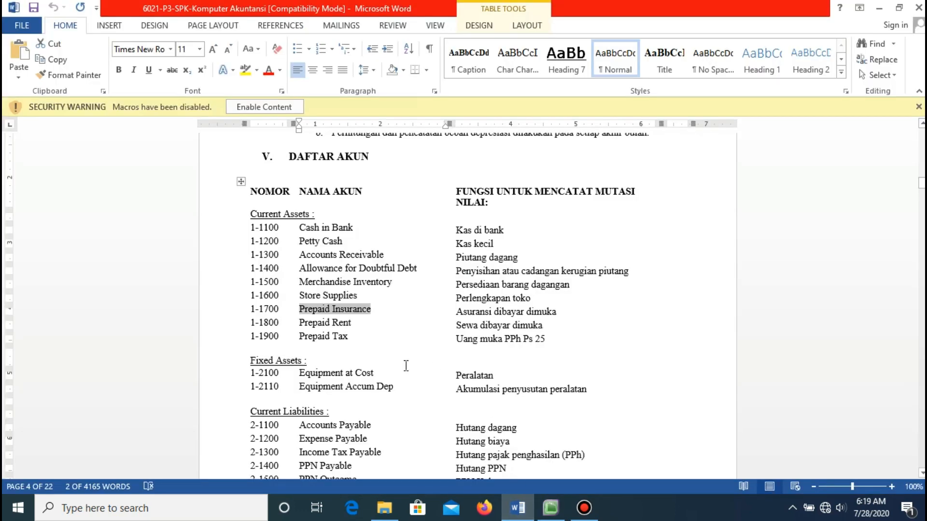
{"action": "left_click_drag", "start_coordinate": [298, 323], "coordinate": [354, 324]}
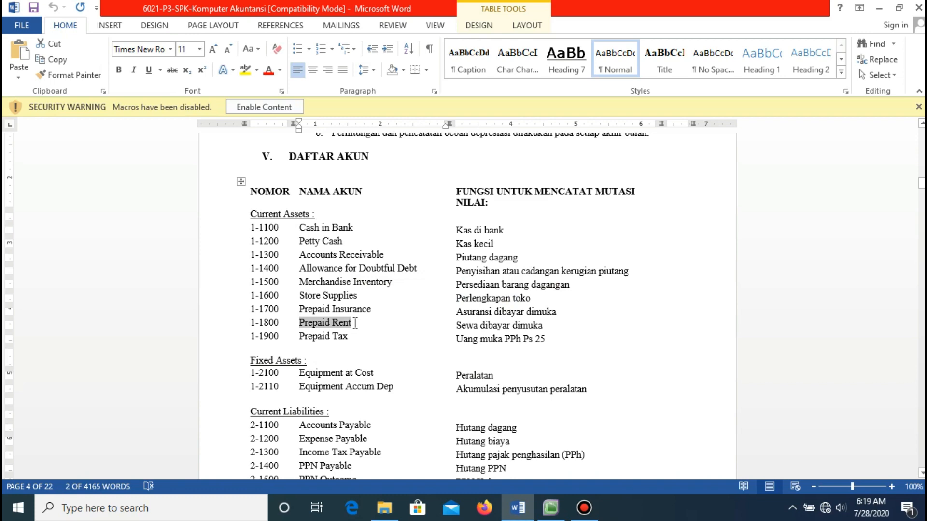
{"action": "left_click", "coordinate": [550, 508]}
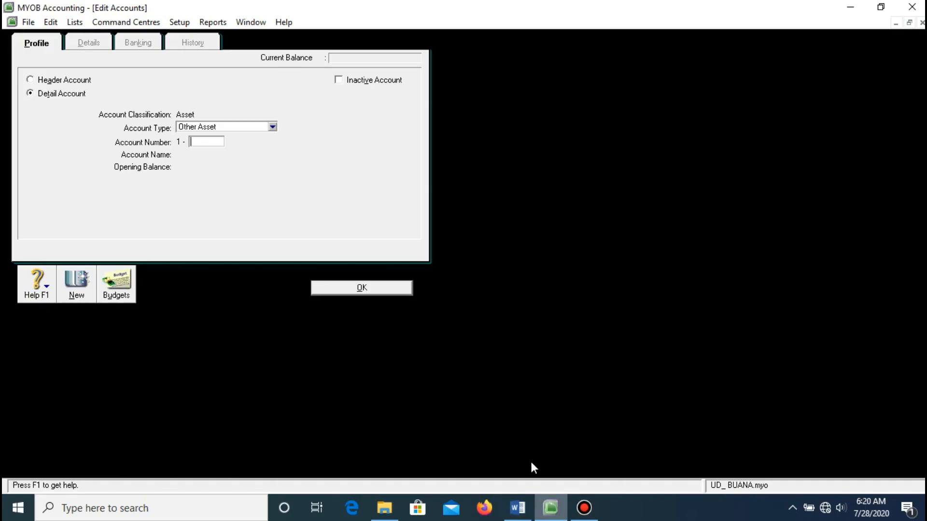
- Make the new account an Other Current Asset numbered 1-1800, name it "Prepaid Rent" and save it
{"action": "left_click", "coordinate": [256, 127]}
{"action": "left_click", "coordinate": [213, 153]}
{"action": "left_click", "coordinate": [210, 141]}
{"action": "type", "text": "187"}
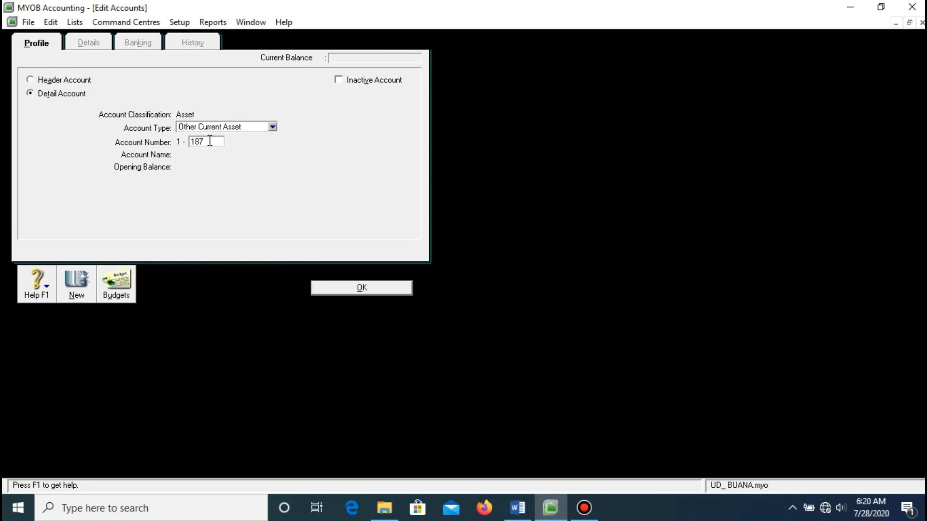
{"action": "type", "text": "00"}
{"action": "key", "text": "Tab"}
{"action": "type", "text": "Prepaid Rent"}
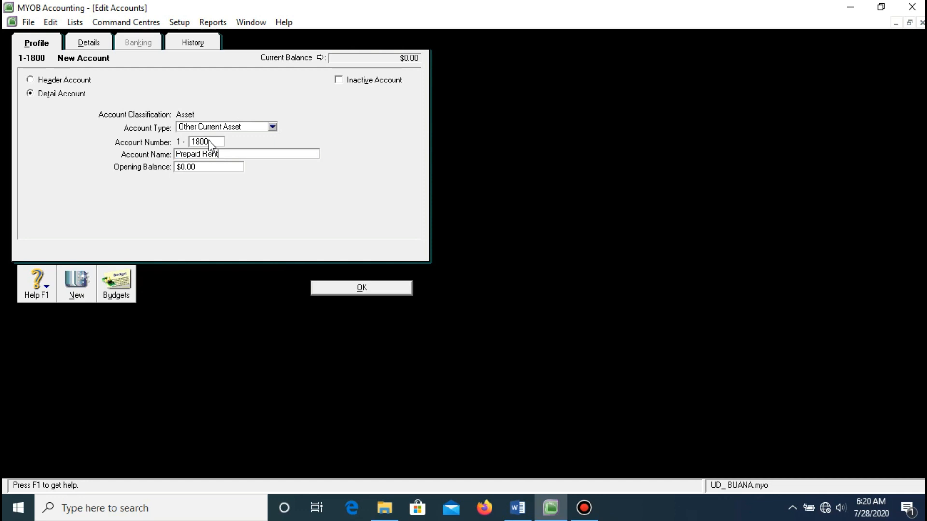
{"action": "left_click", "coordinate": [349, 290]}
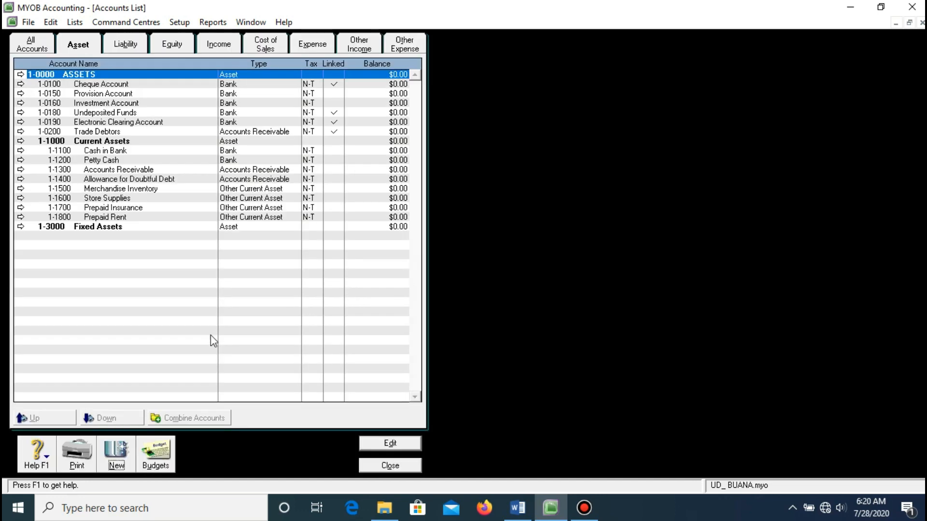
- Start another new account, copy the name "Prepaid Tax" from the account list in Word and return to MYOB Accounting
{"action": "left_click", "coordinate": [116, 447]}
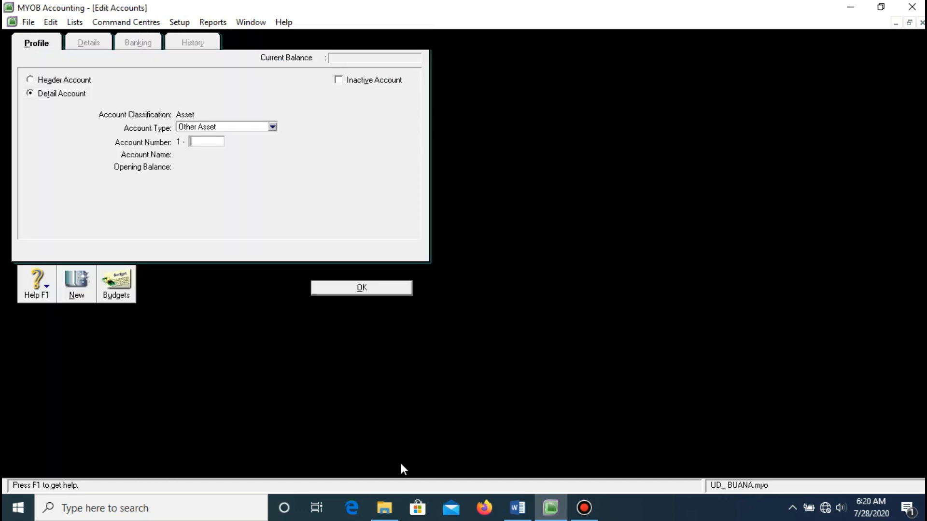
{"action": "left_click", "coordinate": [517, 508]}
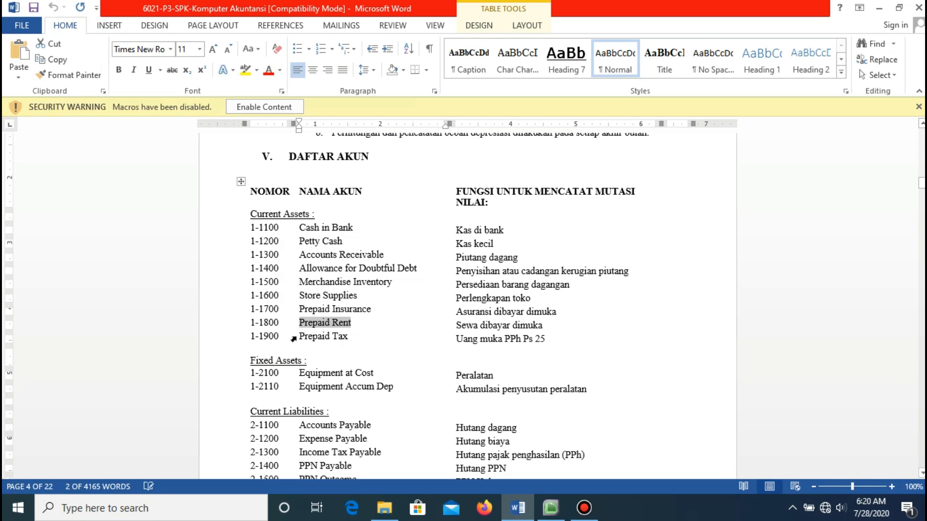
{"action": "left_click_drag", "start_coordinate": [300, 337], "coordinate": [358, 338]}
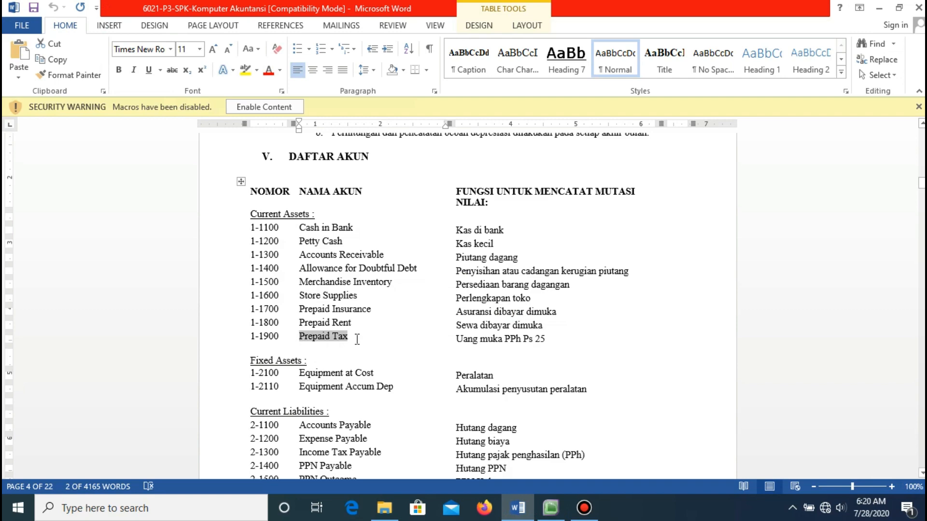
{"action": "left_click", "coordinate": [551, 513]}
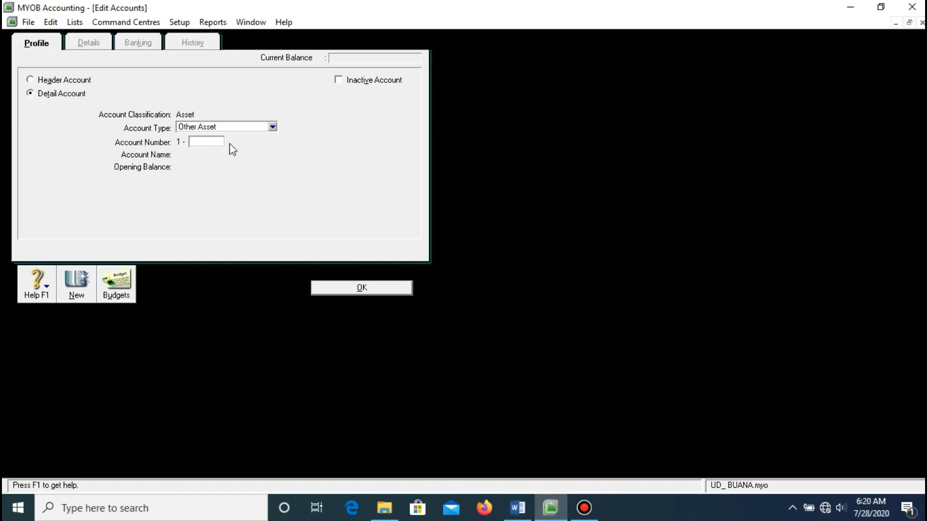
- Make the new account an Other Current Asset numbered 1-1900, name it "Prepaid Tax" and save it
{"action": "left_click", "coordinate": [231, 131]}
{"action": "left_click", "coordinate": [220, 156]}
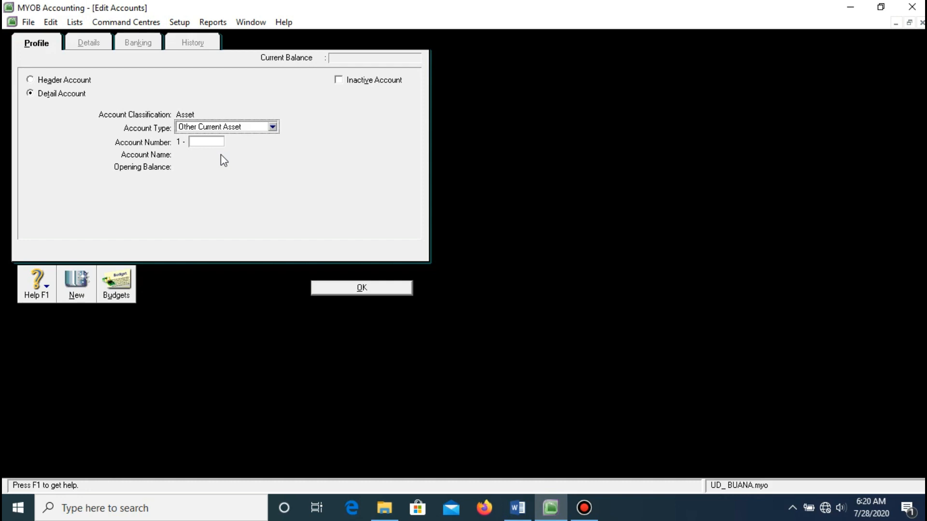
{"action": "left_click", "coordinate": [218, 143]}
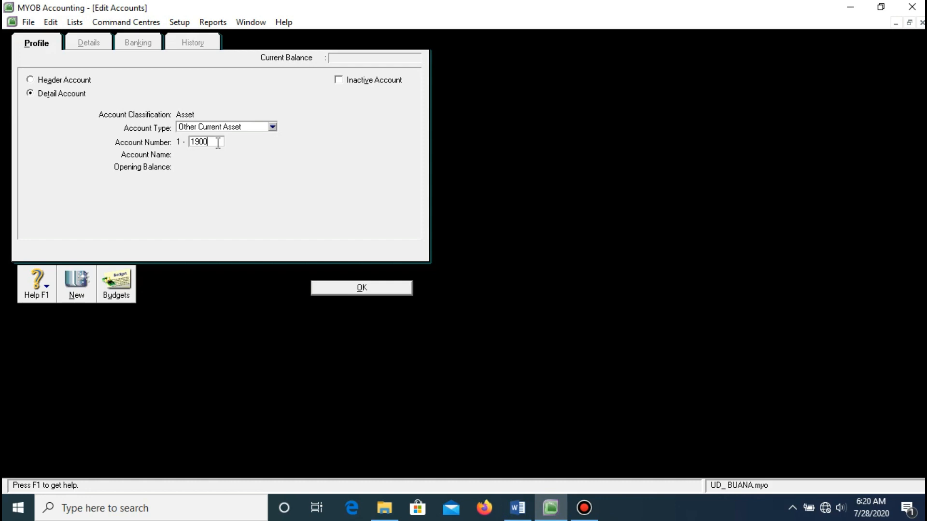
{"action": "key", "text": "Tab"}
{"action": "type", "text": "Prepaid Tax"}
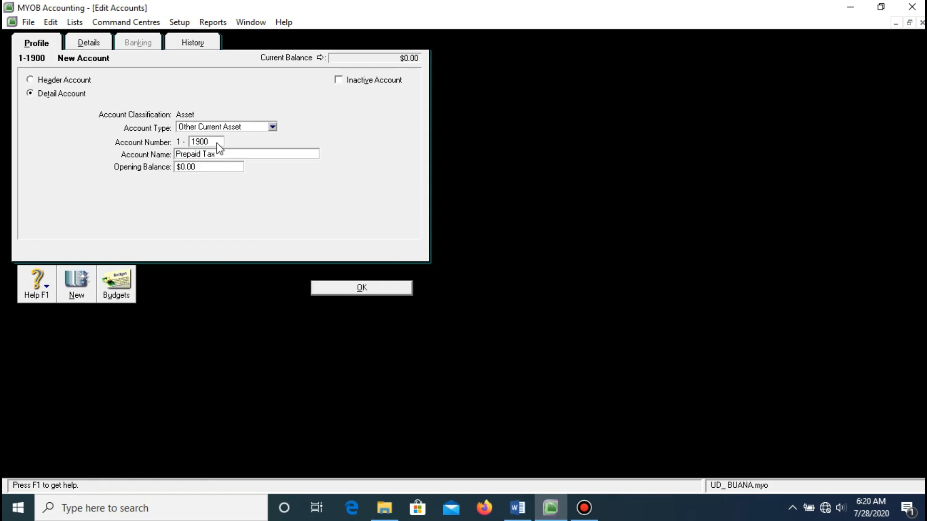
{"action": "left_click", "coordinate": [345, 286]}
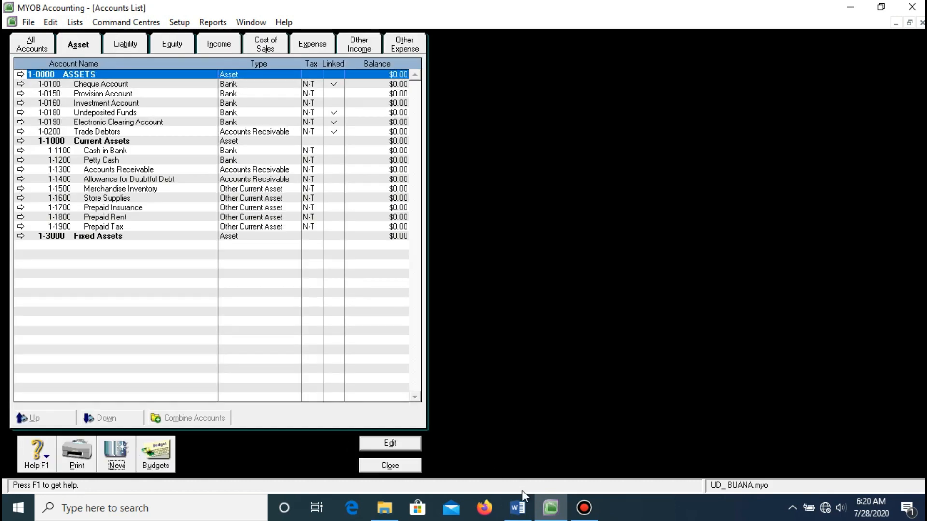
- Check the account list in Word for the next account, and start a new Fixed Asset account in MYOB Accounting
{"action": "left_click", "coordinate": [525, 507]}
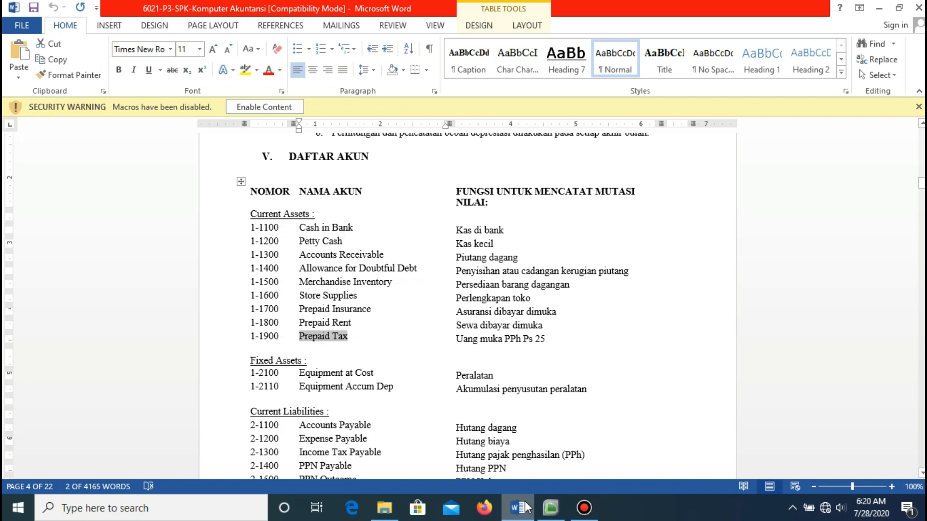
{"action": "left_click", "coordinate": [525, 507]}
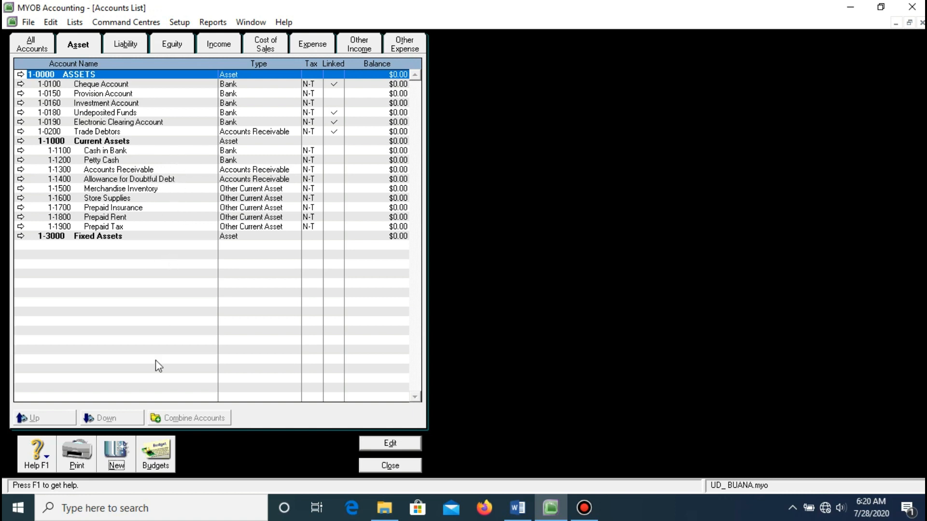
{"action": "left_click", "coordinate": [126, 449]}
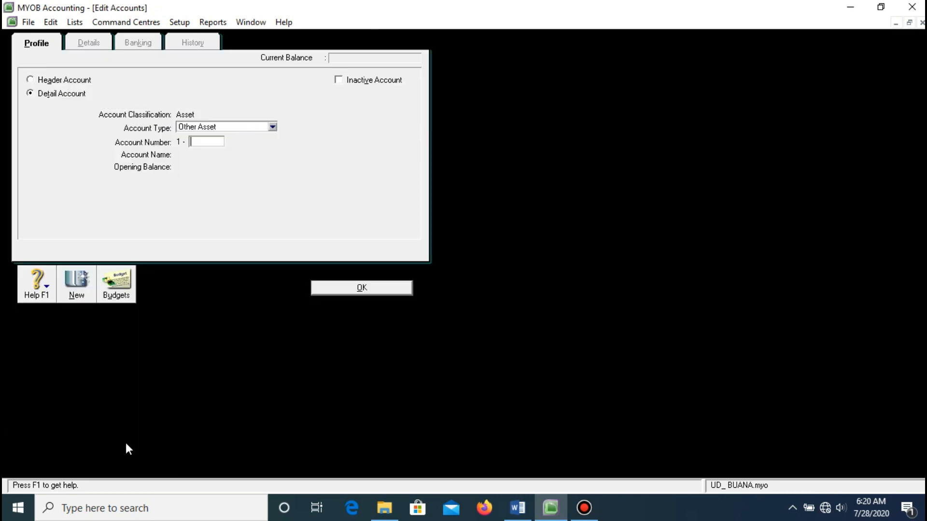
{"action": "left_click", "coordinate": [208, 129]}
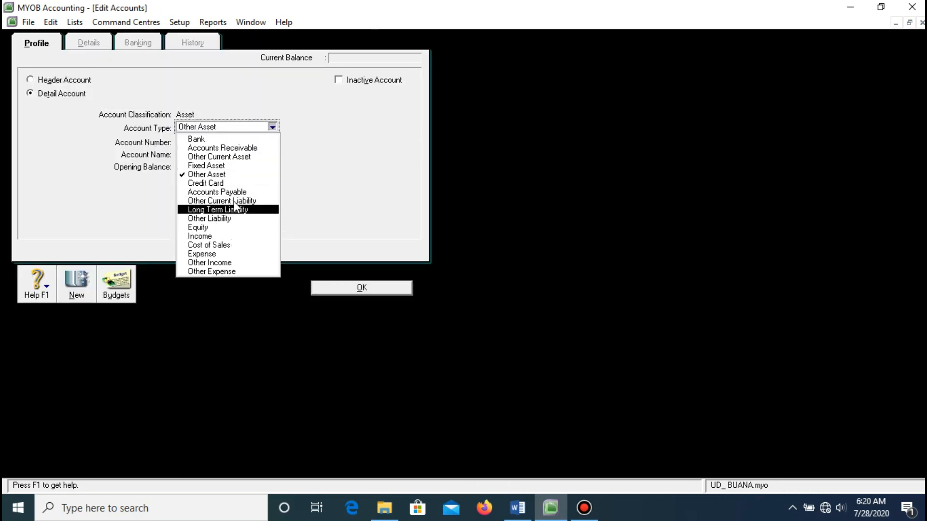
{"action": "left_click", "coordinate": [230, 166]}
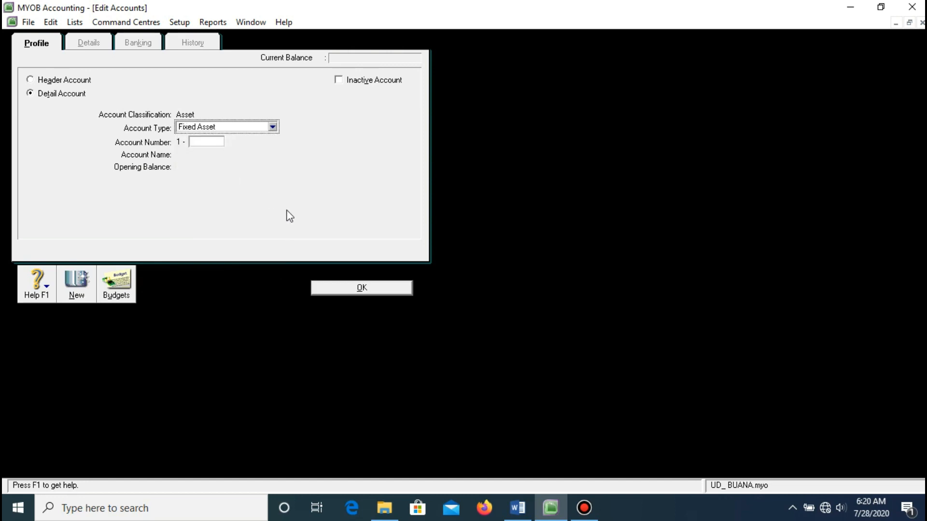
- Copy the account name "Equipment at Cost" from the Fixed Assets list in Word and return to MYOB Accounting
{"action": "left_click", "coordinate": [551, 506]}
{"action": "left_click", "coordinate": [550, 507]}
{"action": "left_click", "coordinate": [516, 507]}
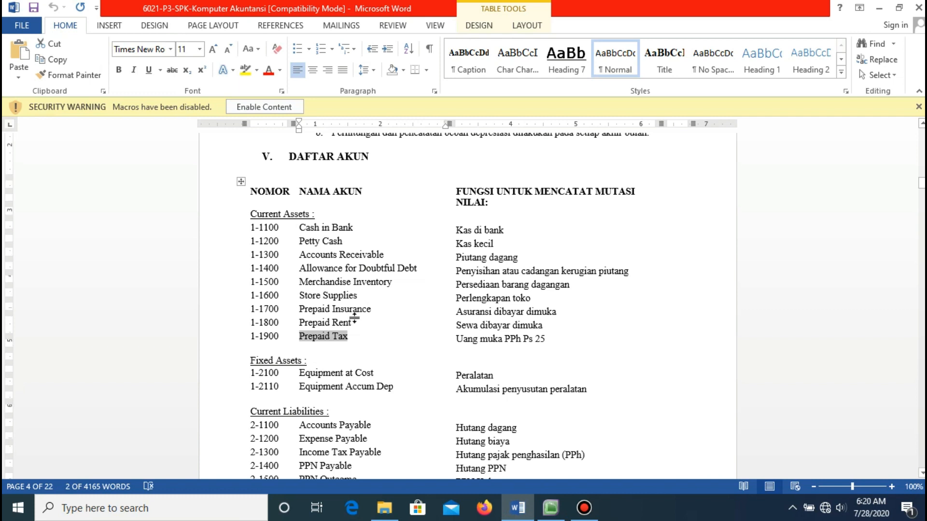
{"action": "scroll", "coordinate": [356, 320], "scroll_direction": "down", "scroll_amount": 2}
{"action": "left_click", "coordinate": [295, 312]}
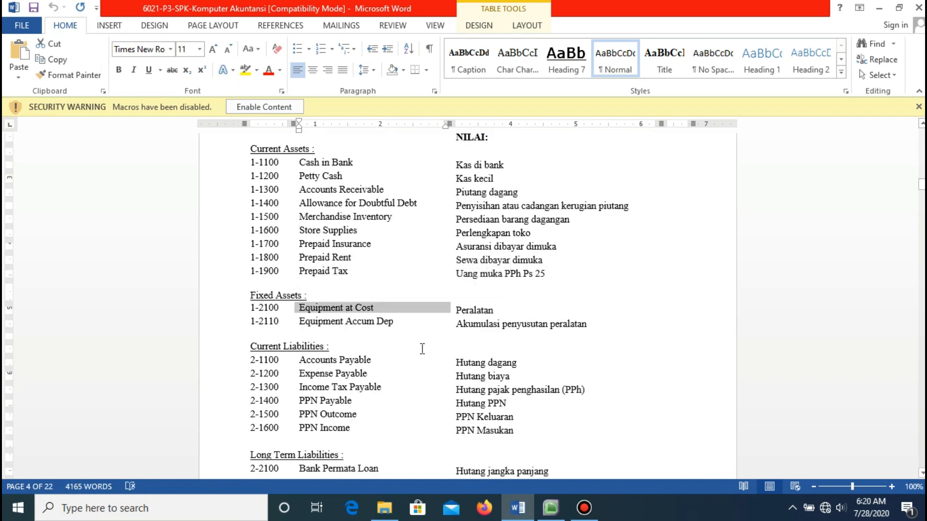
{"action": "mouse_move", "coordinate": [545, 517]}
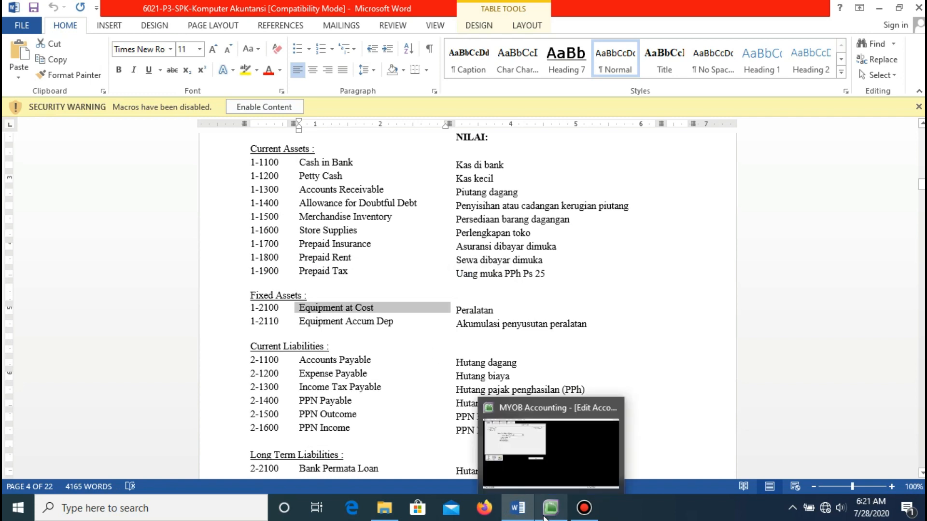
{"action": "left_click", "coordinate": [545, 516]}
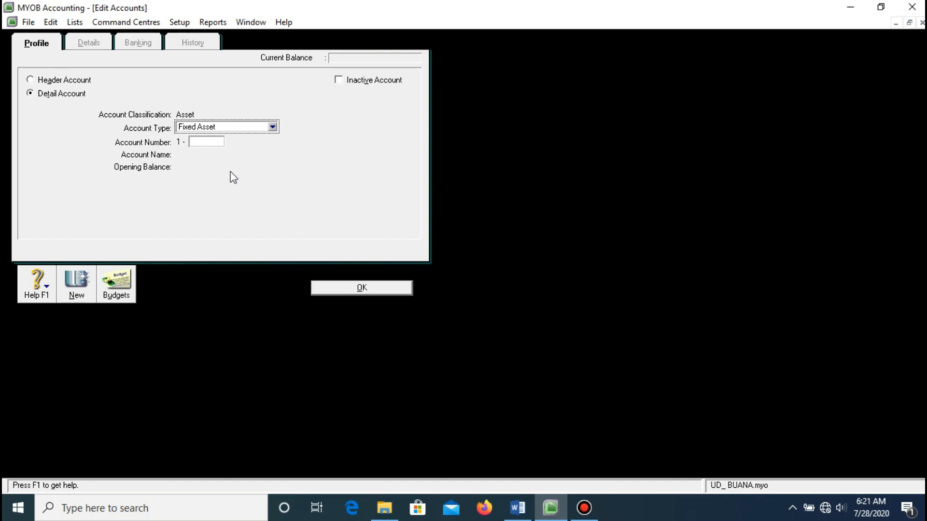
- Set the new fixed asset account's number to 1-2100, enter "Equipment at Cost" as its name and save it
{"action": "left_click", "coordinate": [209, 140]}
{"action": "type", "text": "2100"}
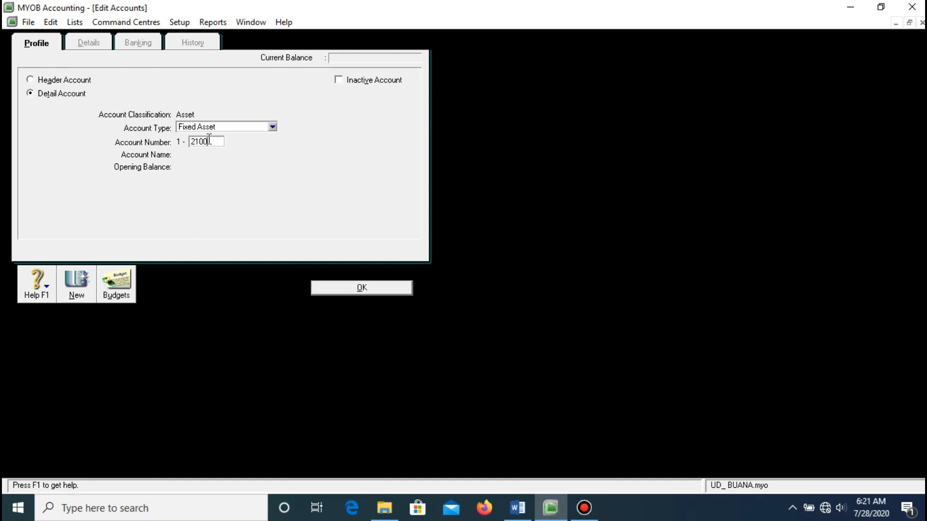
{"action": "key", "text": "Tab"}
{"action": "type", "text": "Equipment at Cost"}
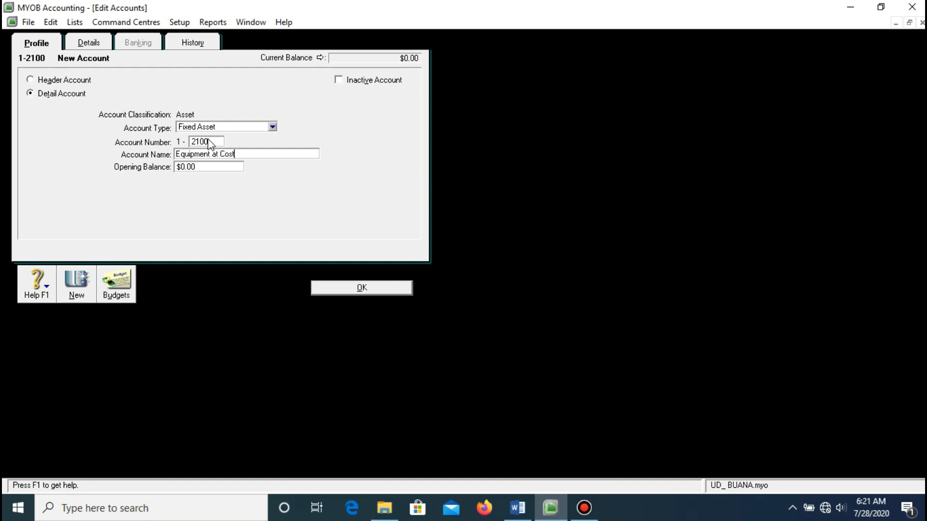
{"action": "left_click", "coordinate": [339, 287]}
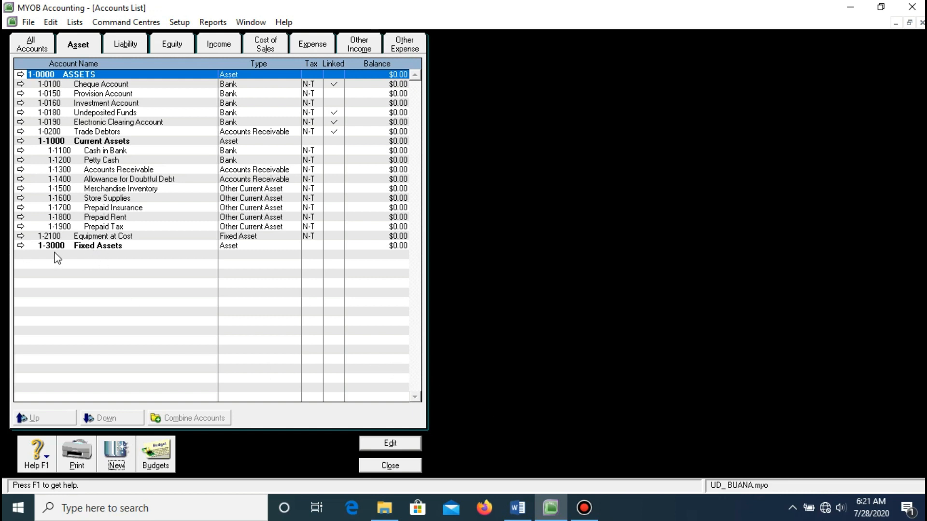
- Compare the Fixed Assets account numbers in the Word document with the asset accounts listed in MYOB Accounting
{"action": "left_click", "coordinate": [530, 519]}
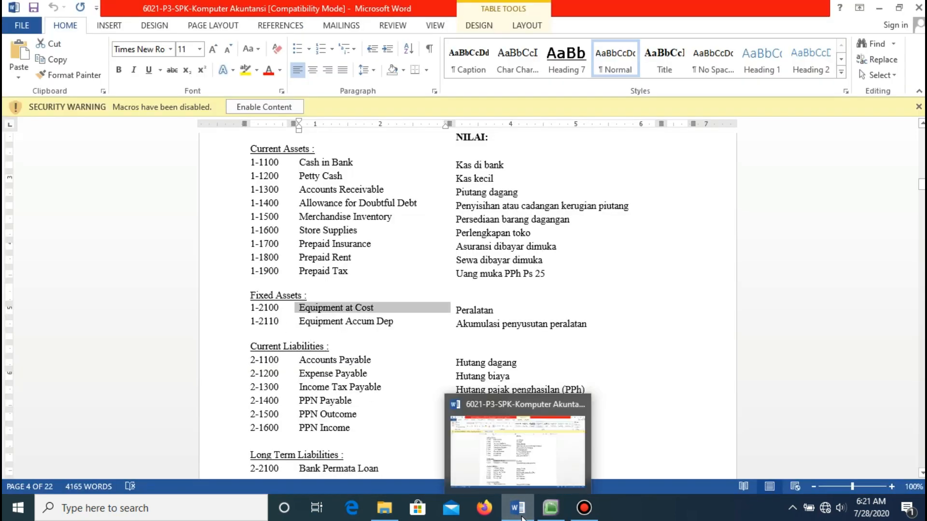
{"action": "left_click", "coordinate": [550, 508]}
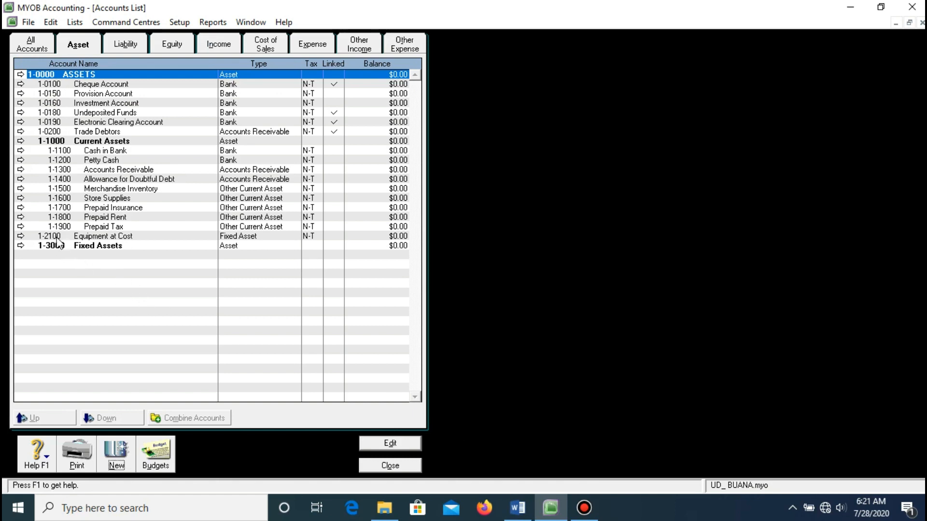
{"action": "left_click", "coordinate": [517, 507]}
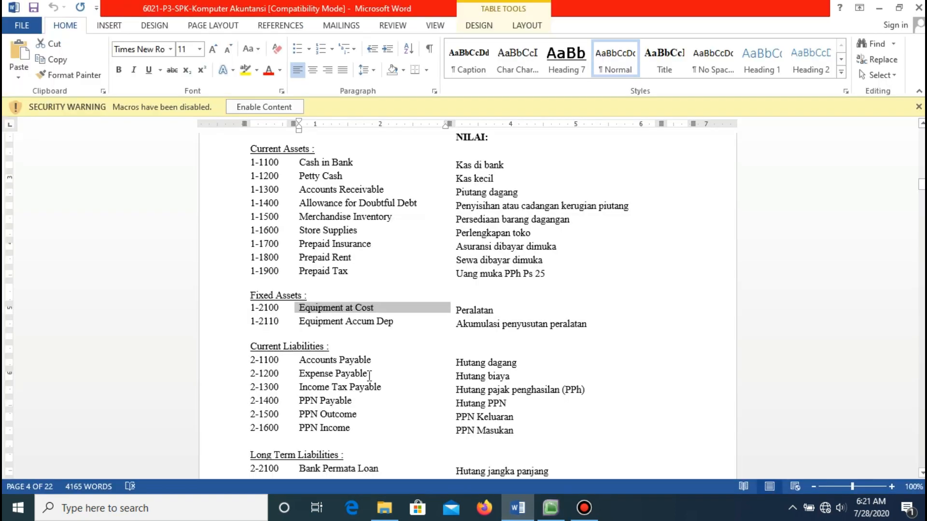
- Switch to MYOB Accounting and try to change the Equipment at Cost account's number, entering 31
{"action": "left_click", "coordinate": [517, 508]}
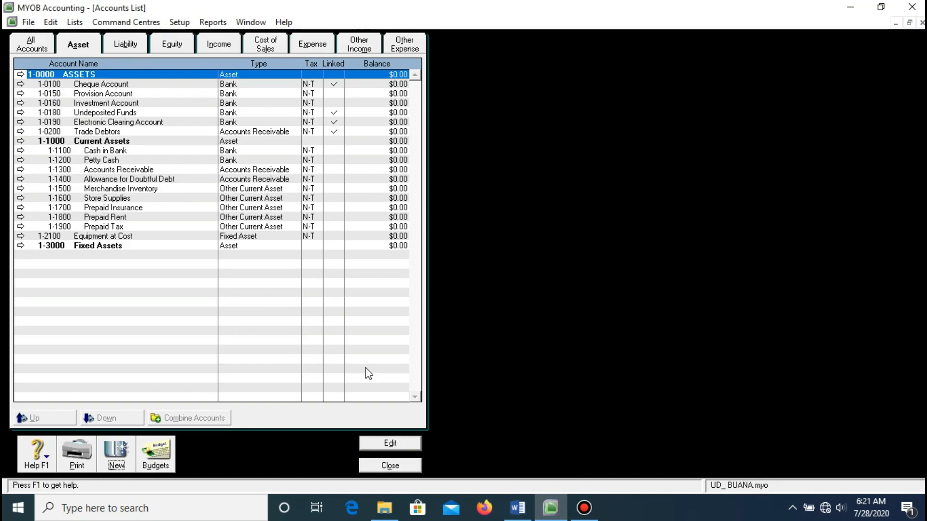
{"action": "left_click", "coordinate": [61, 235]}
{"action": "double_click", "coordinate": [62, 237]}
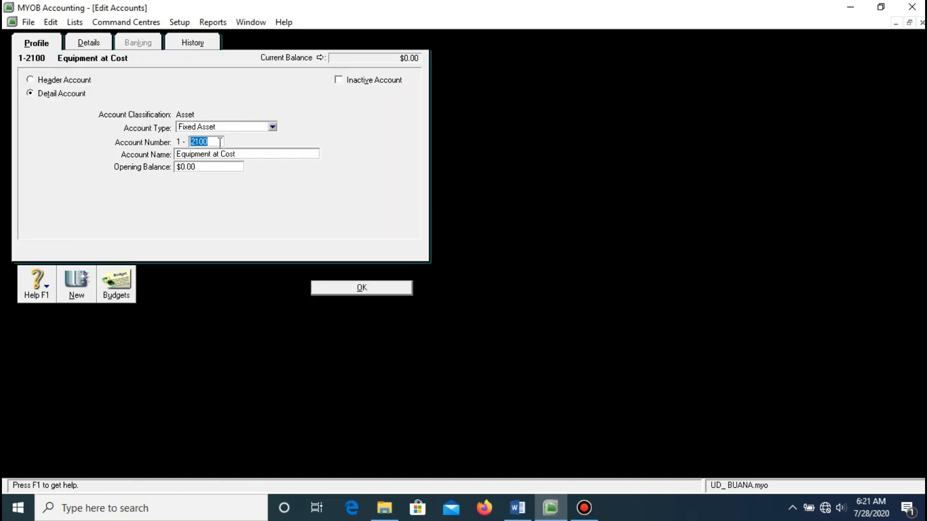
{"action": "type", "text": "31"}
{"action": "key", "text": "Tab"}
{"action": "left_click", "coordinate": [357, 288]}
- Change the Fixed Assets header account's number to 1-2000 and save it
{"action": "double_click", "coordinate": [72, 248]}
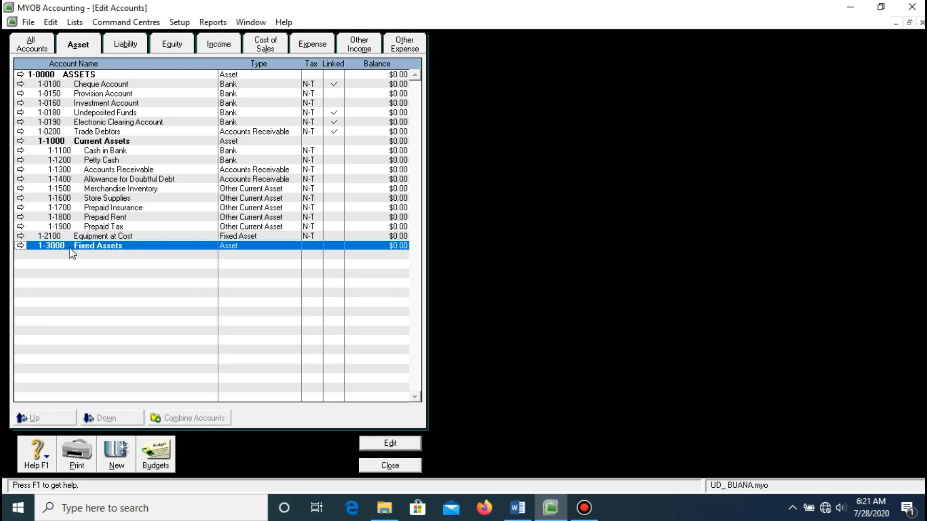
{"action": "type", "text": "2000"}
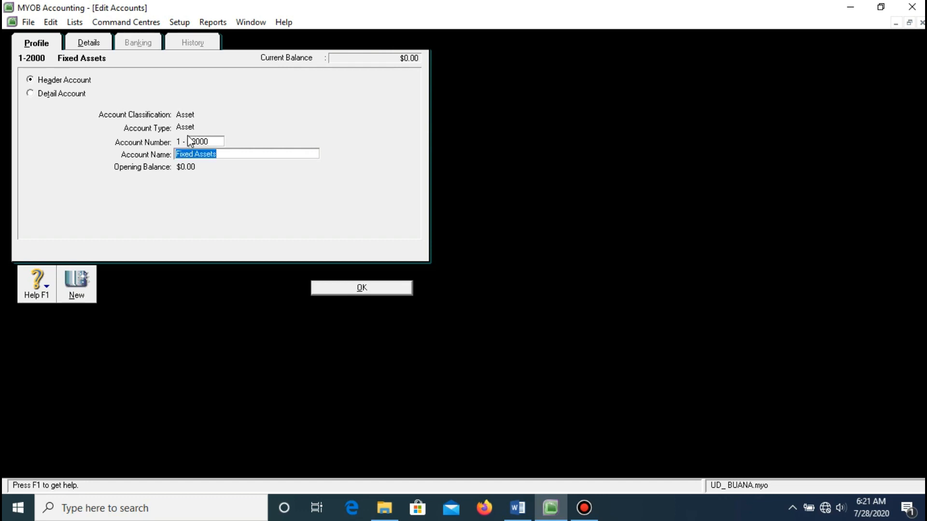
{"action": "left_click", "coordinate": [362, 289]}
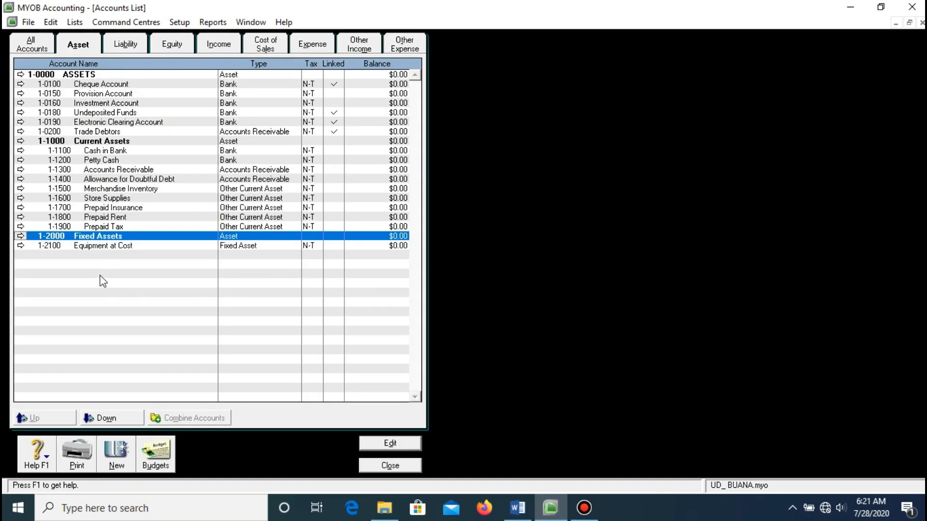
- Start a new asset account and set its account type to Fixed Asset
{"action": "left_click", "coordinate": [95, 248]}
{"action": "left_click", "coordinate": [116, 454]}
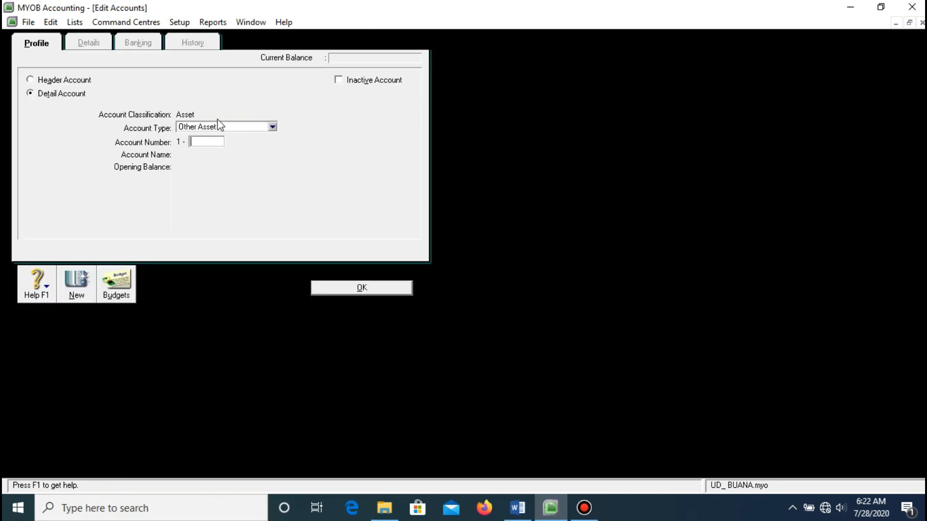
{"action": "left_click", "coordinate": [217, 125]}
{"action": "left_click", "coordinate": [220, 170]}
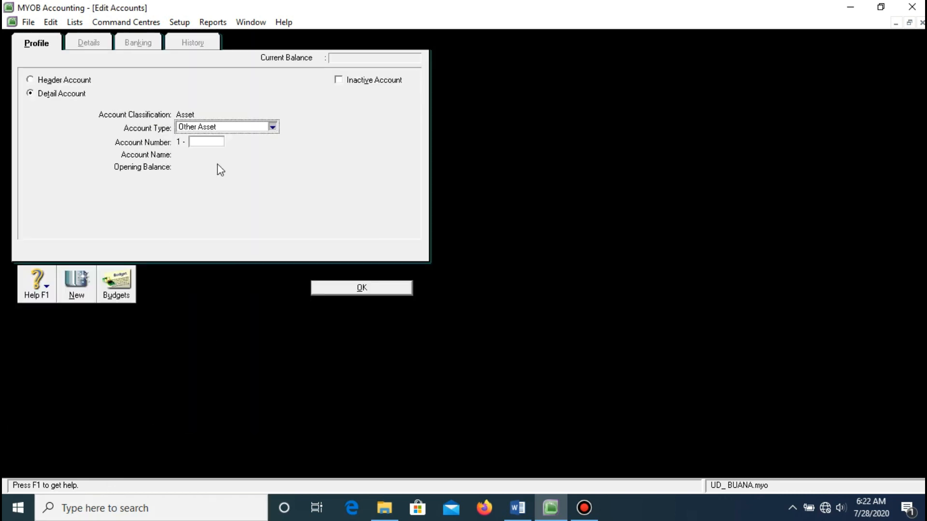
{"action": "left_click", "coordinate": [207, 142]}
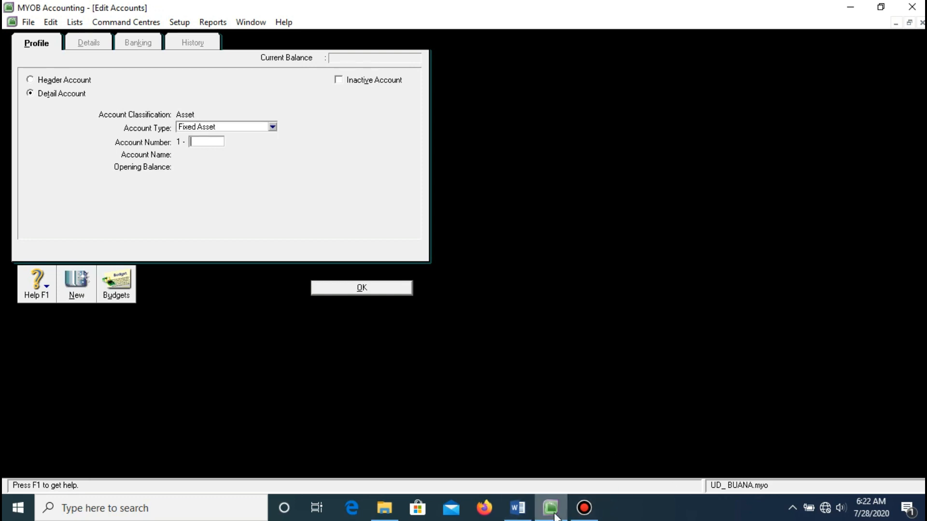
- Switch to Word and copy the account name "Equipment Accum Dep" from the Fixed Assets list
{"action": "left_click", "coordinate": [517, 508]}
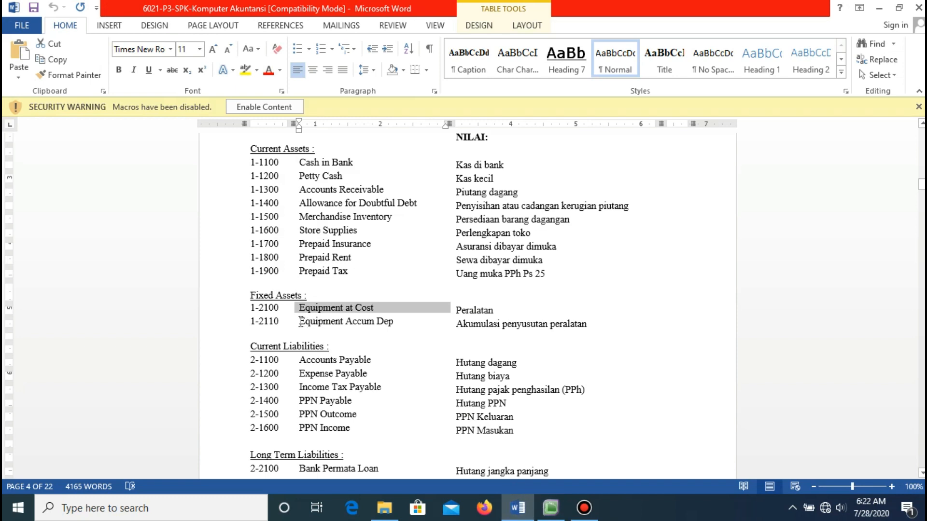
{"action": "left_click", "coordinate": [294, 322]}
{"action": "key", "text": "ctrl+c"}
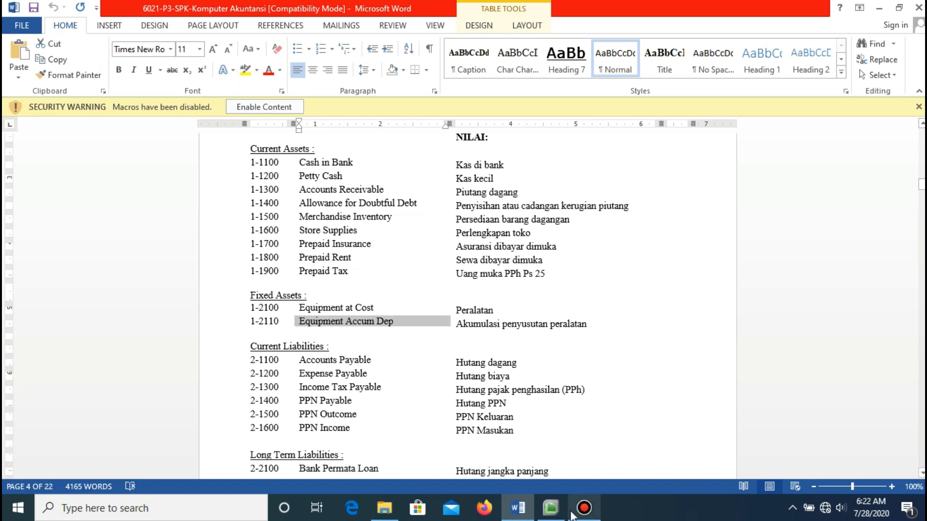
- Back in MYOB Accounting, number the new fixed asset account 1-2110, name it "Equipment Accum Dep" and save it
{"action": "left_click", "coordinate": [551, 507]}
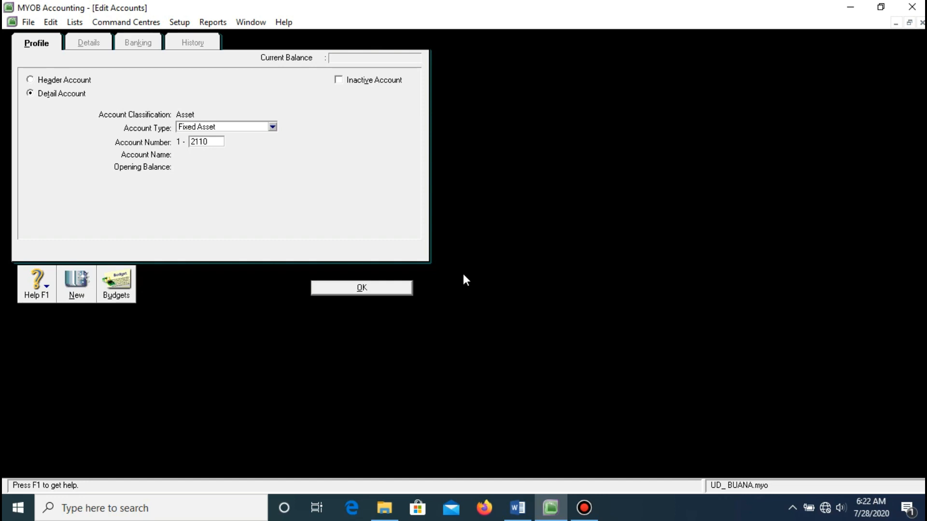
{"action": "key", "text": "Tab"}
{"action": "key", "text": "ctrl+v"}
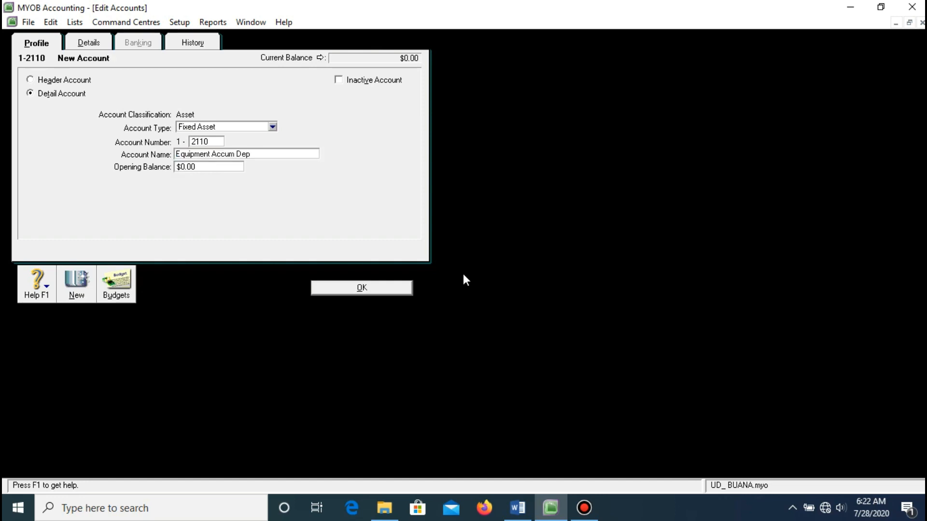
{"action": "left_click", "coordinate": [372, 287]}
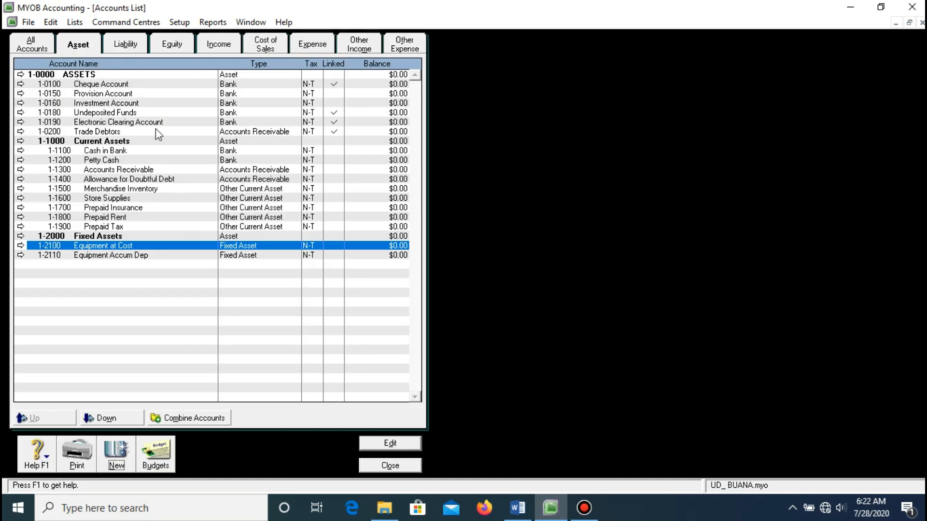
- Compare the liability and equity accounts in MYOB Accounting with the Current Liabilities, Long Term Liabilities and Equity lists in Word
{"action": "left_click", "coordinate": [125, 45]}
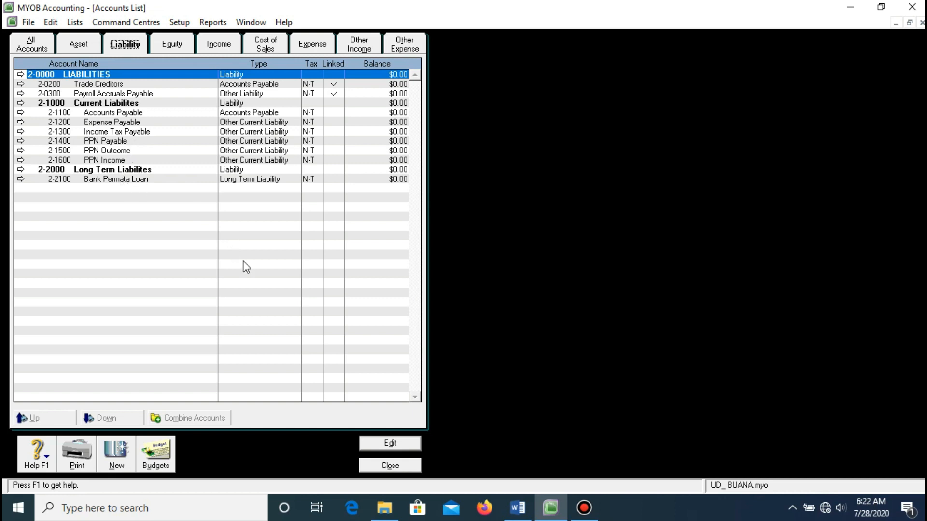
{"action": "left_click", "coordinate": [527, 515]}
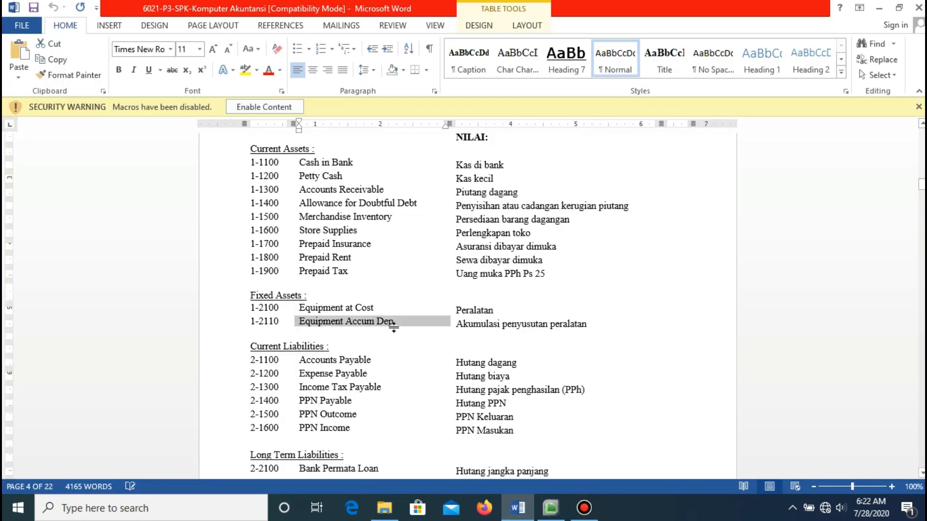
{"action": "scroll", "coordinate": [391, 329], "scroll_direction": "down", "scroll_amount": 2}
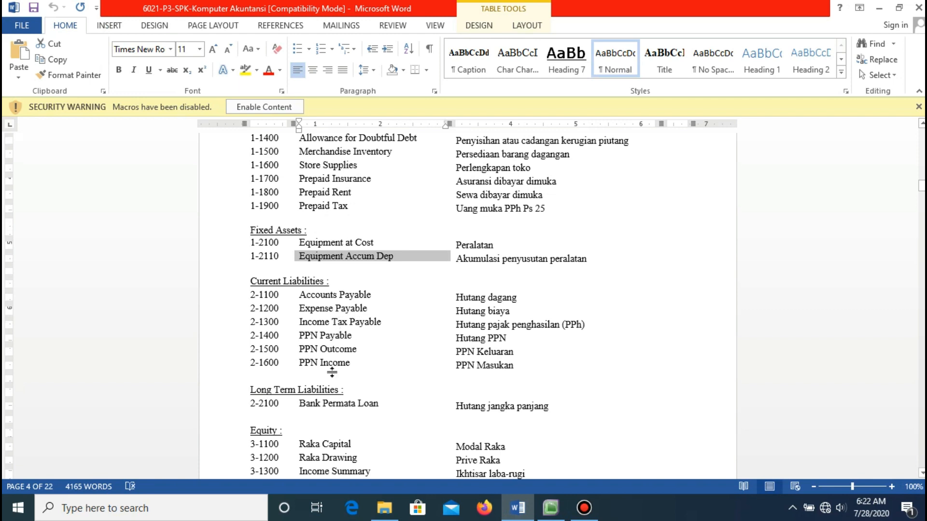
{"action": "left_click", "coordinate": [550, 508]}
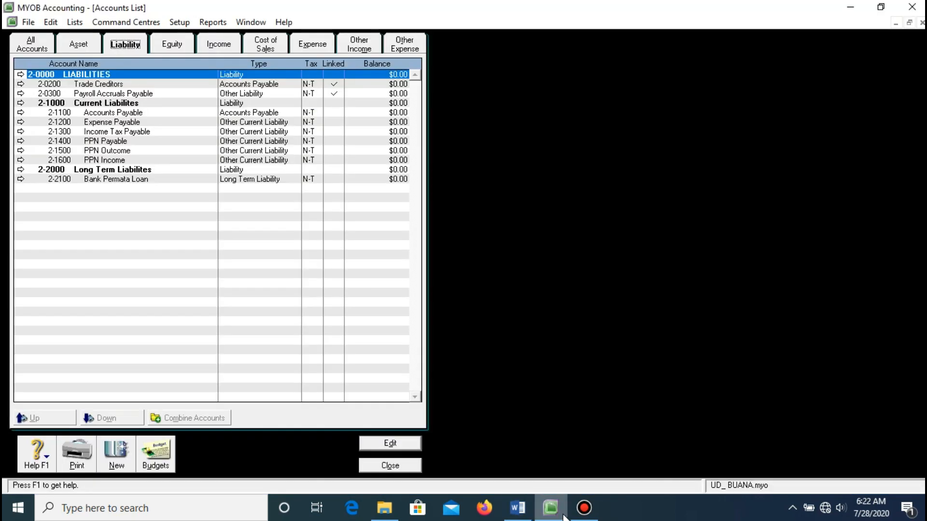
{"action": "left_click", "coordinate": [182, 38]}
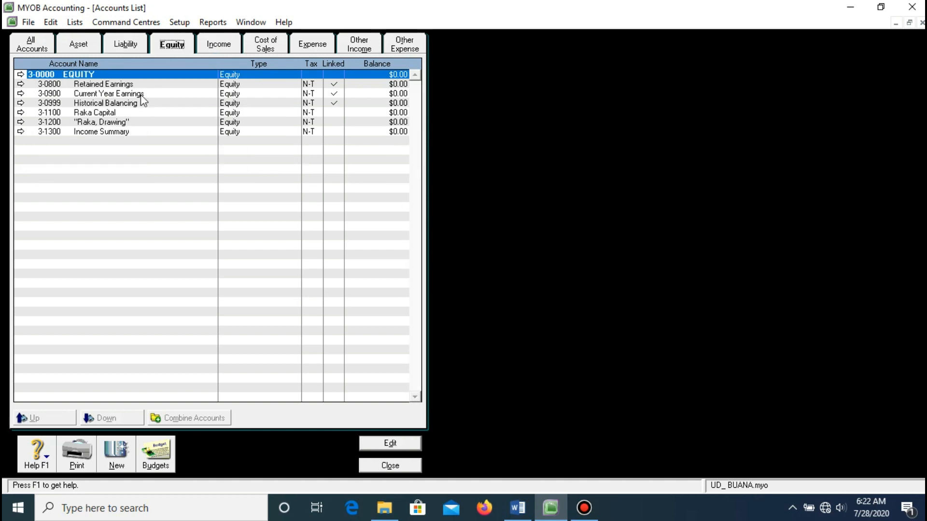
{"action": "left_click", "coordinate": [518, 507]}
{"action": "scroll", "coordinate": [393, 383], "scroll_direction": "down", "scroll_amount": 5}
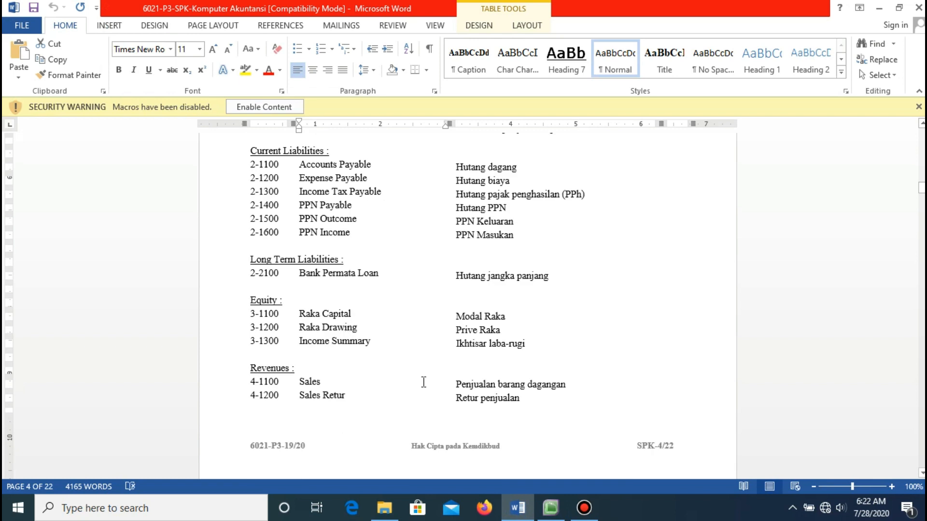
{"action": "left_click", "coordinate": [551, 508]}
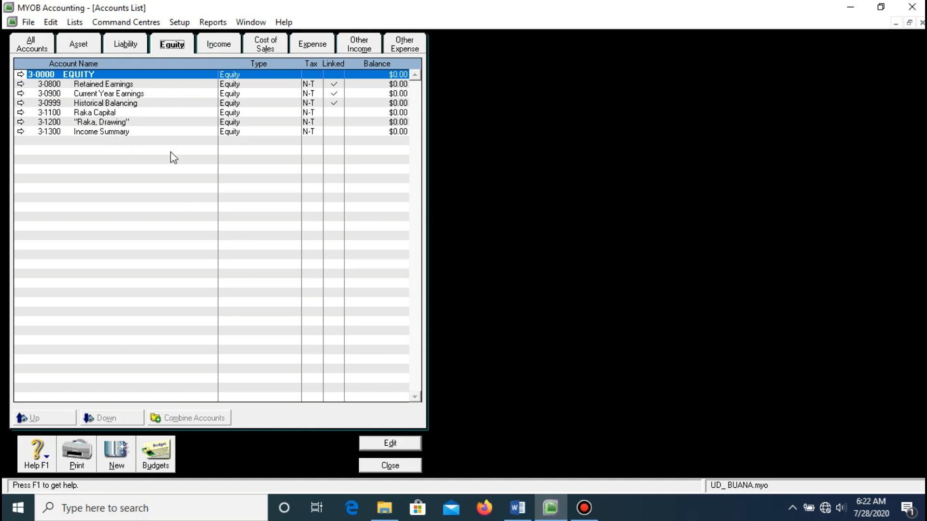
- Compare the income and cost of sales accounts in MYOB Accounting with the Revenues and Cost Of Goods Sold lists in Word
{"action": "left_click", "coordinate": [208, 48]}
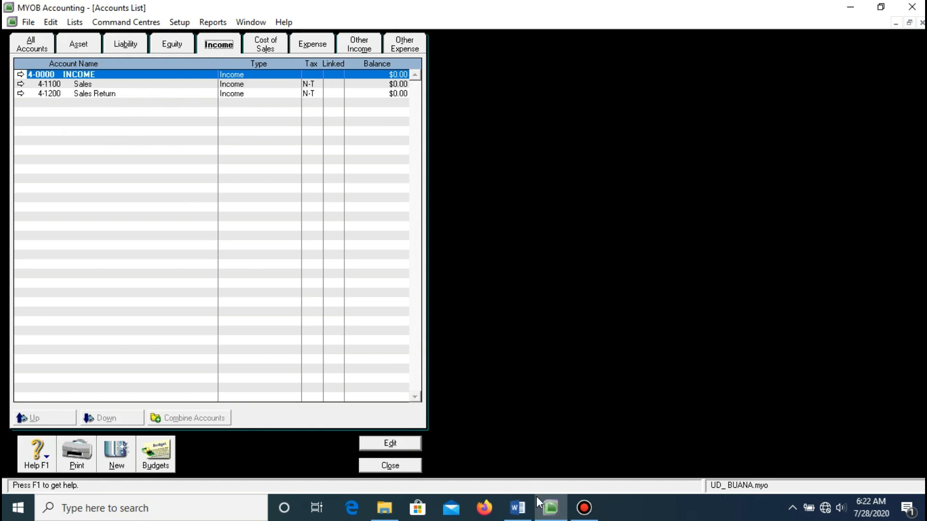
{"action": "left_click", "coordinate": [517, 508]}
{"action": "scroll", "coordinate": [342, 338], "scroll_direction": "down", "scroll_amount": 5}
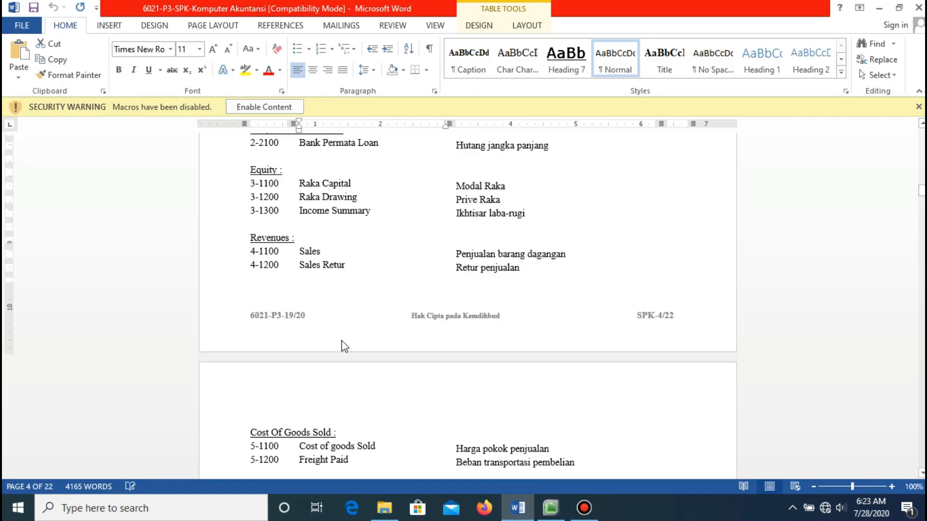
{"action": "scroll", "coordinate": [344, 345], "scroll_direction": "down", "scroll_amount": 1}
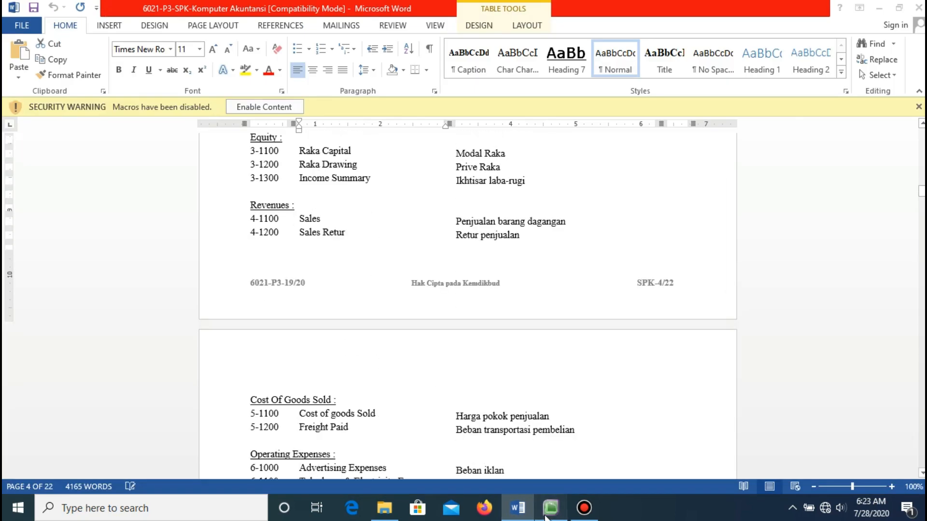
{"action": "left_click", "coordinate": [551, 508]}
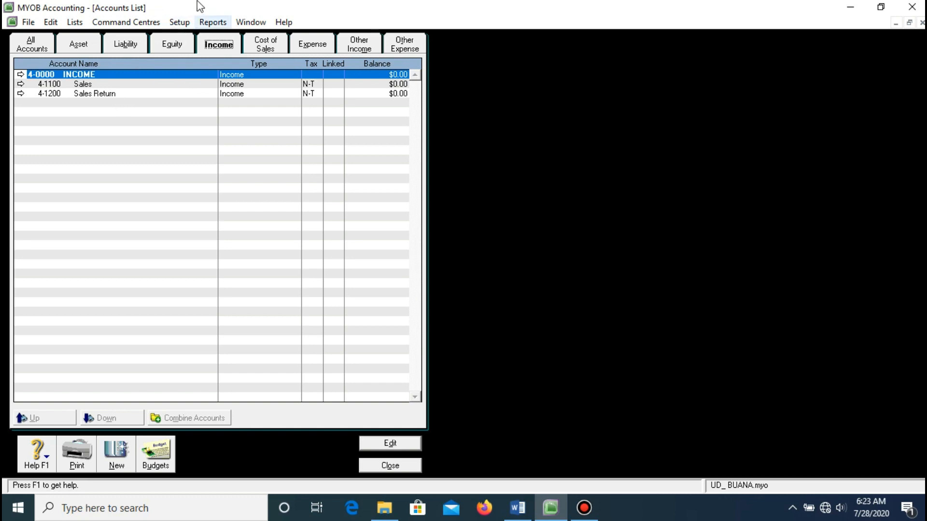
{"action": "left_click", "coordinate": [271, 44]}
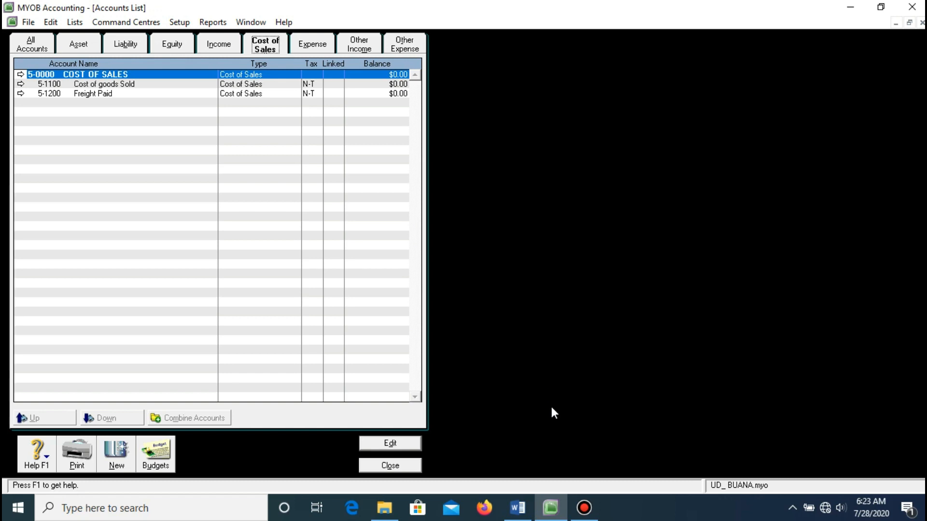
{"action": "left_click", "coordinate": [551, 507]}
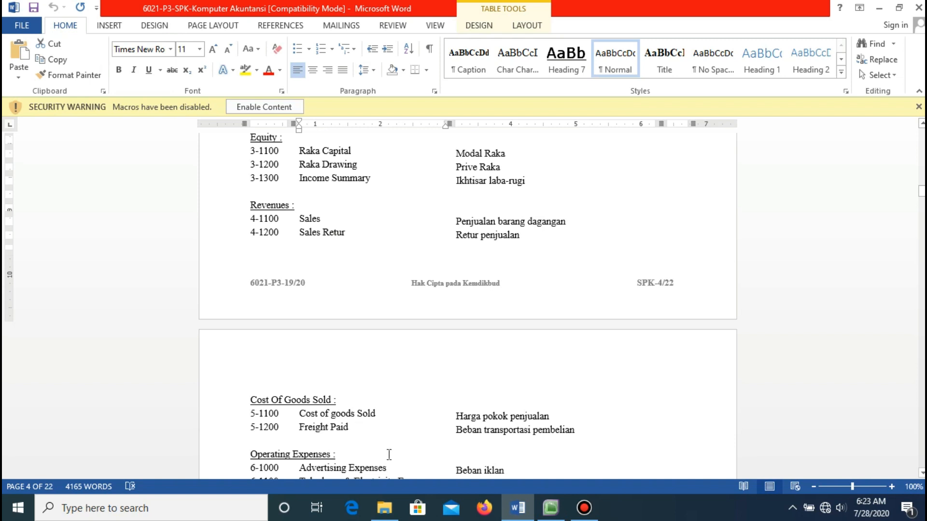
{"action": "left_click", "coordinate": [550, 508]}
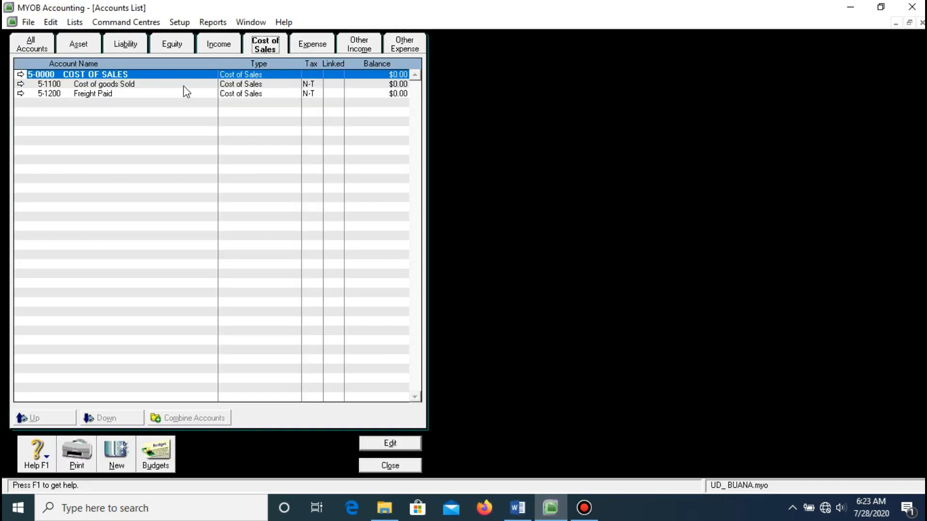
- Compare the expense and other income accounts in MYOB Accounting with the Operating Expenses and Other Revenues and Gains lists in Word
{"action": "left_click", "coordinate": [518, 508]}
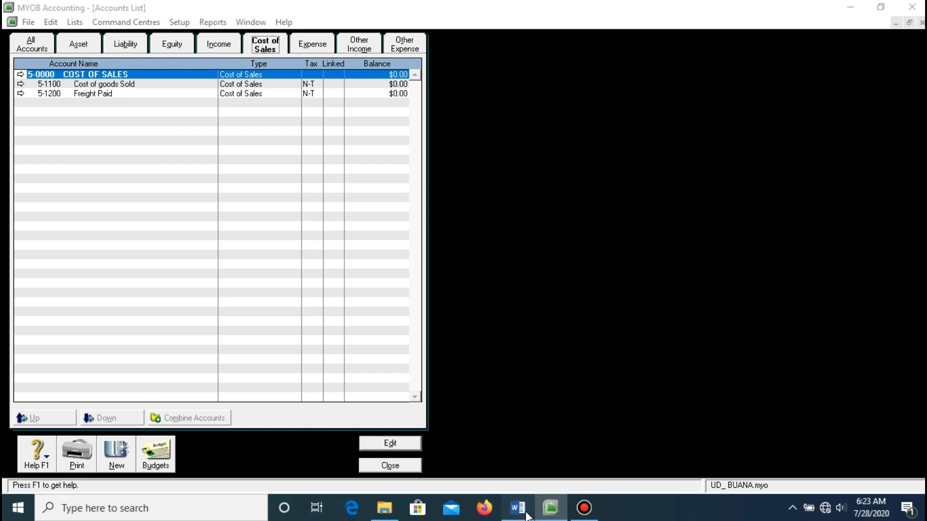
{"action": "scroll", "coordinate": [418, 342], "scroll_direction": "down", "scroll_amount": 4}
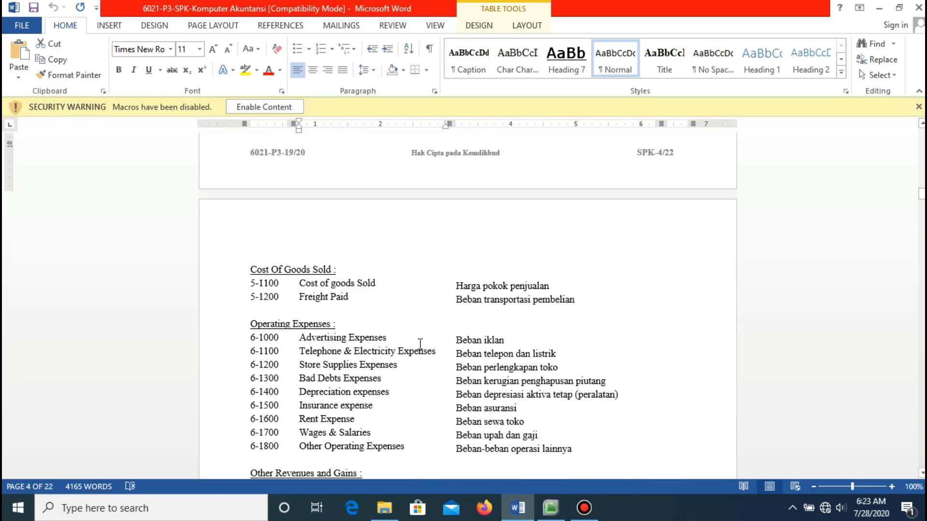
{"action": "scroll", "coordinate": [420, 343], "scroll_direction": "down", "scroll_amount": 4}
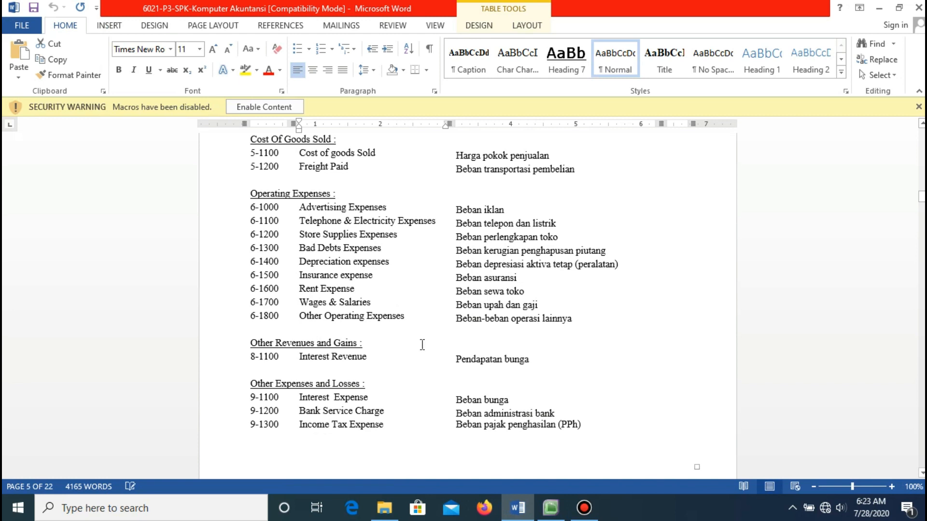
{"action": "scroll", "coordinate": [413, 342], "scroll_direction": "down", "scroll_amount": 1}
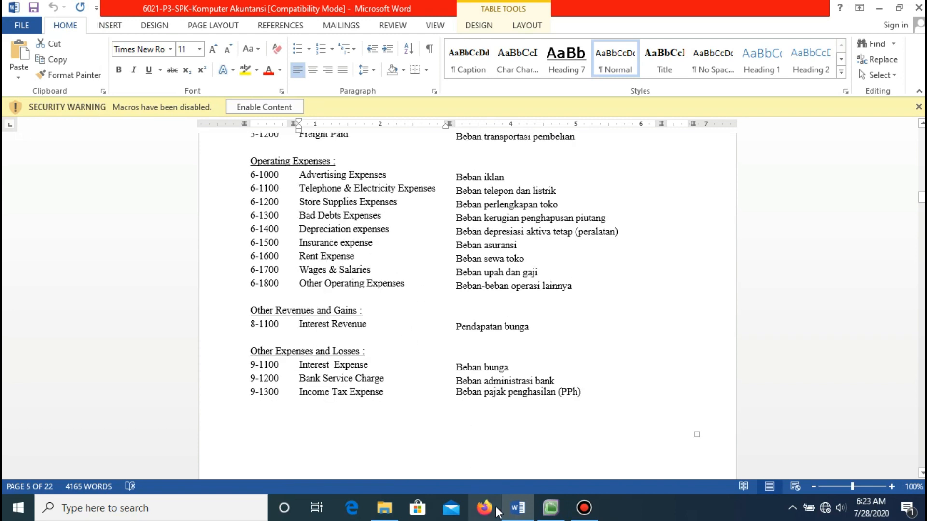
{"action": "left_click", "coordinate": [551, 508]}
{"action": "left_click", "coordinate": [311, 44]}
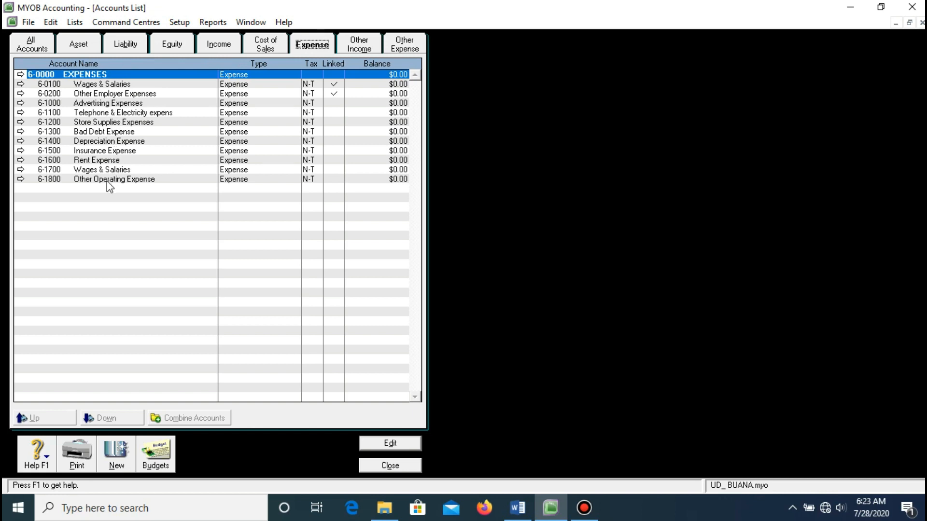
{"action": "left_click", "coordinate": [517, 508]}
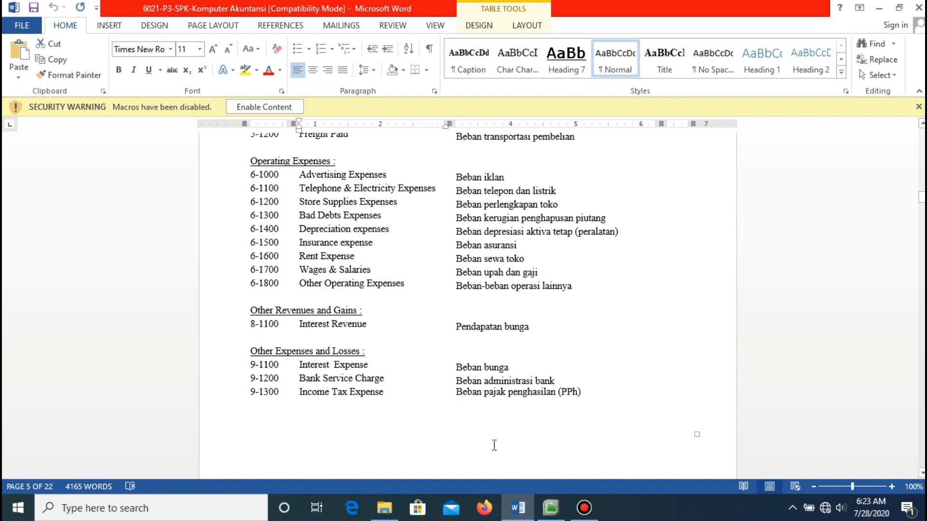
{"action": "left_click", "coordinate": [516, 512]}
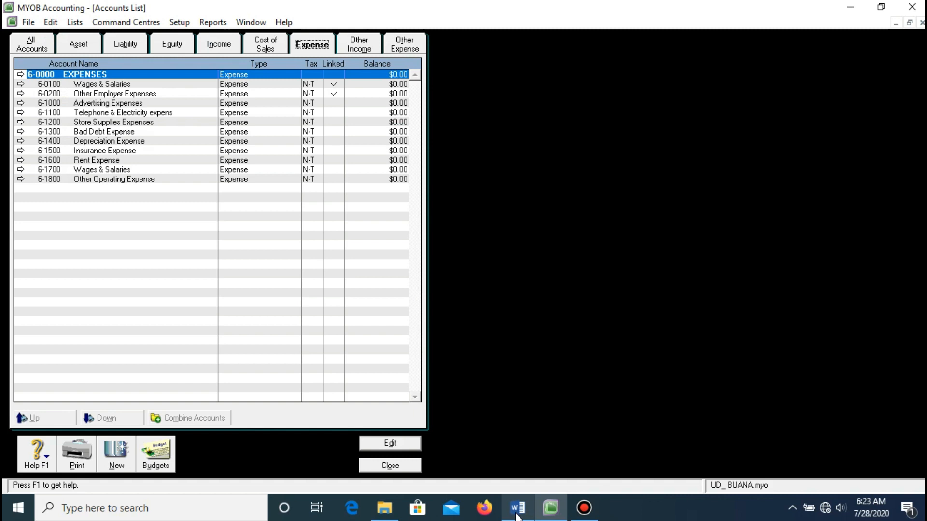
{"action": "left_click", "coordinate": [356, 44]}
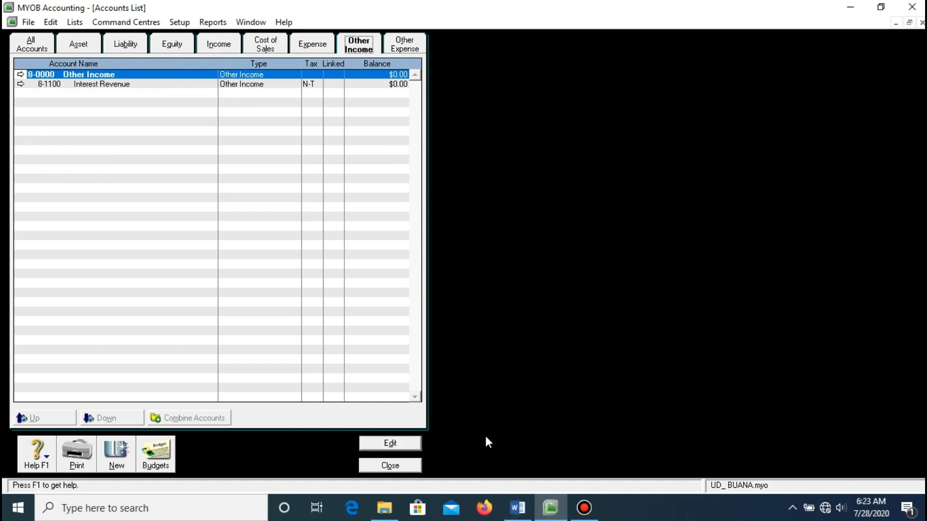
- Compare the other expense accounts in MYOB Accounting with the Other Expenses and Losses list in Word, and view a blank new account form
{"action": "left_click", "coordinate": [517, 508]}
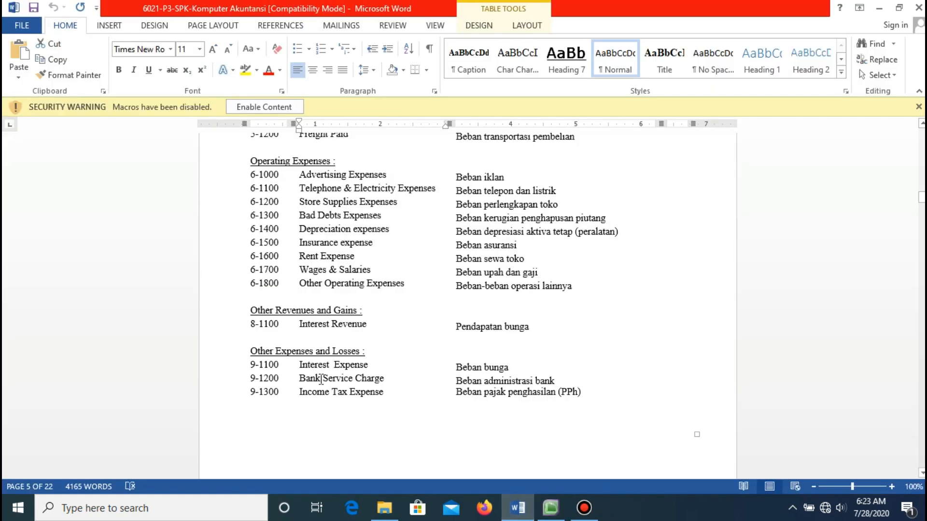
{"action": "left_click", "coordinate": [527, 513]}
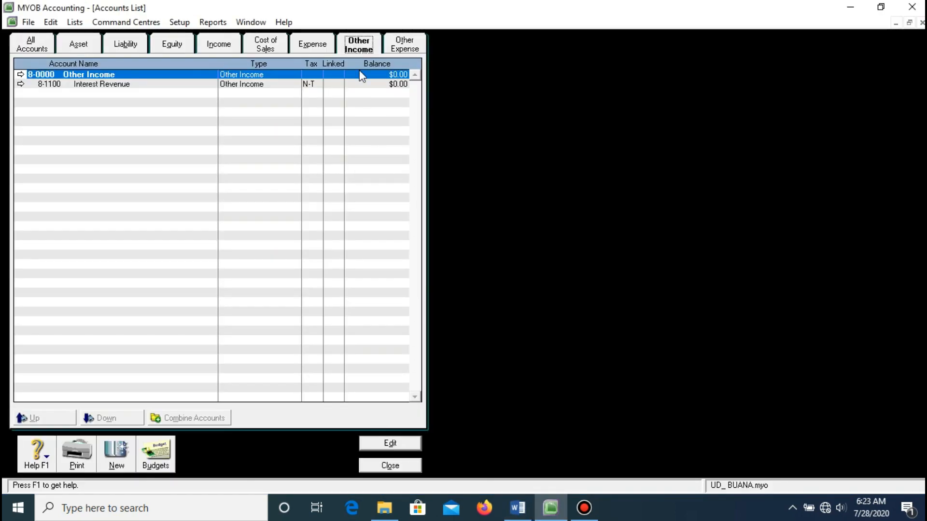
{"action": "left_click", "coordinate": [390, 46]}
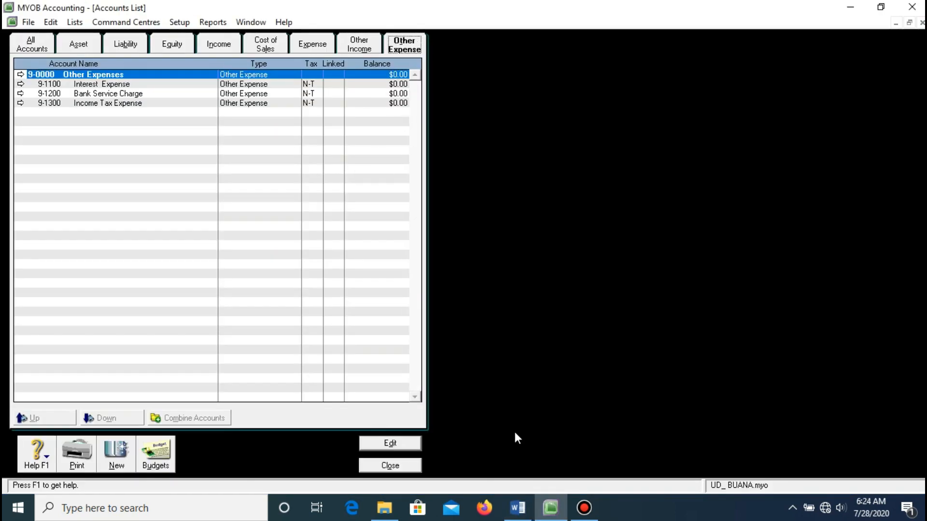
{"action": "left_click", "coordinate": [518, 508]}
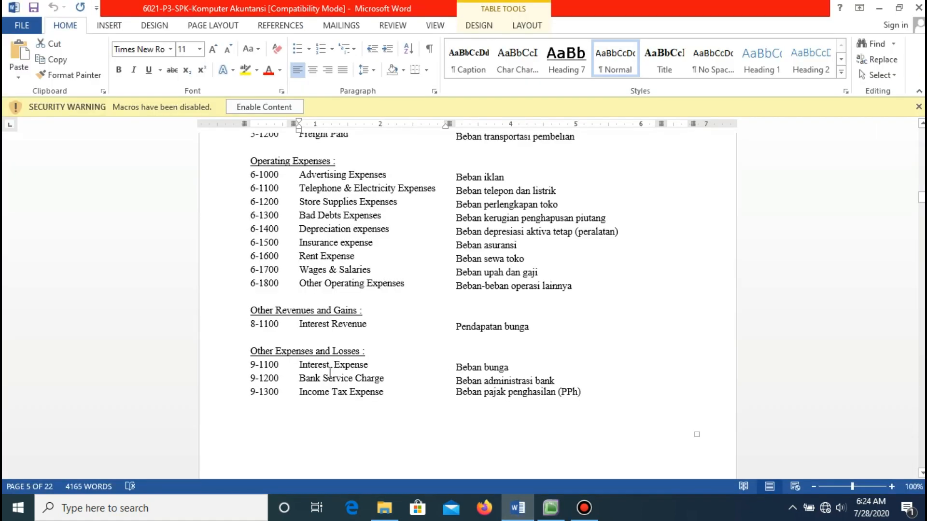
{"action": "left_click", "coordinate": [550, 508]}
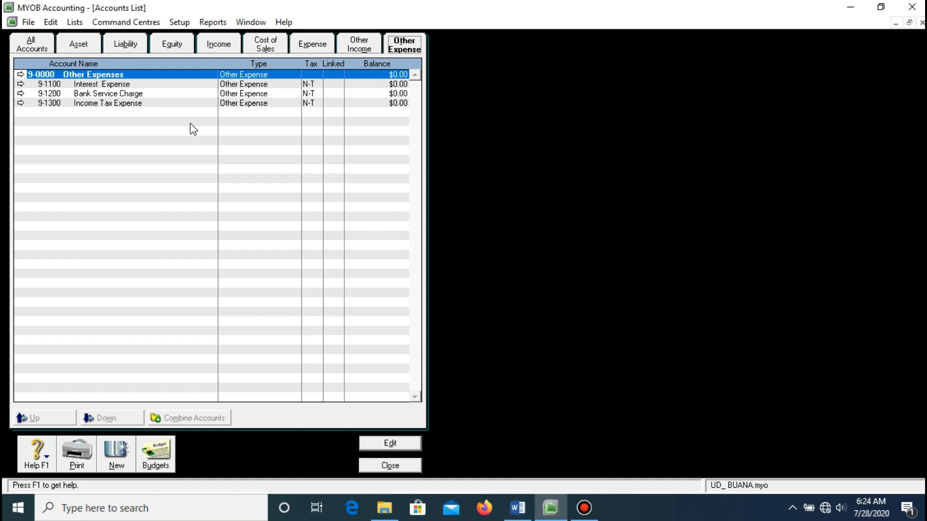
{"action": "left_click", "coordinate": [116, 464]}
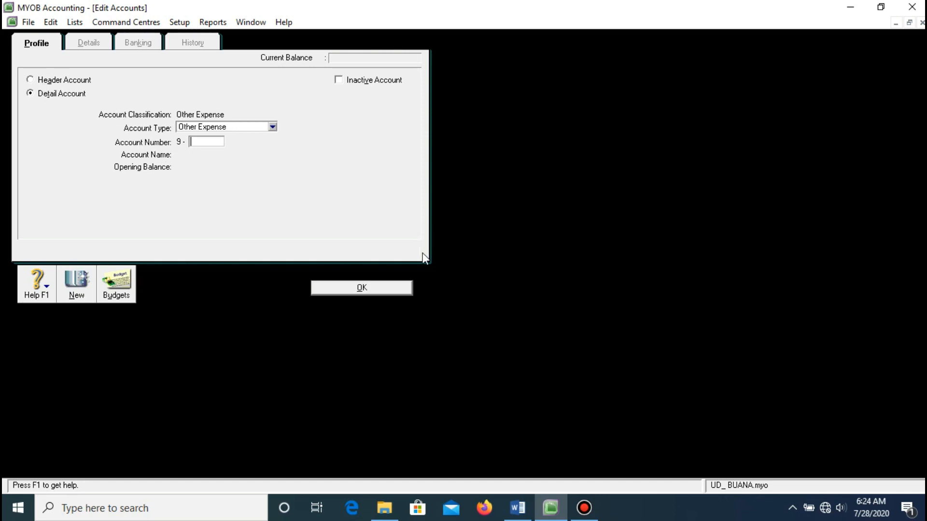
{"action": "left_click", "coordinate": [407, 291]}
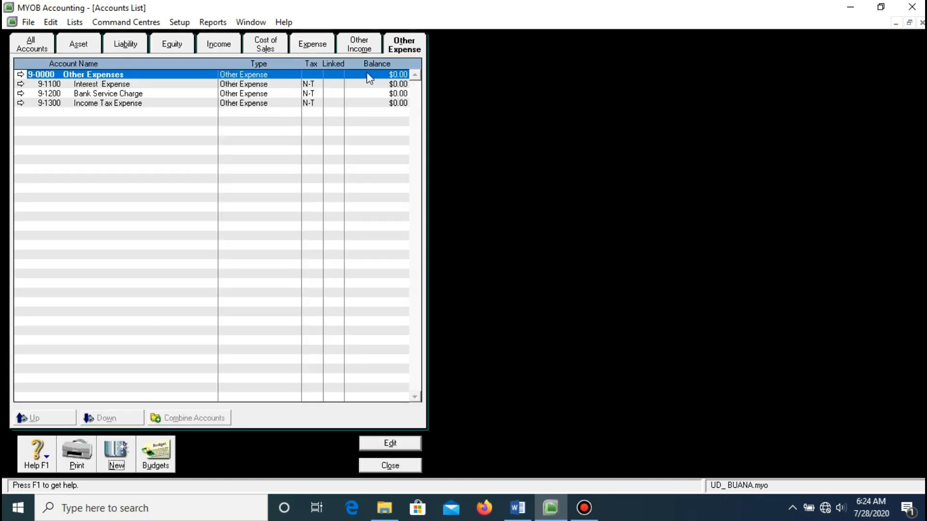
- Delete the 1-0150 Provision Account from the asset accounts
{"action": "left_click", "coordinate": [368, 48]}
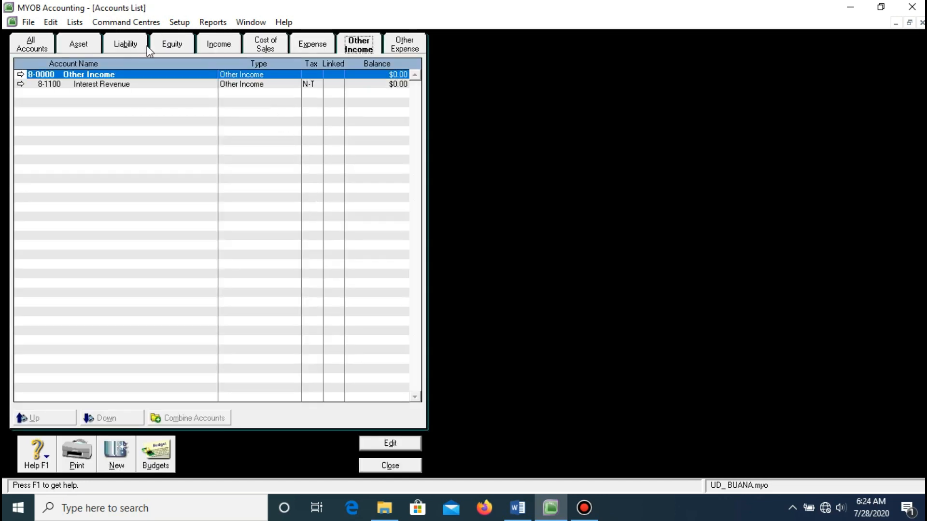
{"action": "left_click", "coordinate": [71, 43]}
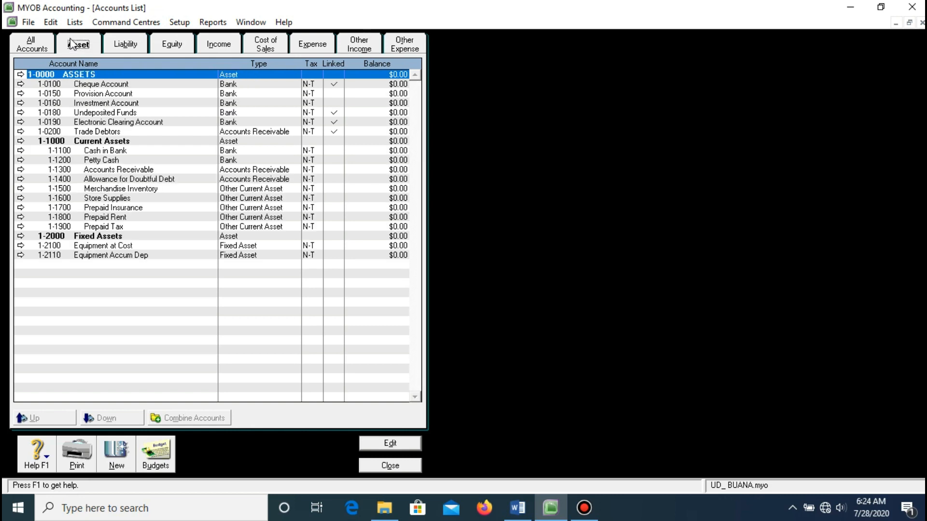
{"action": "left_click", "coordinate": [106, 94]}
{"action": "left_click", "coordinate": [107, 86]}
{"action": "left_click", "coordinate": [109, 104]}
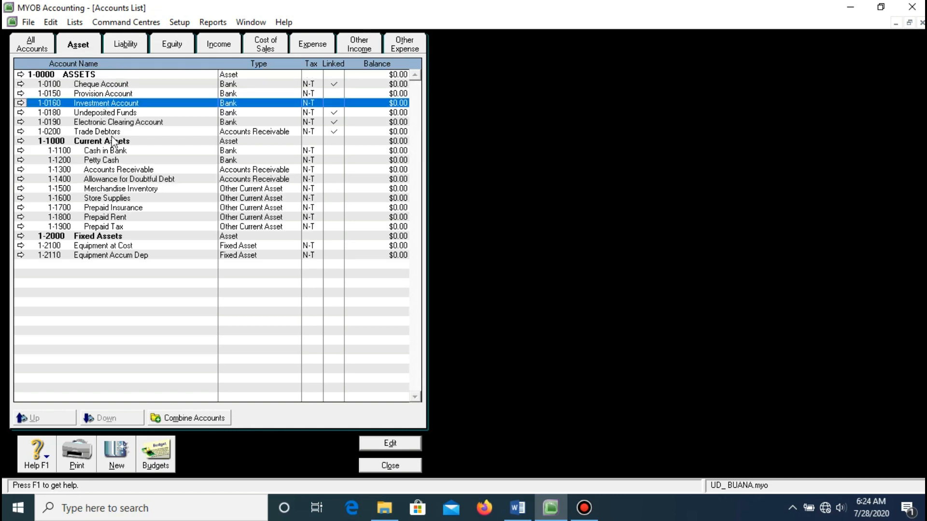
{"action": "left_click", "coordinate": [116, 133]}
{"action": "left_click", "coordinate": [116, 114]}
{"action": "left_click", "coordinate": [116, 103]}
{"action": "left_click", "coordinate": [115, 96]}
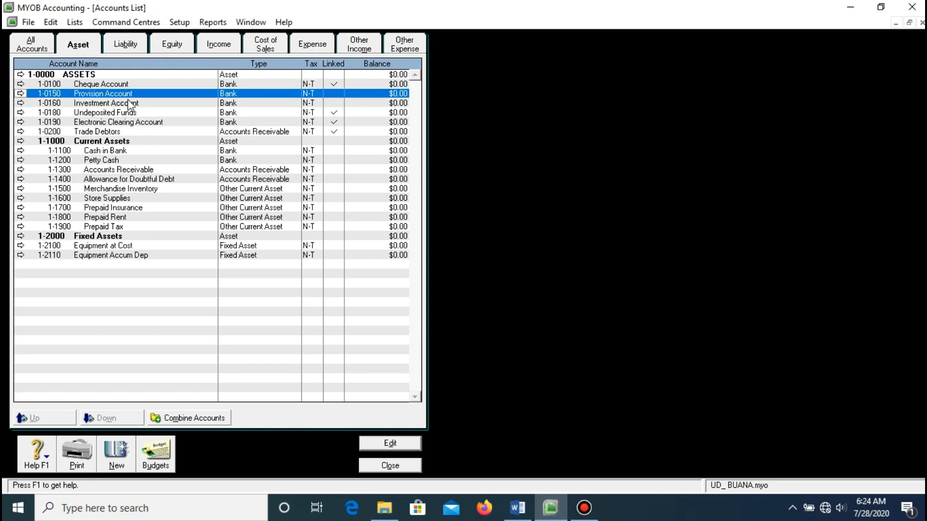
{"action": "double_click", "coordinate": [128, 96]}
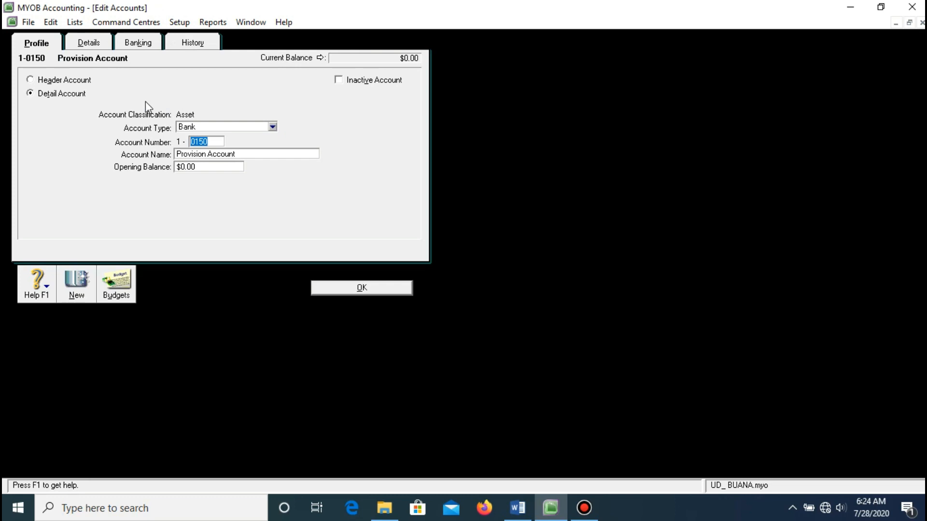
{"action": "right_click", "coordinate": [96, 124]}
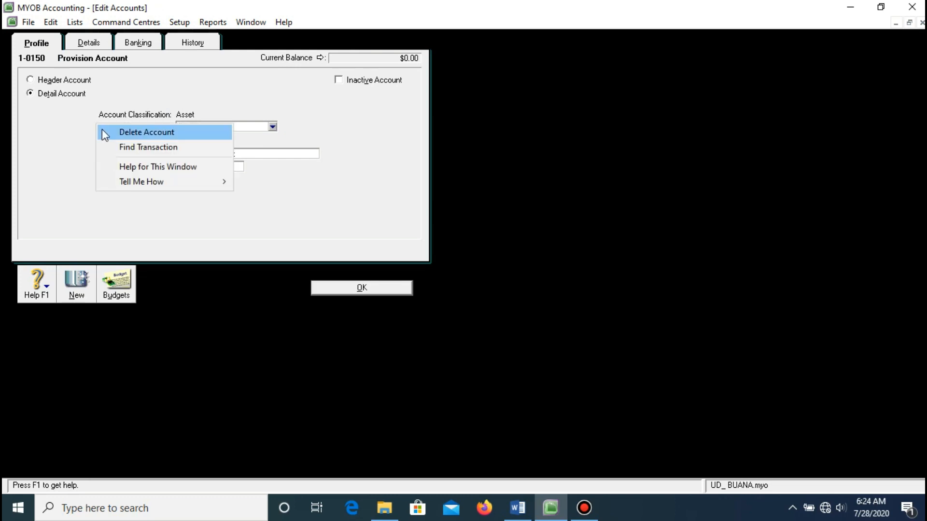
{"action": "left_click", "coordinate": [103, 128]}
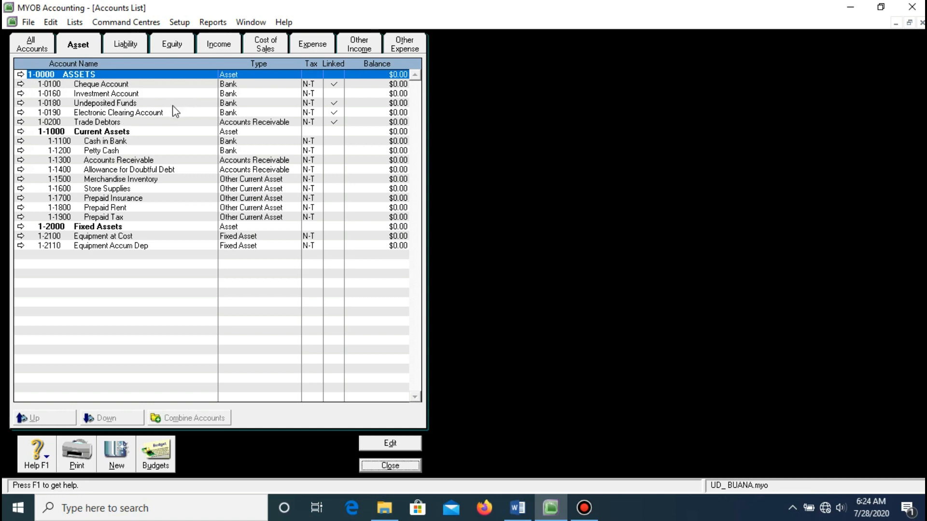
- View the profile and name of the 1-1300 Accounts Receivable account, and return to the accounts list
{"action": "left_click", "coordinate": [125, 162]}
{"action": "double_click", "coordinate": [125, 164]}
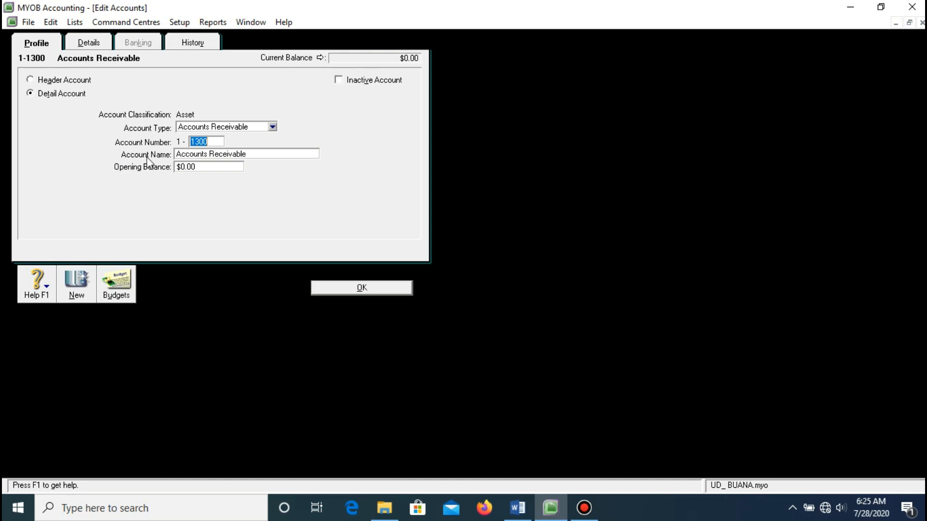
{"action": "left_click", "coordinate": [228, 155]}
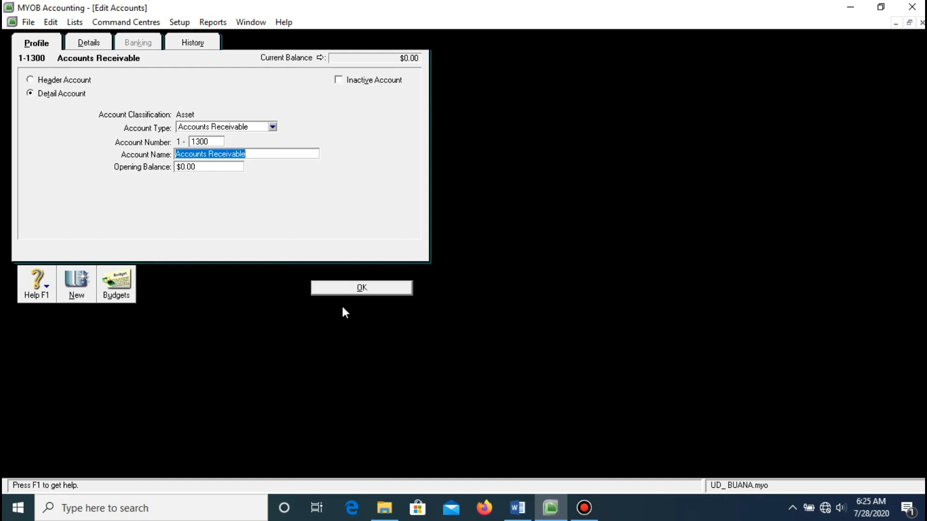
{"action": "left_click", "coordinate": [342, 287]}
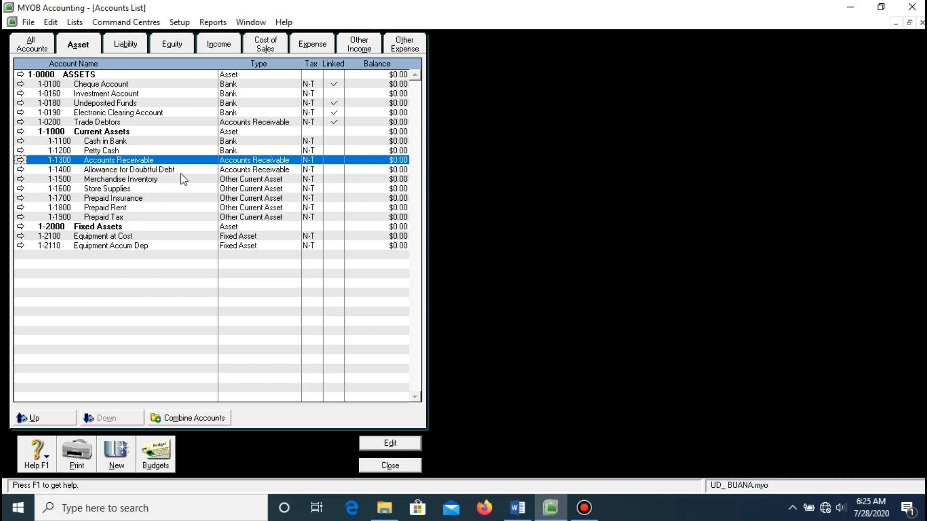
- Review the account categories from assets to other expenses, ending with the list of all accounts
{"action": "left_click", "coordinate": [140, 50]}
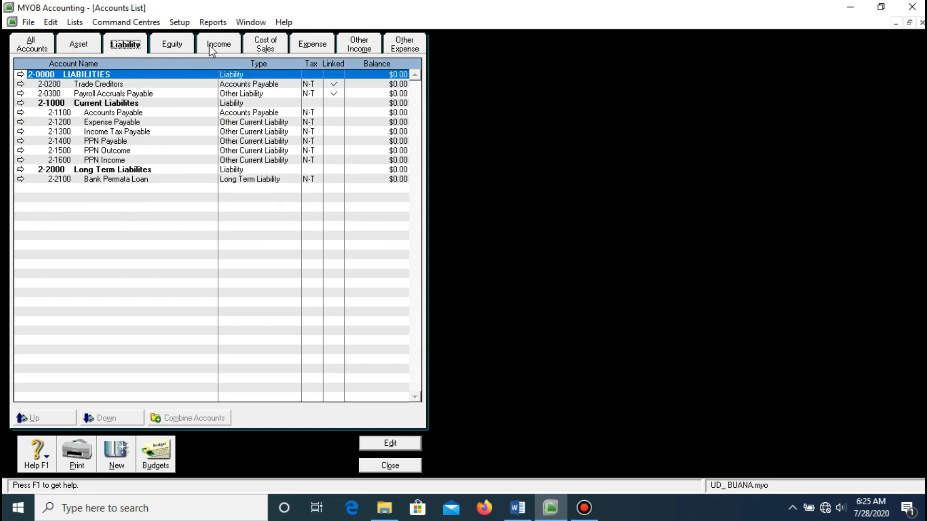
{"action": "left_click", "coordinate": [212, 46]}
{"action": "left_click", "coordinate": [181, 47]}
{"action": "left_click", "coordinate": [134, 47]}
{"action": "left_click", "coordinate": [90, 48]}
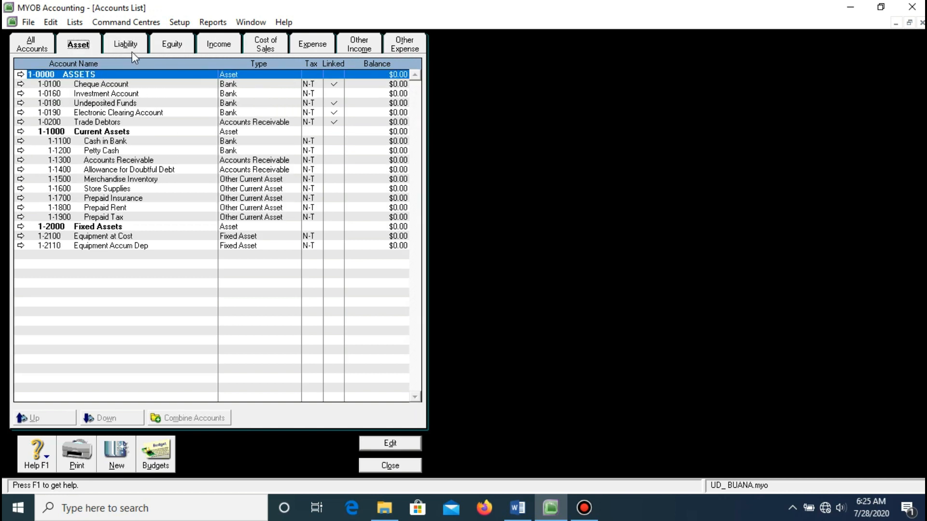
{"action": "left_click", "coordinate": [406, 51]}
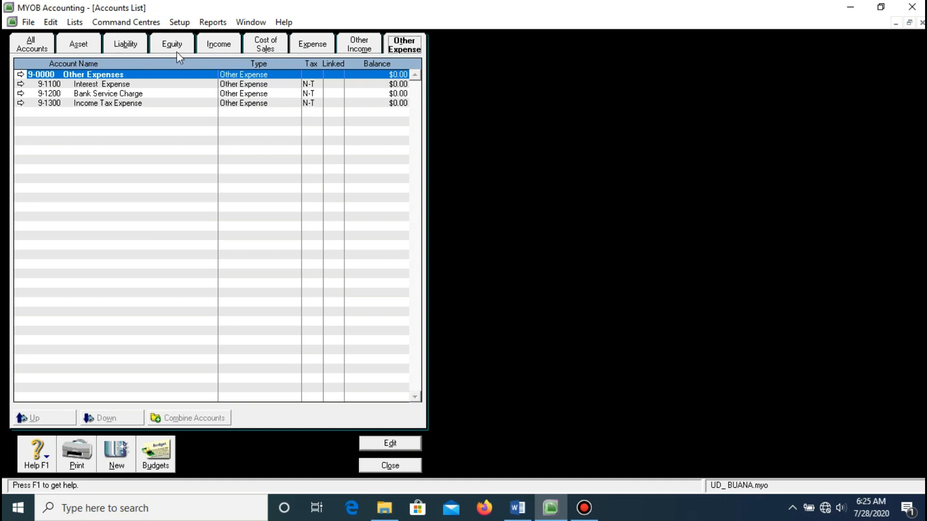
{"action": "left_click", "coordinate": [37, 47]}
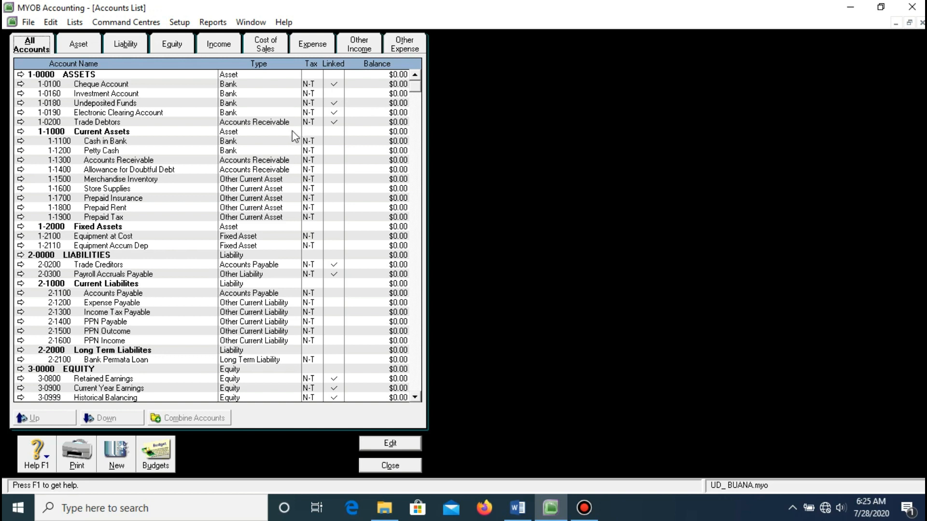
- Open the linked accounts setup for Accounts & Banking
{"action": "left_click", "coordinate": [181, 25]}
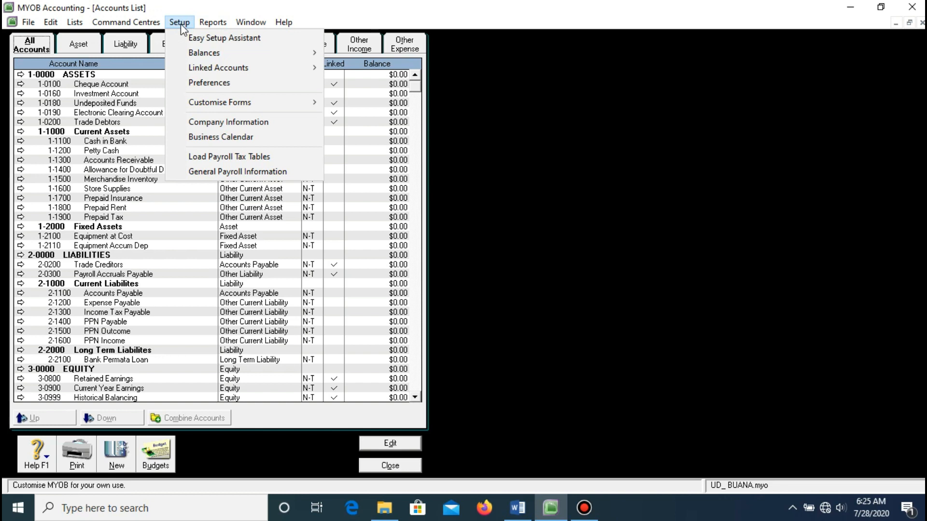
{"action": "mouse_move", "coordinate": [274, 70]}
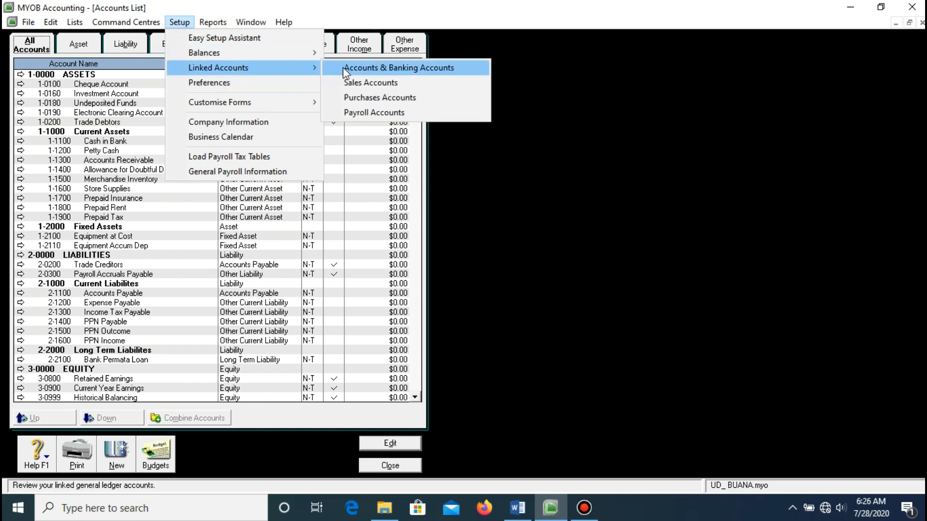
{"action": "left_click", "coordinate": [342, 68]}
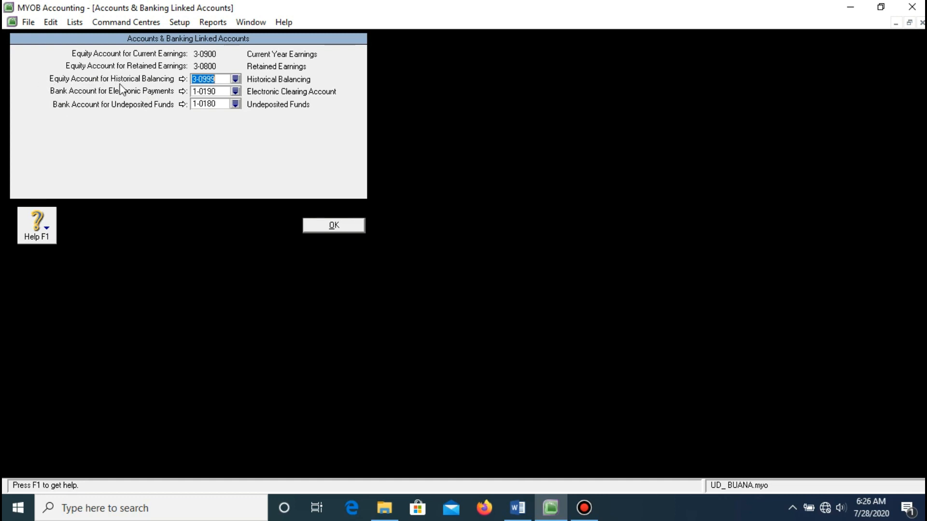
- Check the account choices for historical balancing against the Equity list in Word, and cancel the selection in MYOB Accounting
{"action": "left_click", "coordinate": [235, 79]}
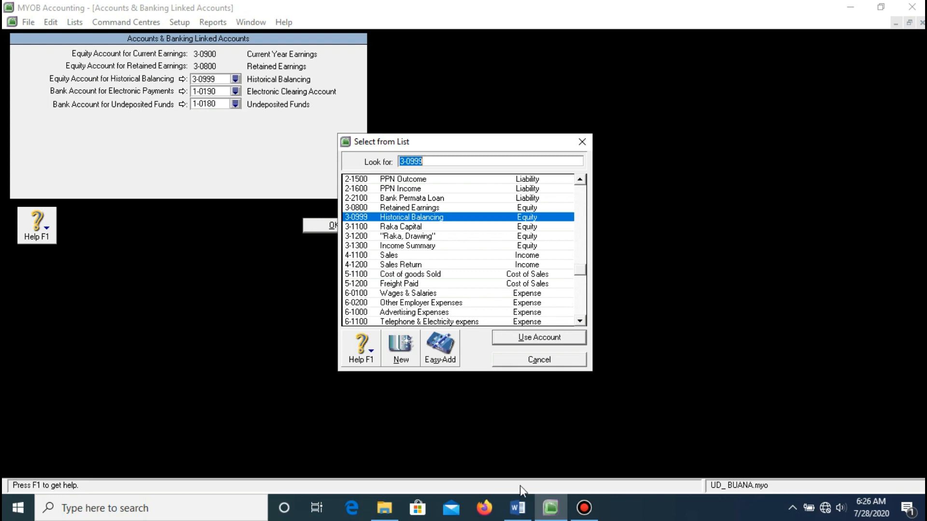
{"action": "left_click", "coordinate": [517, 507]}
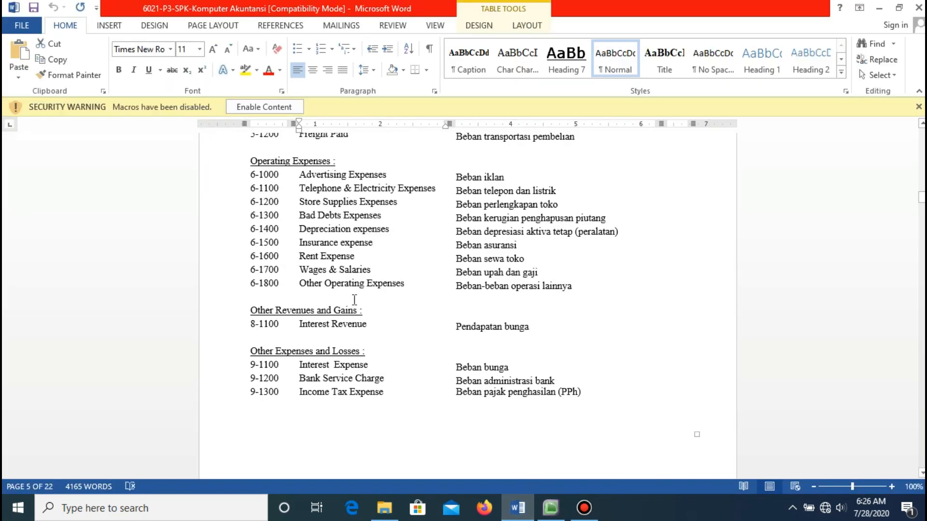
{"action": "scroll", "coordinate": [356, 295], "scroll_direction": "up", "scroll_amount": 10}
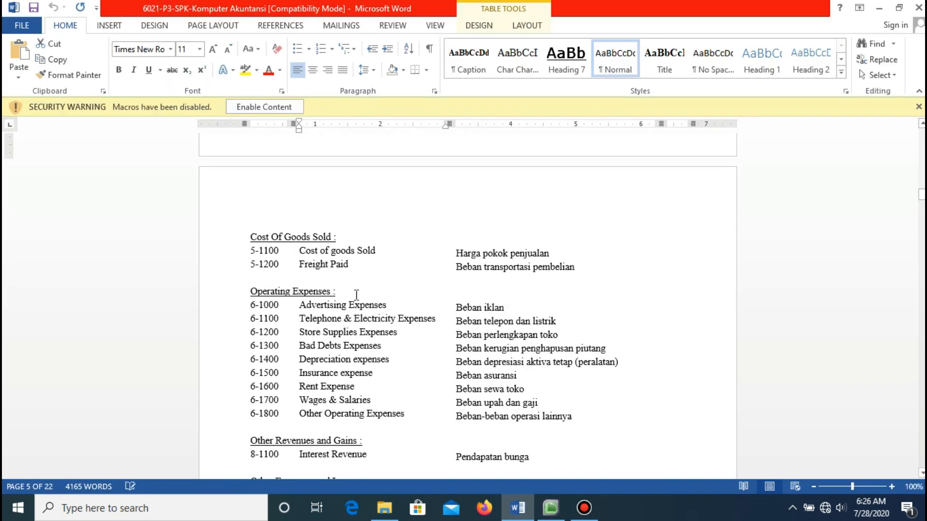
{"action": "scroll", "coordinate": [356, 295], "scroll_direction": "down", "scroll_amount": 4}
{"action": "scroll", "coordinate": [356, 295], "scroll_direction": "down", "scroll_amount": 1}
{"action": "scroll", "coordinate": [356, 295], "scroll_direction": "up", "scroll_amount": 6}
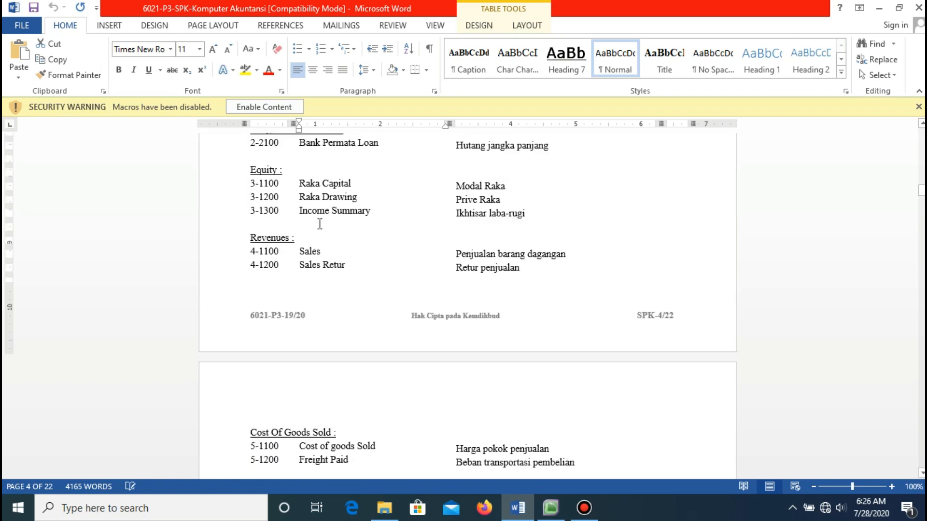
{"action": "left_click", "coordinate": [530, 498]}
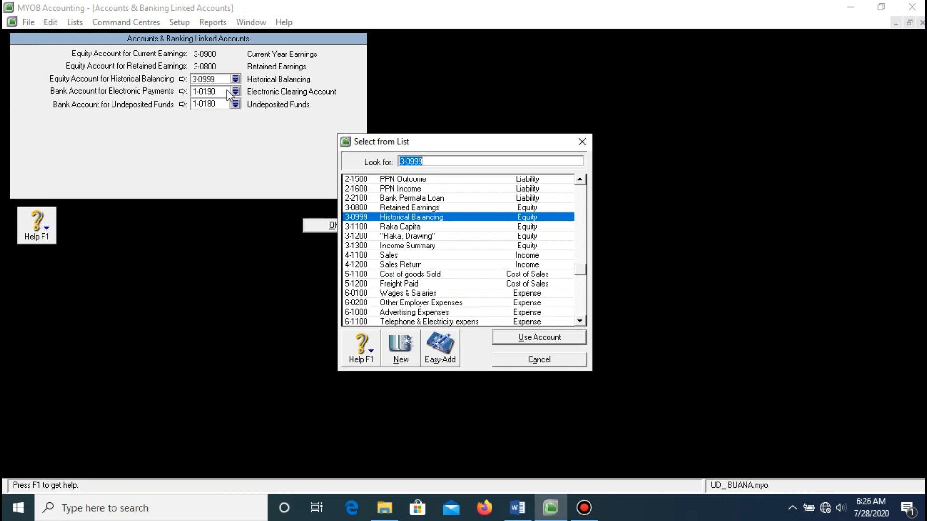
{"action": "left_click", "coordinate": [540, 359]}
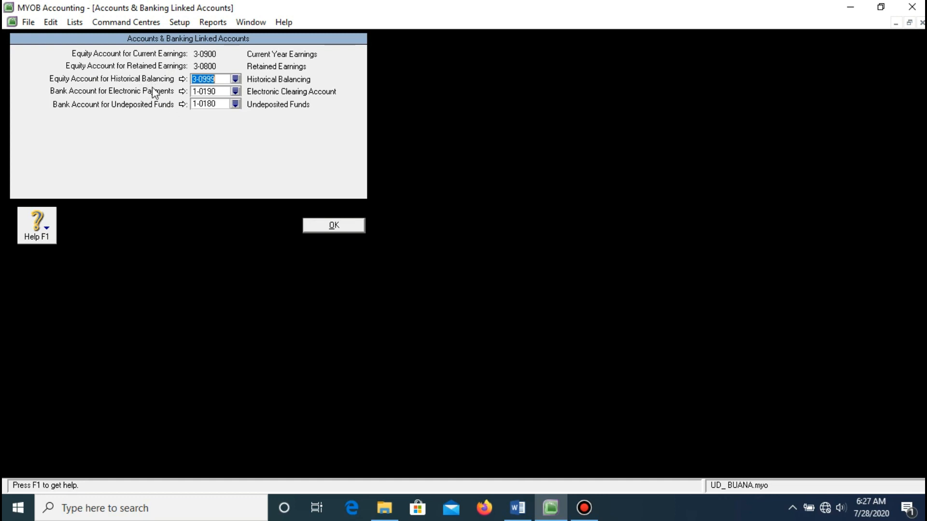
- Check the Current Assets accounts in the DAFTAR AKUN list in Word
{"action": "left_click", "coordinate": [517, 508]}
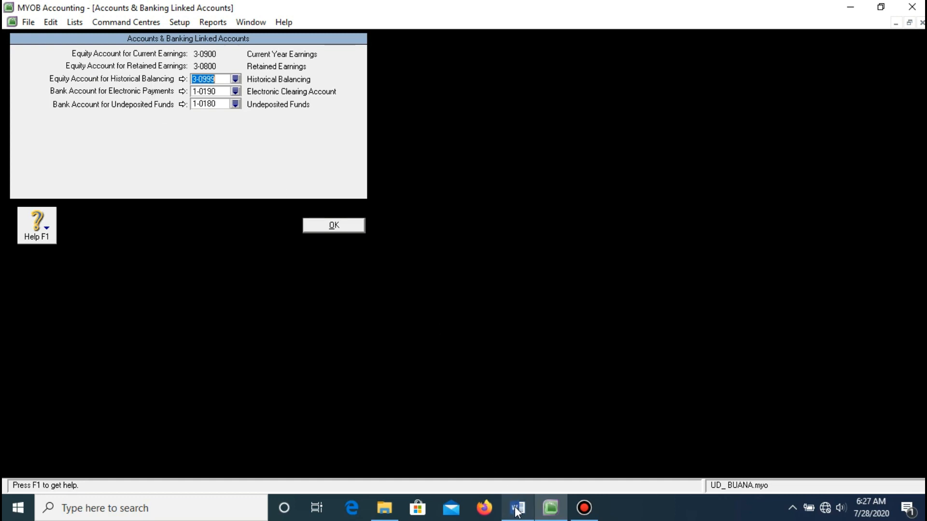
{"action": "scroll", "coordinate": [346, 296], "scroll_direction": "up", "scroll_amount": 6}
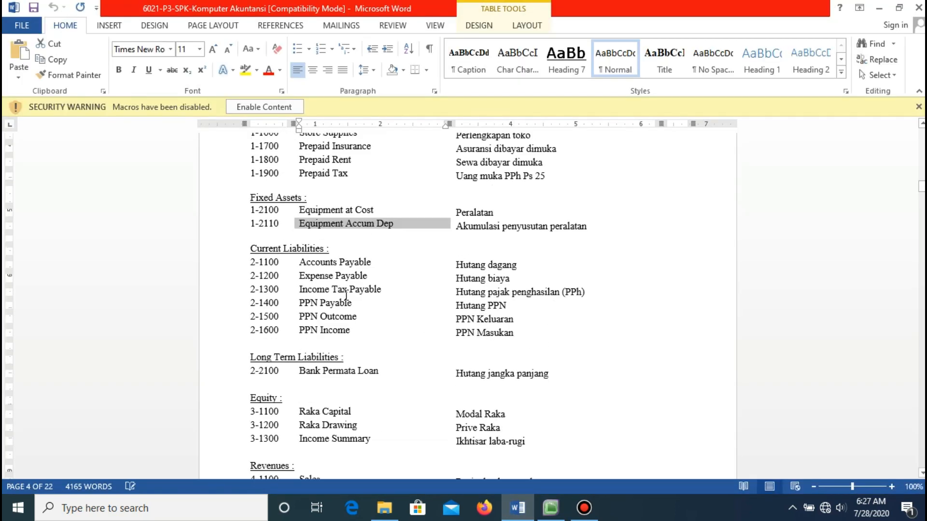
{"action": "scroll", "coordinate": [345, 295], "scroll_direction": "up", "scroll_amount": 6}
{"action": "scroll", "coordinate": [346, 294], "scroll_direction": "down", "scroll_amount": 1}
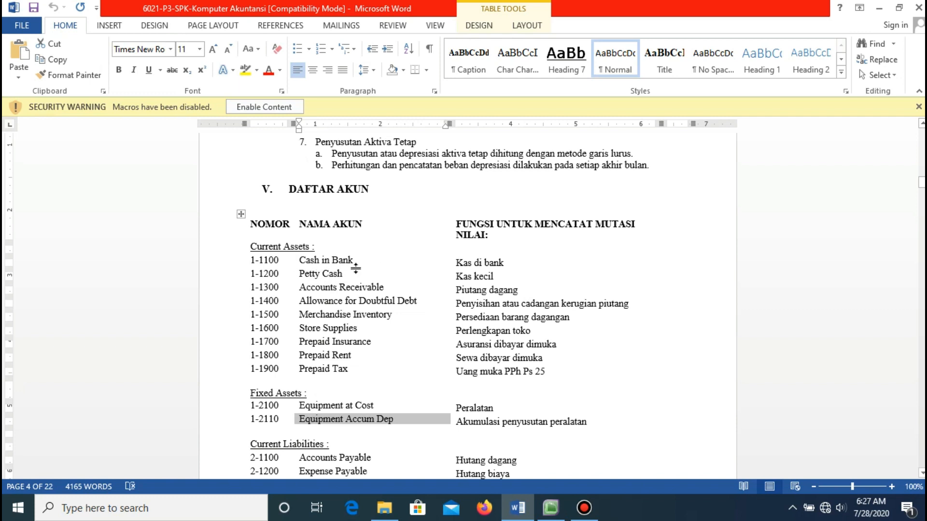
- In MYOB Accounting, set the bank account for electronic payments to 1-1100 Cash in Bank and accept the linked accounts
{"action": "left_click", "coordinate": [550, 508]}
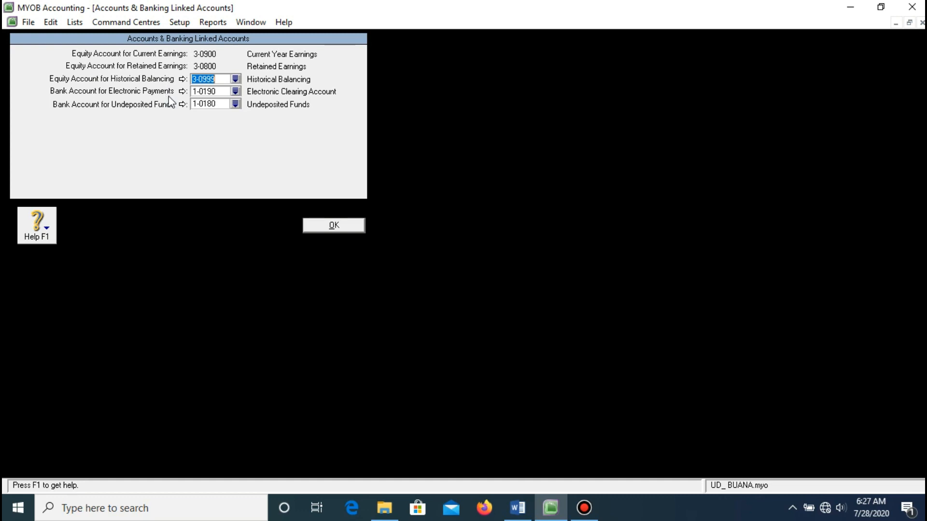
{"action": "left_click", "coordinate": [235, 91]}
{"action": "left_click", "coordinate": [395, 219]}
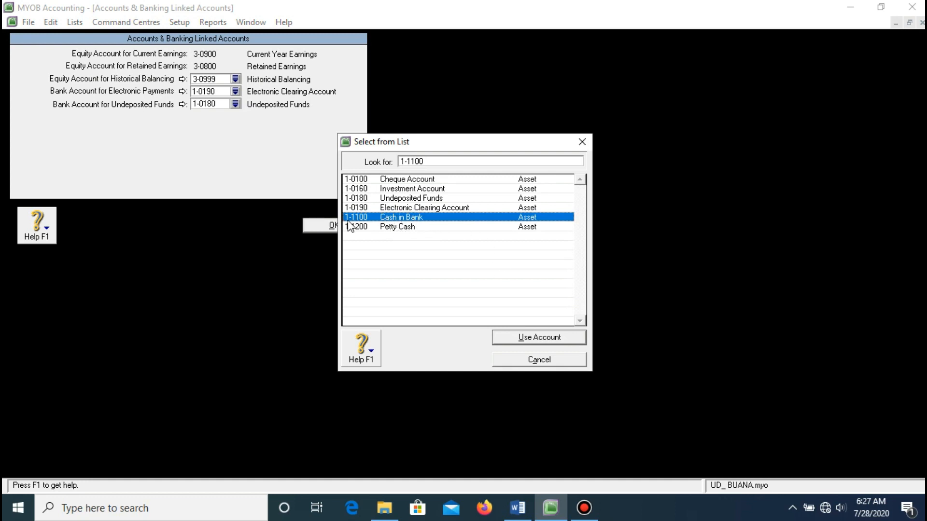
{"action": "left_click", "coordinate": [525, 340]}
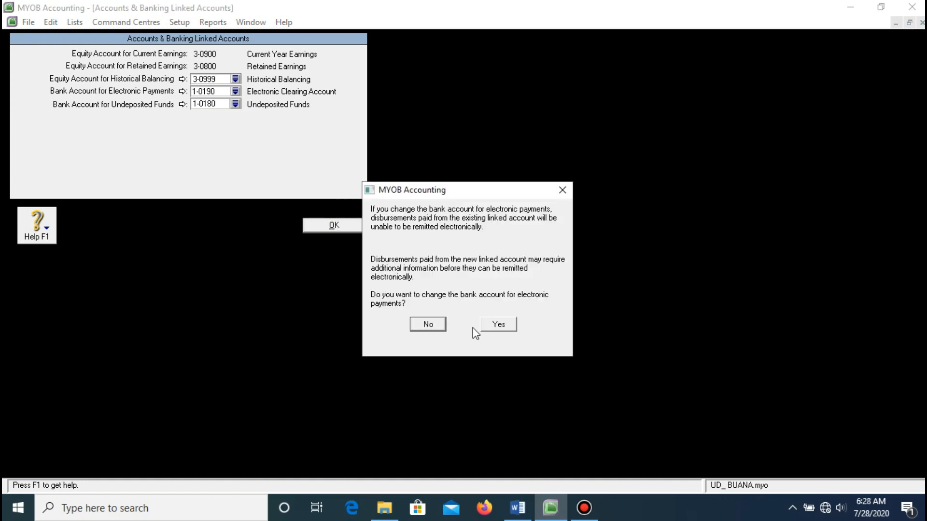
{"action": "left_click", "coordinate": [495, 322]}
{"action": "left_click", "coordinate": [346, 225]}
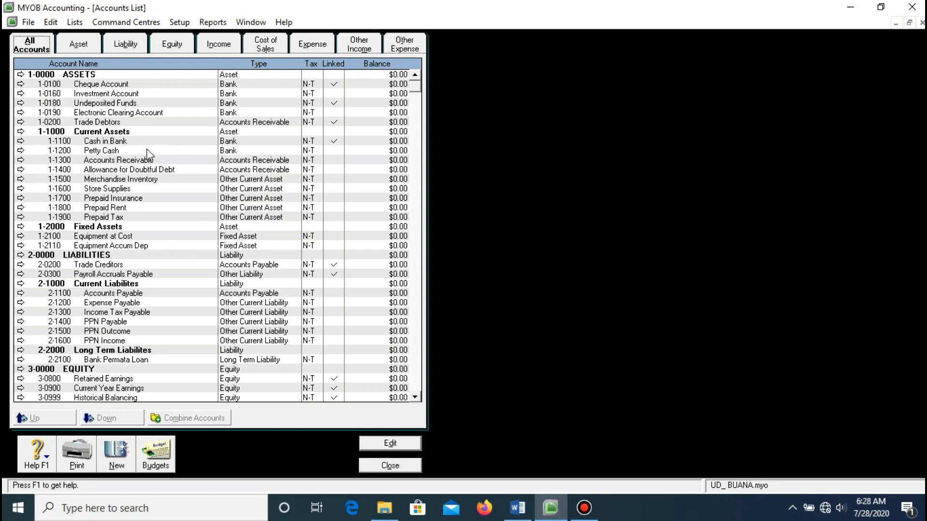
- Reopen the Accounts & Banking linked accounts and set the bank account for undeposited funds to 1-1200 Petty Cash
{"action": "left_click", "coordinate": [187, 23]}
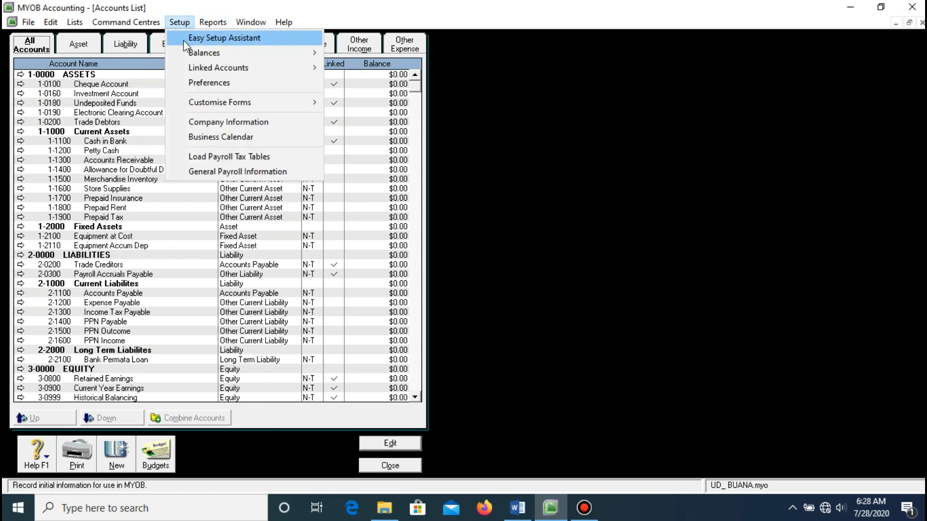
{"action": "mouse_move", "coordinate": [239, 67]}
{"action": "left_click", "coordinate": [349, 66]}
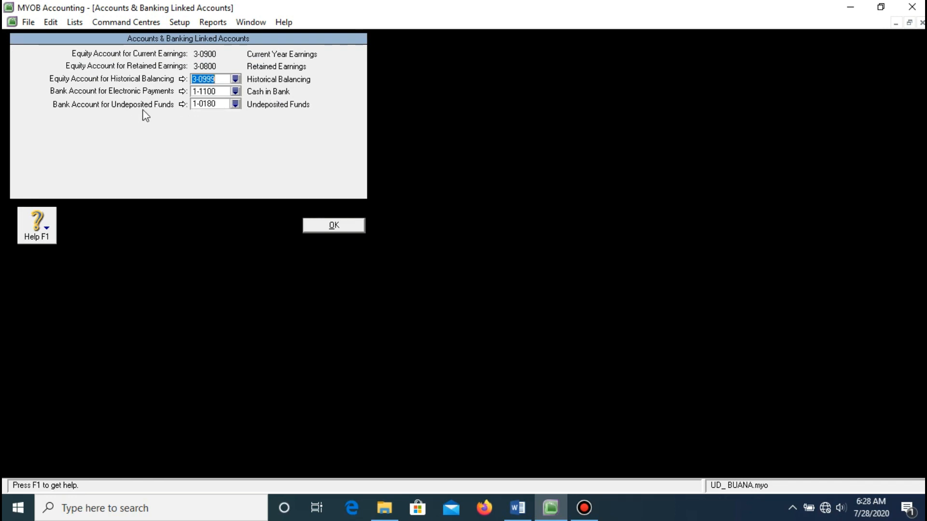
{"action": "left_click", "coordinate": [235, 104]}
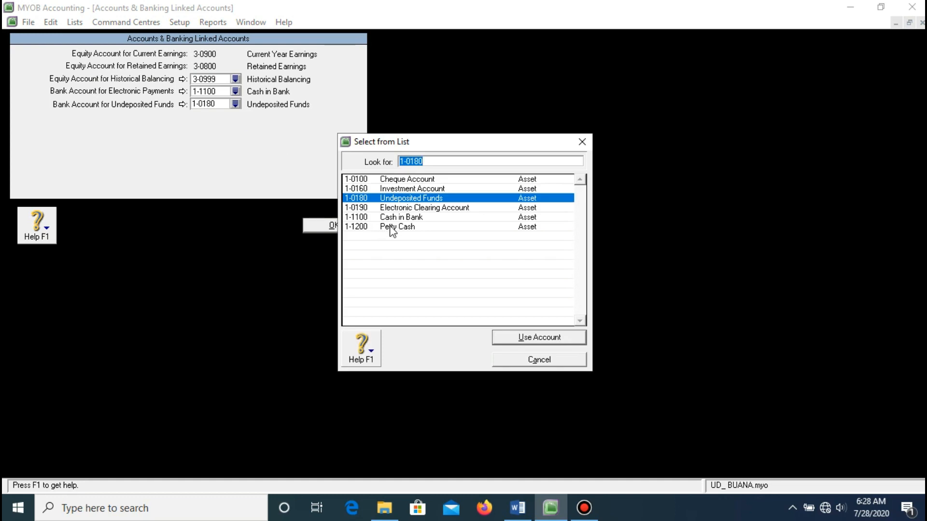
{"action": "left_click", "coordinate": [392, 228]}
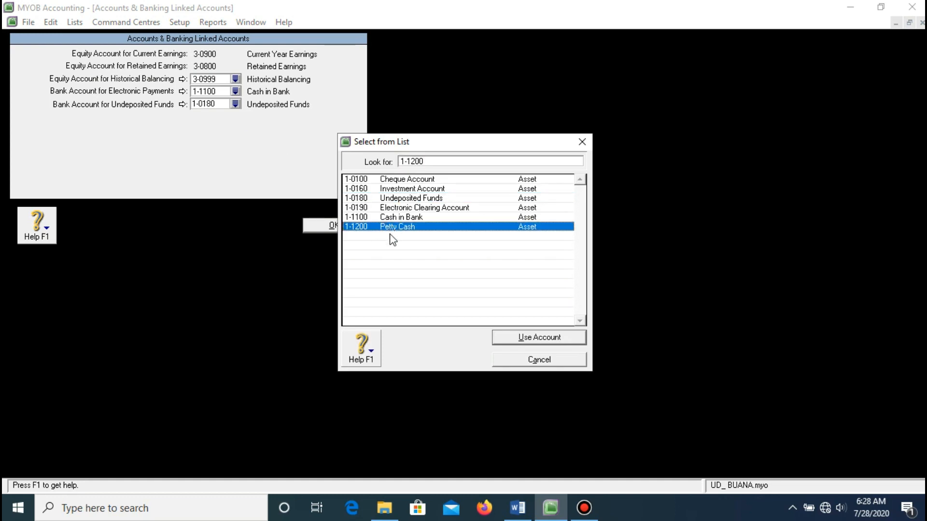
{"action": "left_click", "coordinate": [548, 342]}
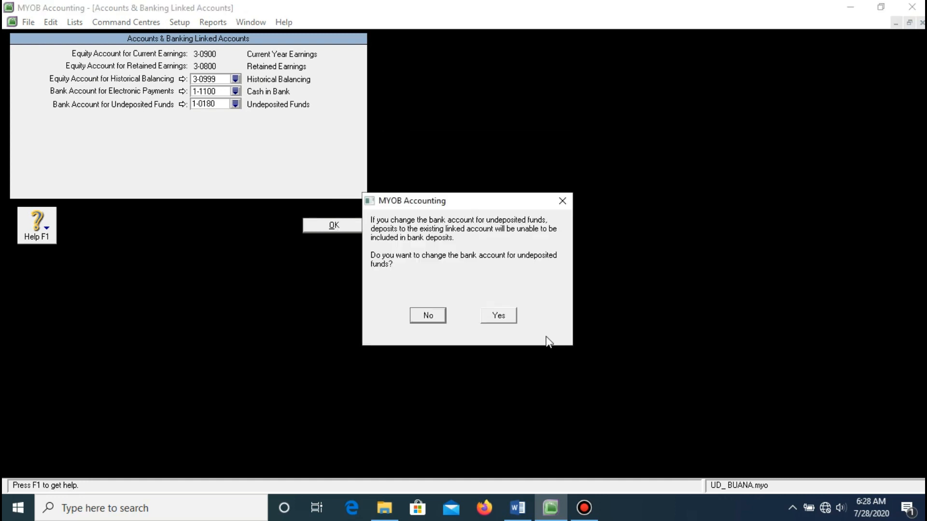
{"action": "left_click", "coordinate": [499, 317]}
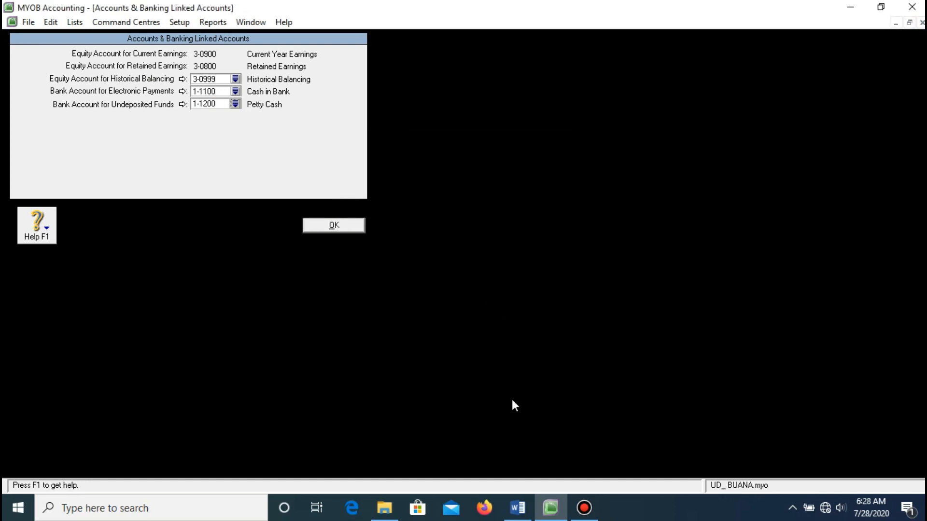
- Check the cash disbursement policy in Word, and accept the Accounts & Banking linked accounts in MYOB Accounting
{"action": "left_click", "coordinate": [517, 507]}
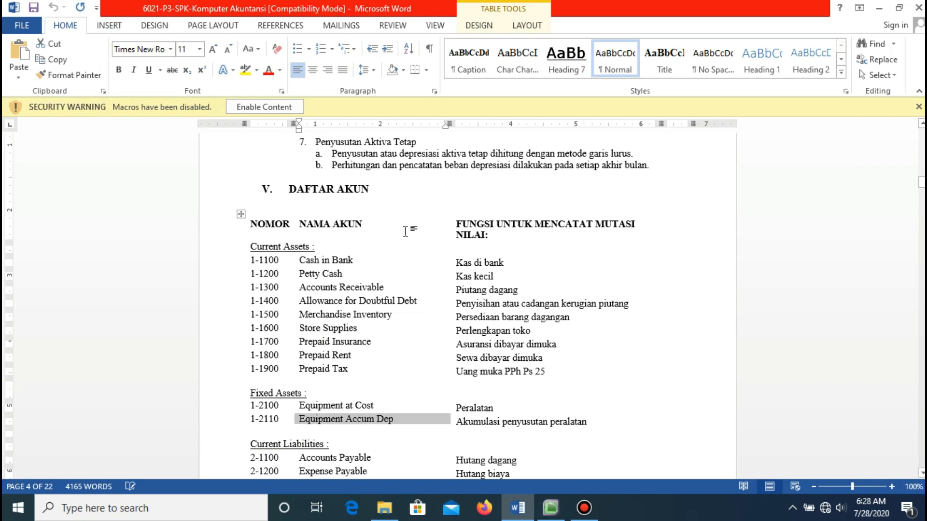
{"action": "scroll", "coordinate": [405, 231], "scroll_direction": "up", "scroll_amount": 20}
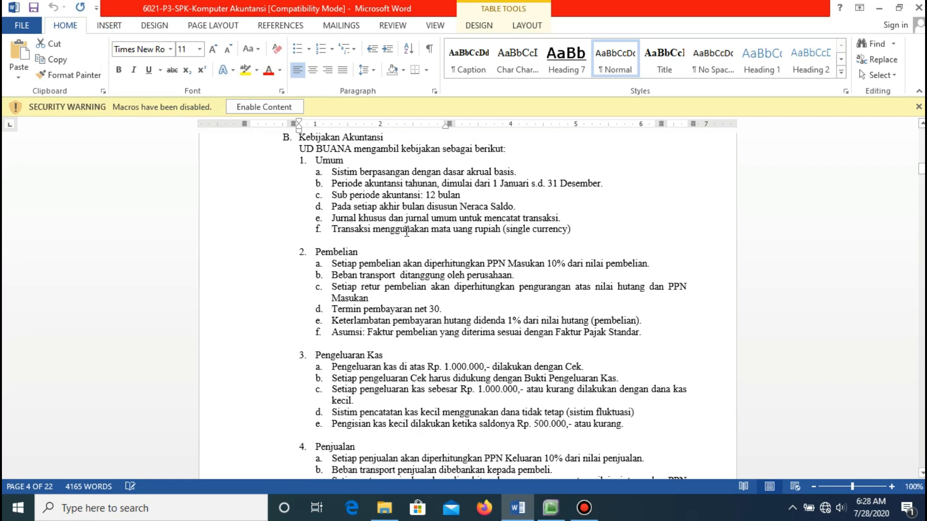
{"action": "scroll", "coordinate": [406, 233], "scroll_direction": "down", "scroll_amount": 3}
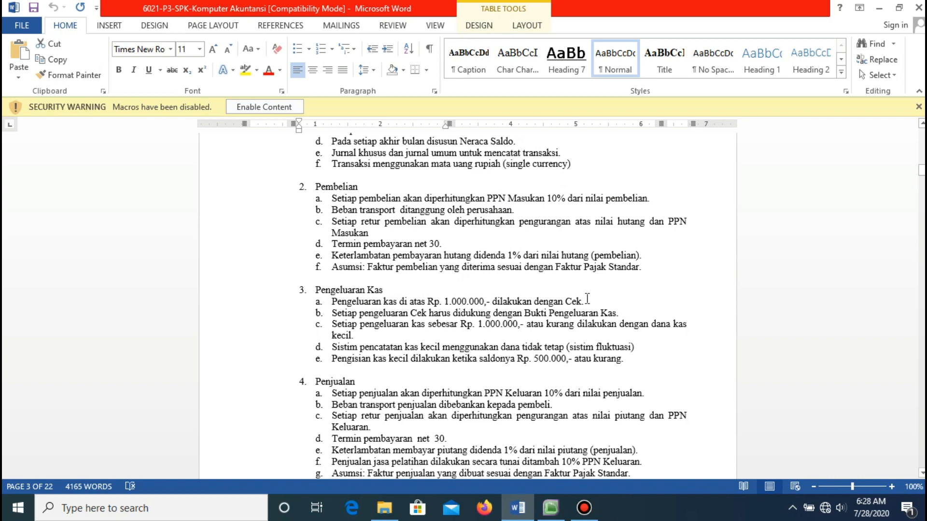
{"action": "scroll", "coordinate": [606, 304], "scroll_direction": "down", "scroll_amount": 2}
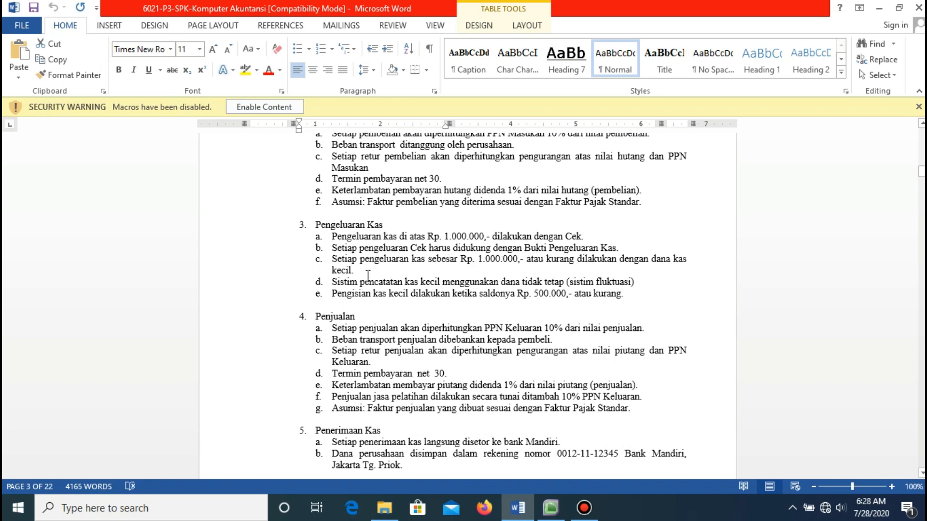
{"action": "left_click", "coordinate": [546, 497]}
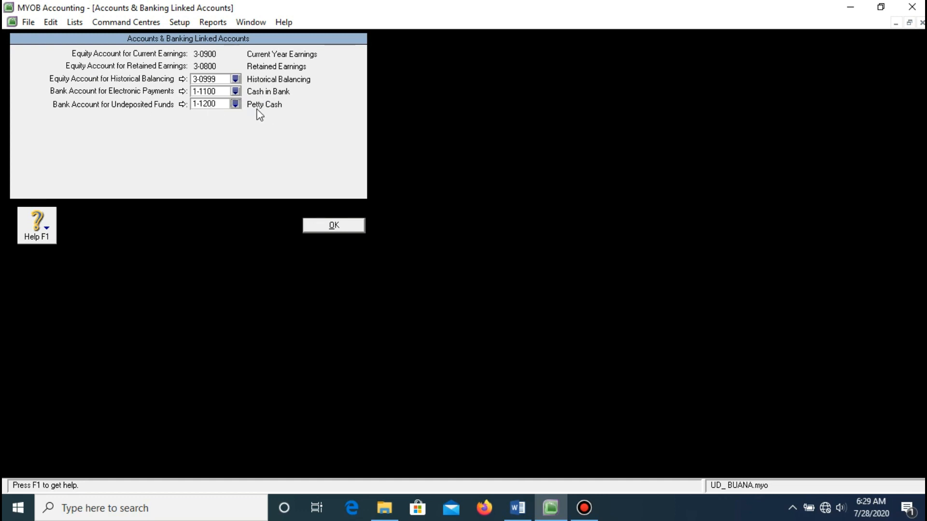
{"action": "left_click", "coordinate": [330, 226]}
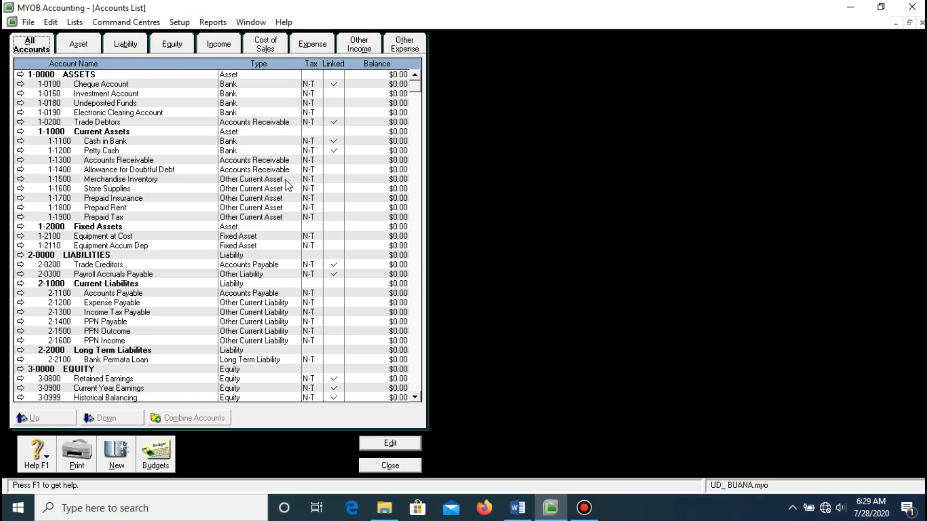
- Open the Sales linked accounts and set the asset account for tracking receivables to 1-1300 Accounts Receivable
{"action": "left_click", "coordinate": [187, 27]}
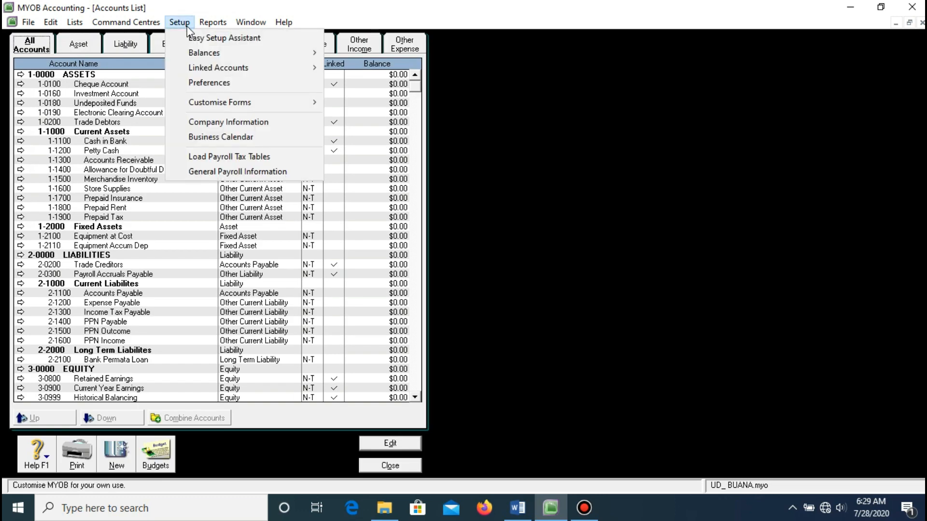
{"action": "mouse_move", "coordinate": [290, 72]}
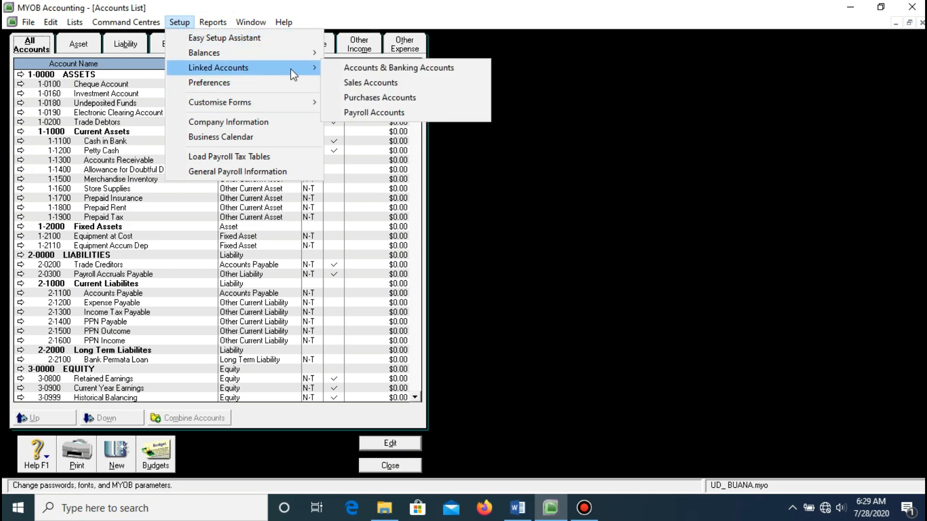
{"action": "left_click", "coordinate": [355, 82]}
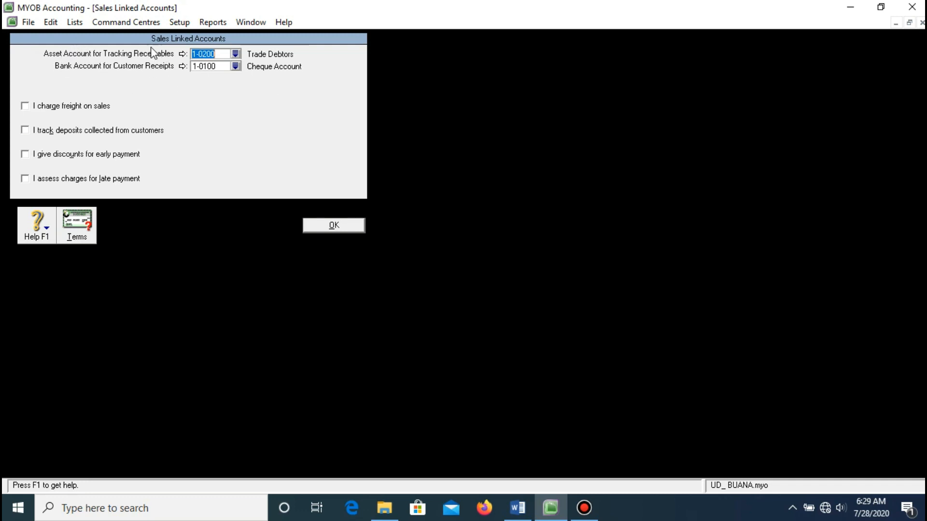
{"action": "left_click", "coordinate": [235, 54]}
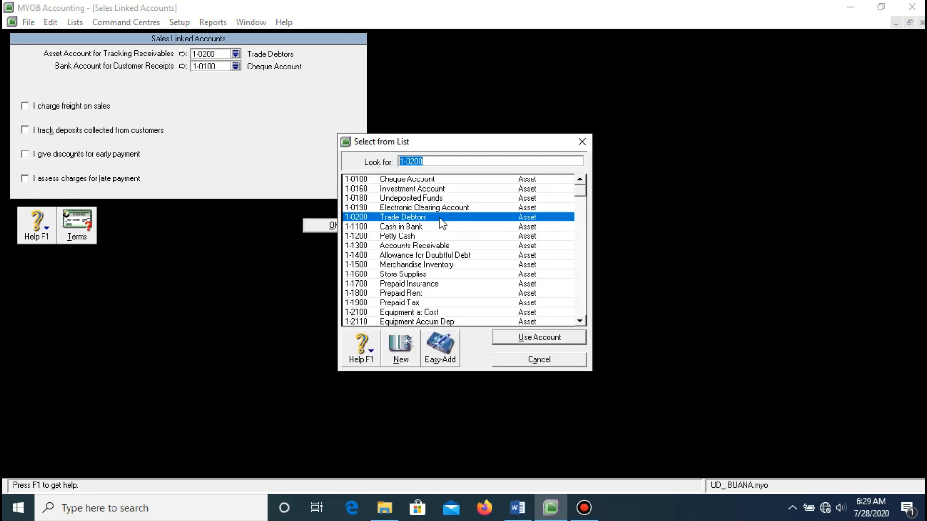
{"action": "left_click", "coordinate": [440, 245]}
{"action": "left_click", "coordinate": [538, 338]}
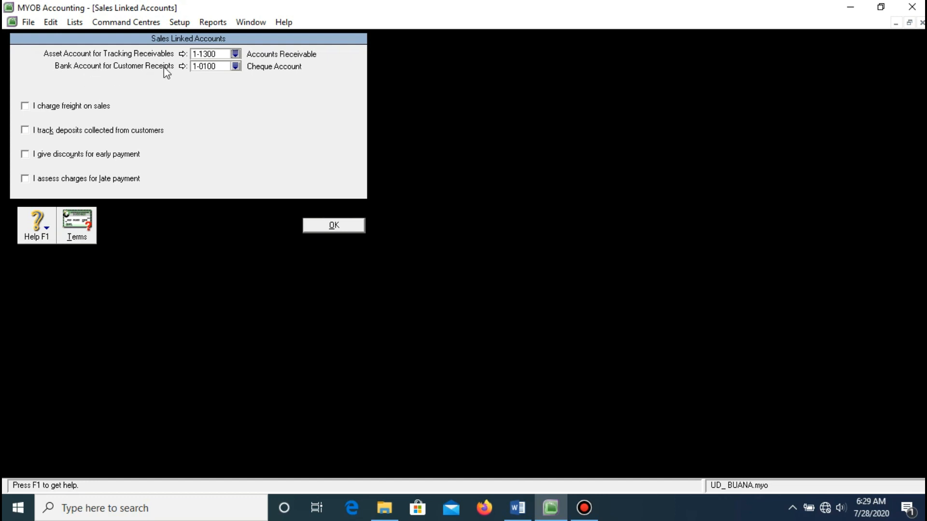
- Set the bank account for customer receipts to 1-1100 Cash in Bank
{"action": "left_click", "coordinate": [239, 68]}
{"action": "left_click", "coordinate": [410, 221]}
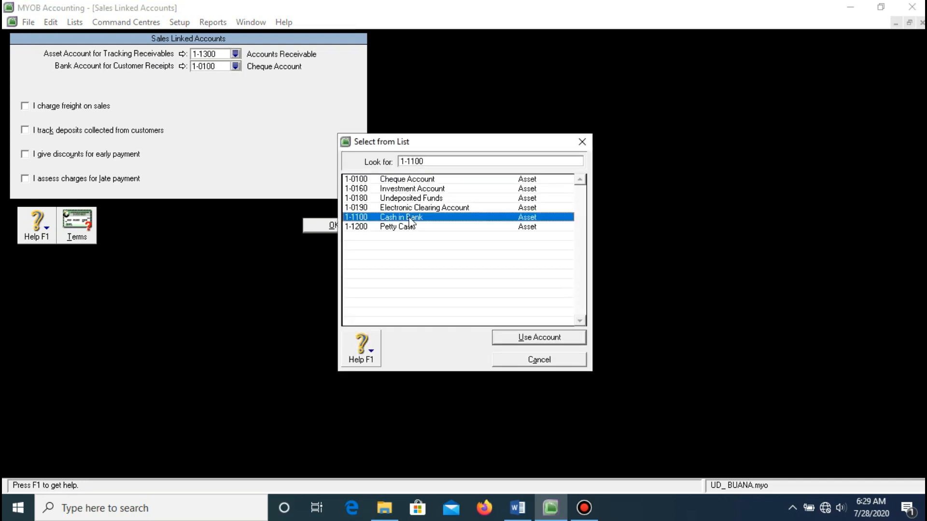
{"action": "left_click", "coordinate": [525, 338]}
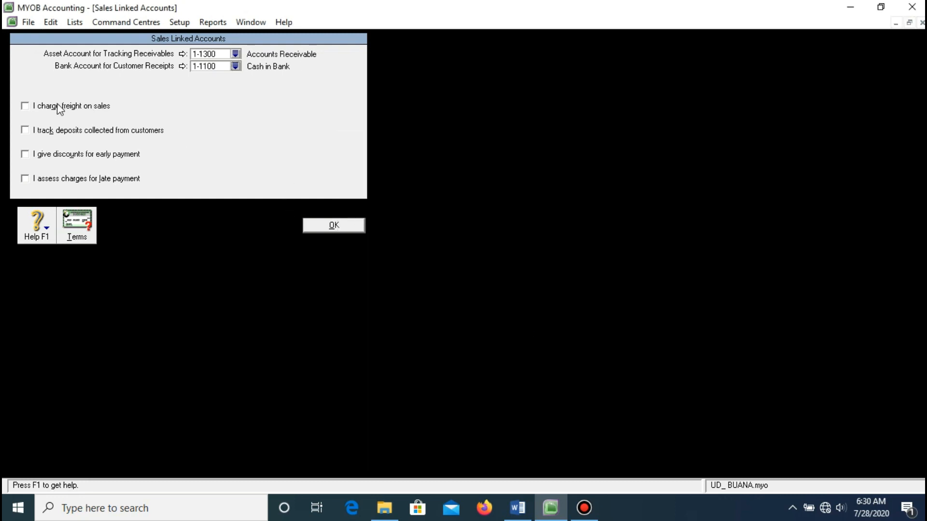
- Enable freight charges on sales, discounts for early payment and charges for late payment, leaving customer deposit tracking off
{"action": "left_click", "coordinate": [30, 108]}
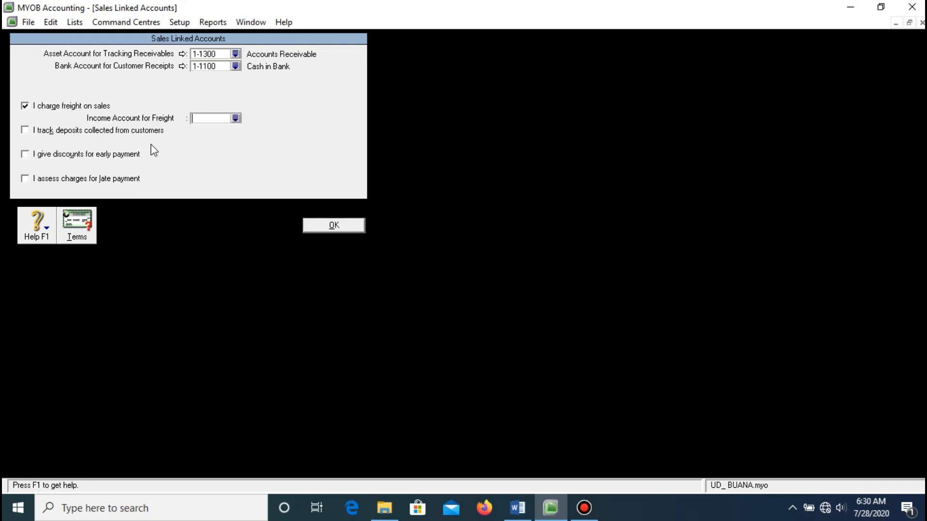
{"action": "left_click", "coordinate": [49, 132]}
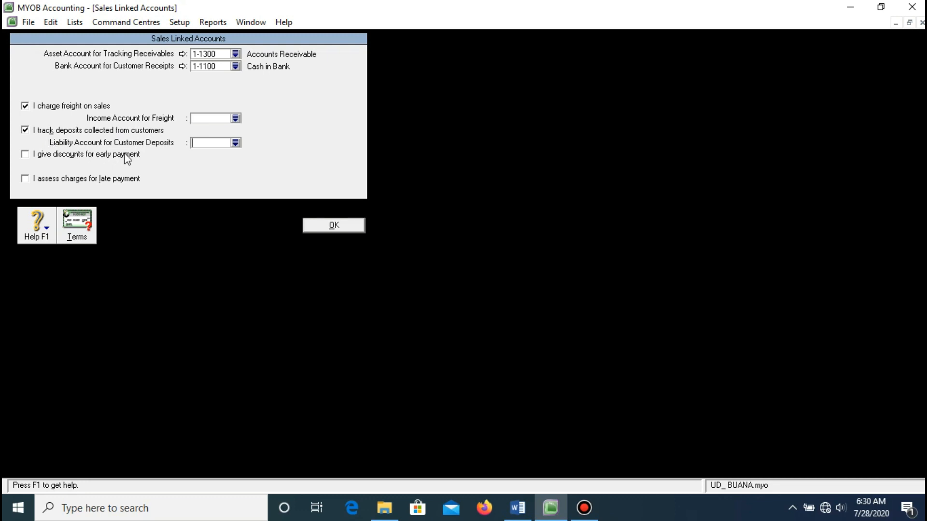
{"action": "left_click", "coordinate": [48, 131]}
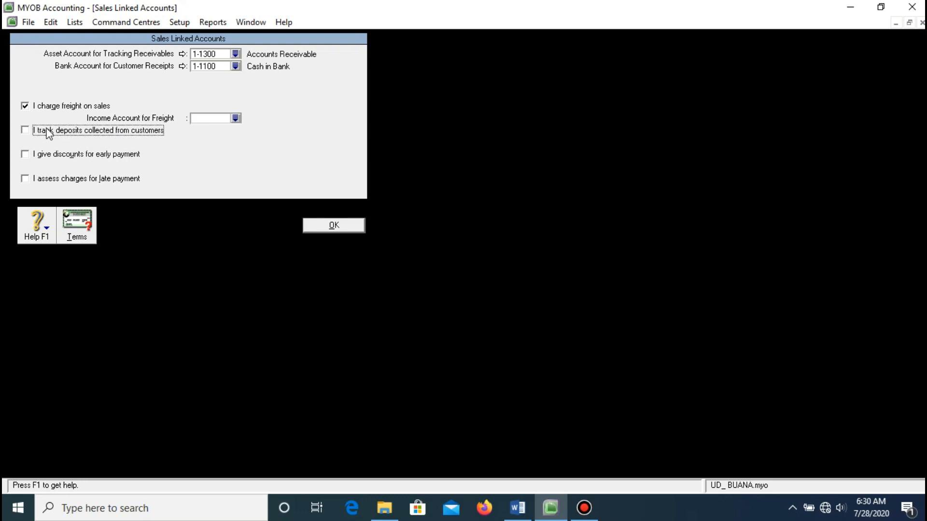
{"action": "left_click", "coordinate": [90, 155]}
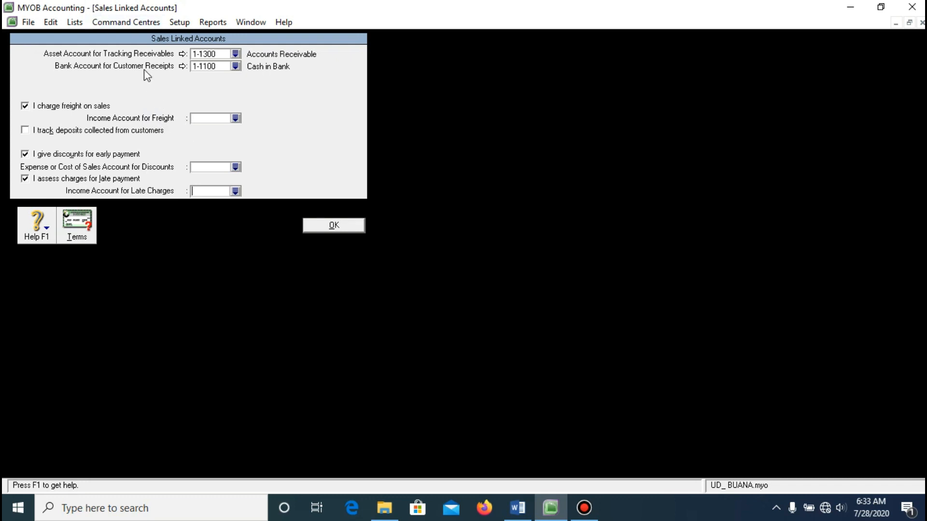
{"action": "left_click", "coordinate": [236, 118]}
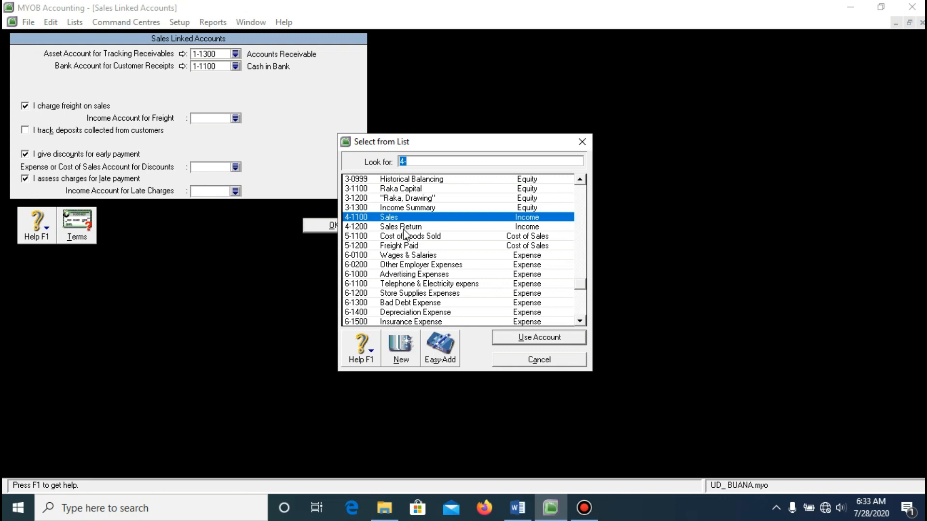
{"action": "left_click", "coordinate": [403, 229]}
{"action": "left_click", "coordinate": [399, 219]}
{"action": "left_click", "coordinate": [398, 226]}
{"action": "left_click", "coordinate": [396, 217]}
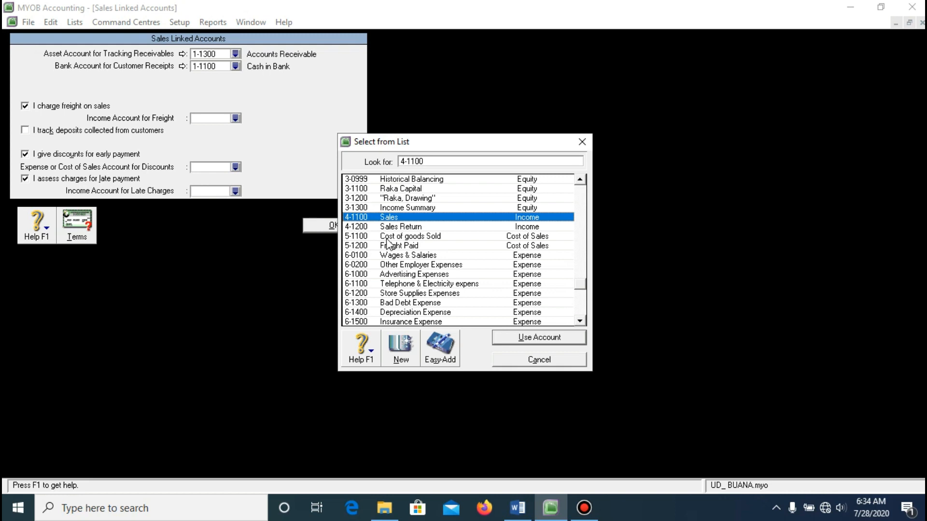
{"action": "left_click", "coordinate": [400, 349]}
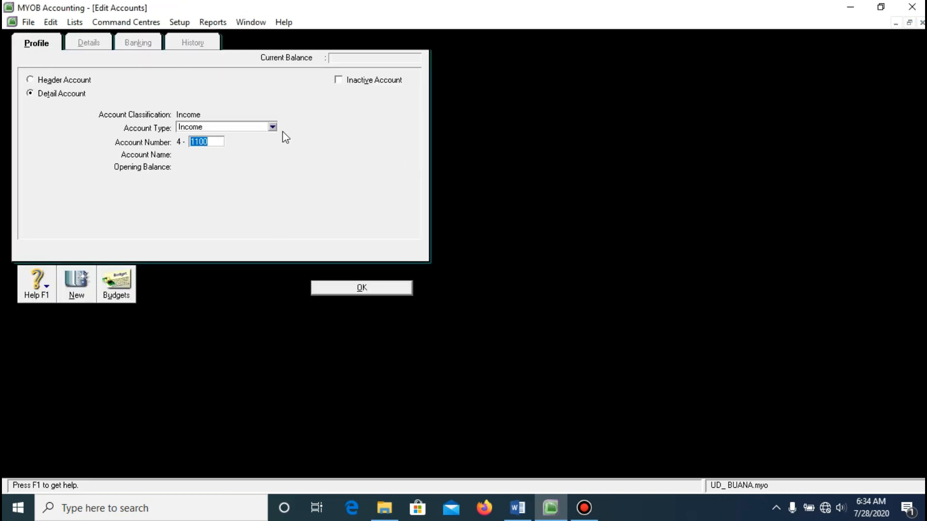
{"action": "left_click", "coordinate": [272, 127]}
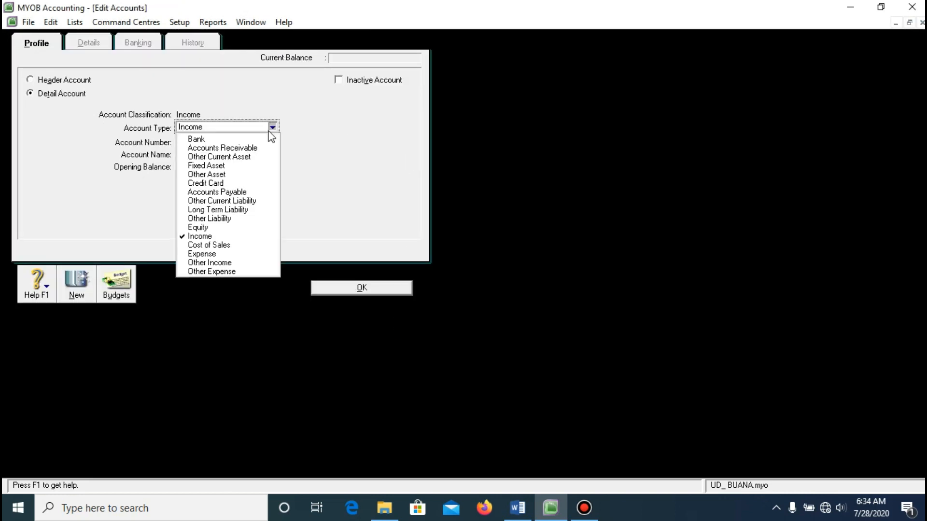
{"action": "left_click", "coordinate": [236, 236]}
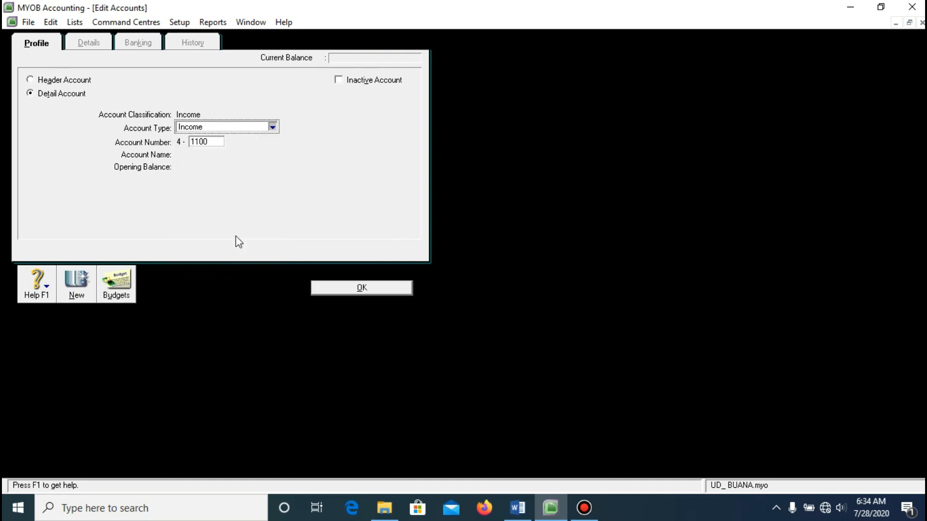
{"action": "left_click", "coordinate": [357, 286]}
{"action": "left_click", "coordinate": [479, 295]}
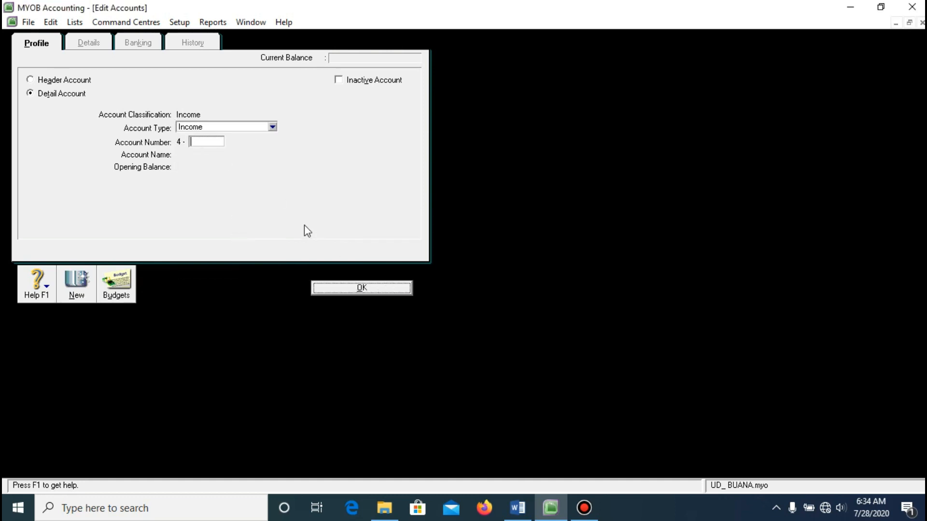
{"action": "left_click", "coordinate": [378, 289]}
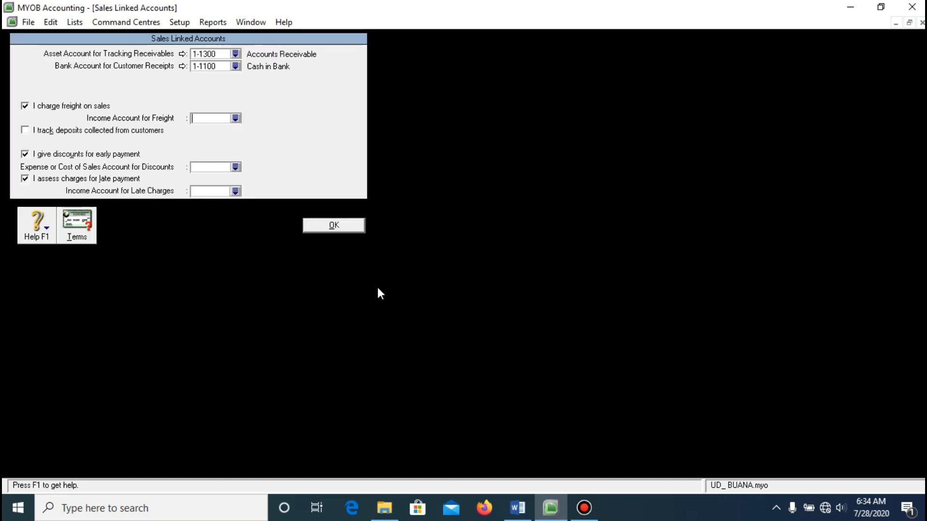
- Create a new income detail account numbered 4-1300 and named "freight collected" from the account selection for freight income
{"action": "left_click", "coordinate": [236, 121]}
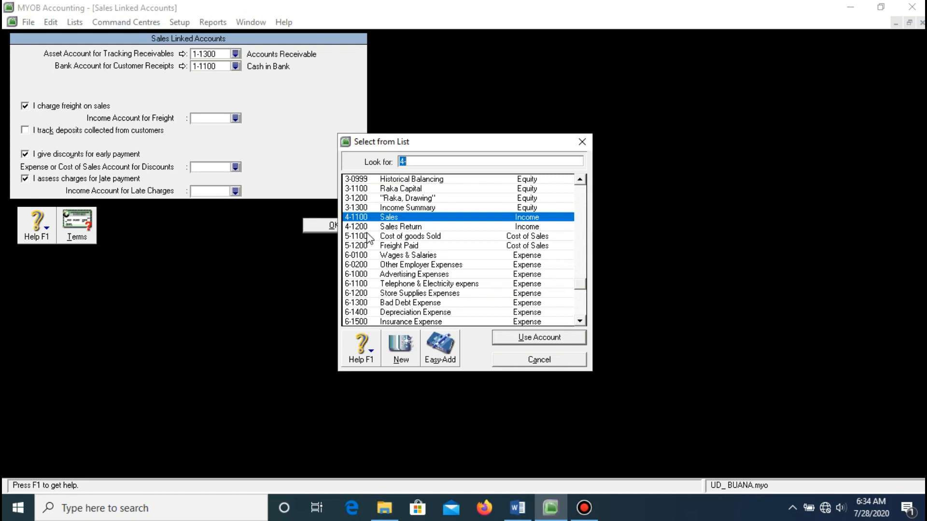
{"action": "left_click", "coordinate": [402, 355]}
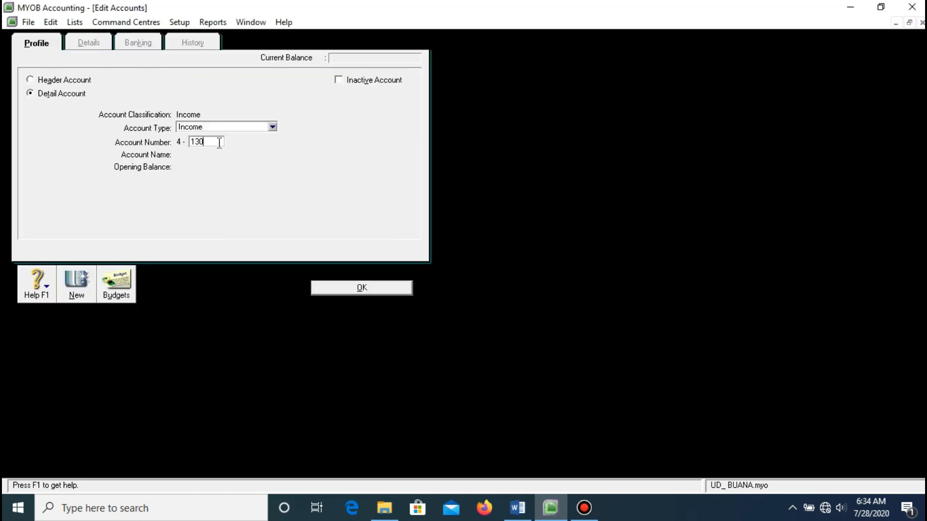
{"action": "type", "text": "1300"}
{"action": "key", "text": "Tab"}
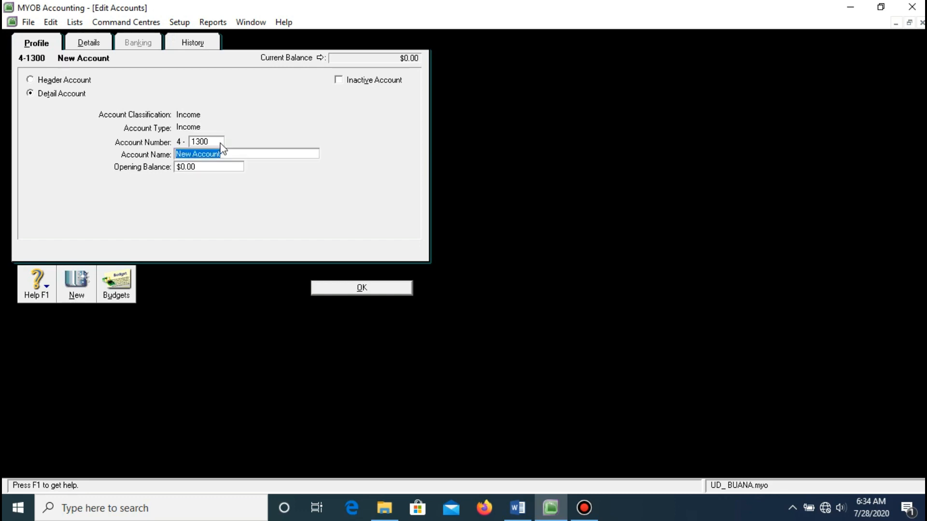
{"action": "type", "text": "fre"}
{"action": "type", "text": "ight collected"}
{"action": "left_click", "coordinate": [381, 291]}
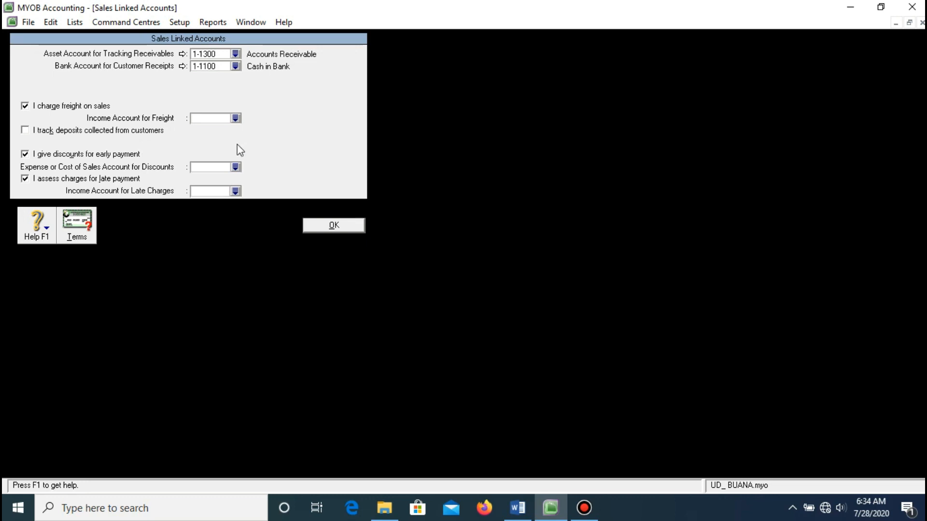
- Set the income account for freight to 4-1300 freight collected
{"action": "left_click", "coordinate": [235, 118]}
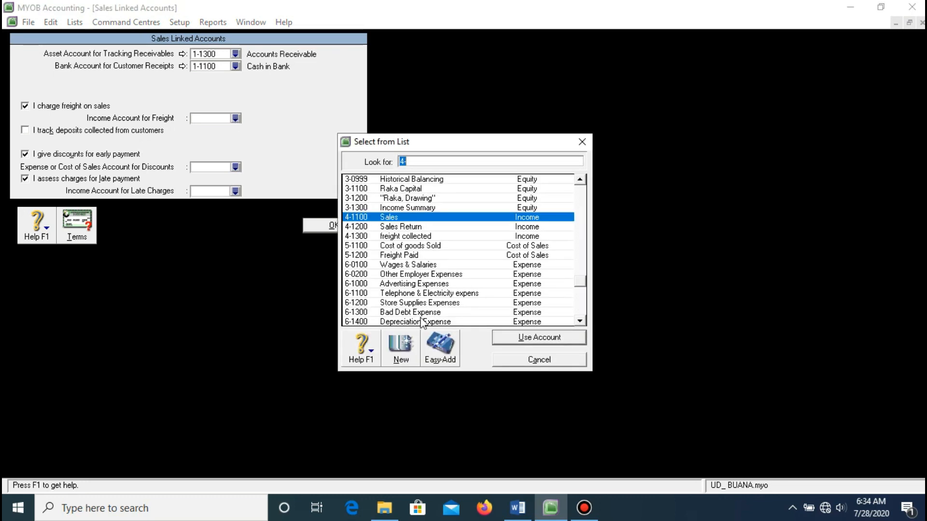
{"action": "left_click", "coordinate": [410, 237]}
{"action": "left_click", "coordinate": [526, 338]}
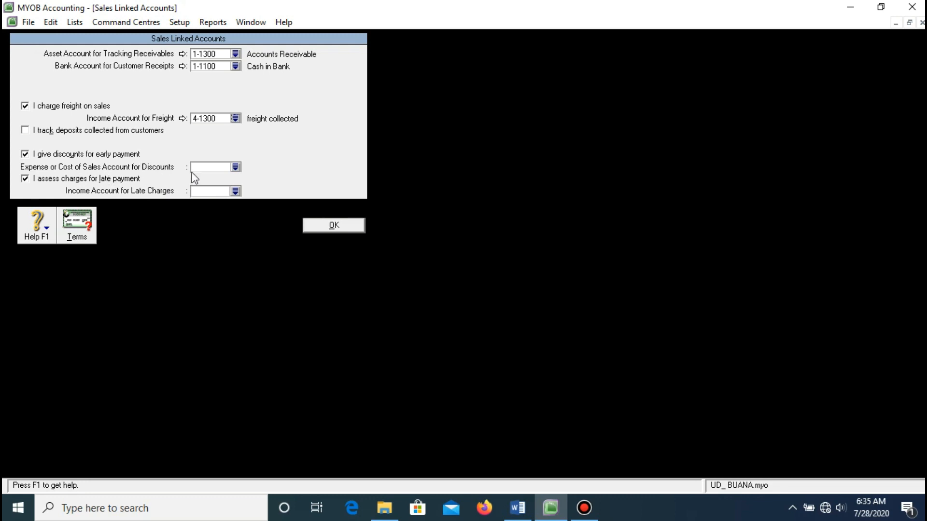
- Create a new income detail account numbered 4-1400 and named "sales discount" from the account selection for discounts
{"action": "left_click", "coordinate": [237, 167]}
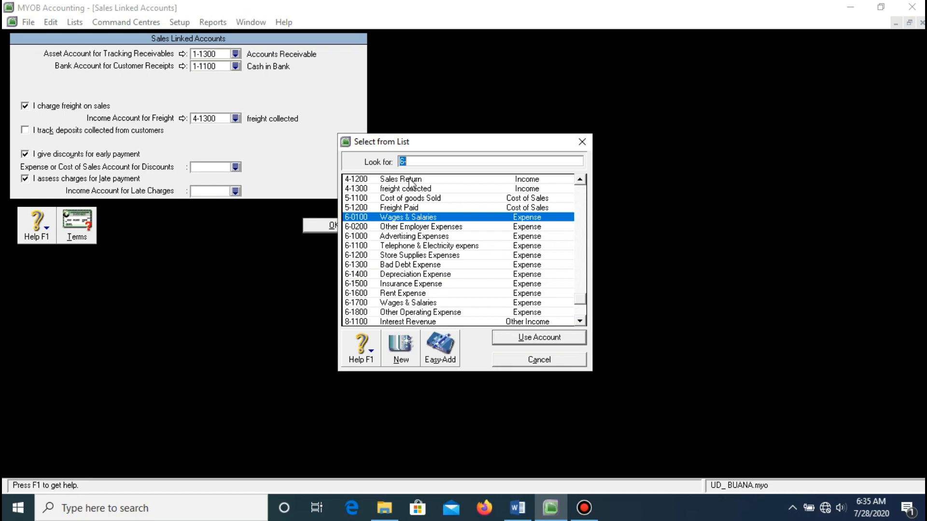
{"action": "scroll", "coordinate": [414, 193], "scroll_direction": "up", "scroll_amount": 1}
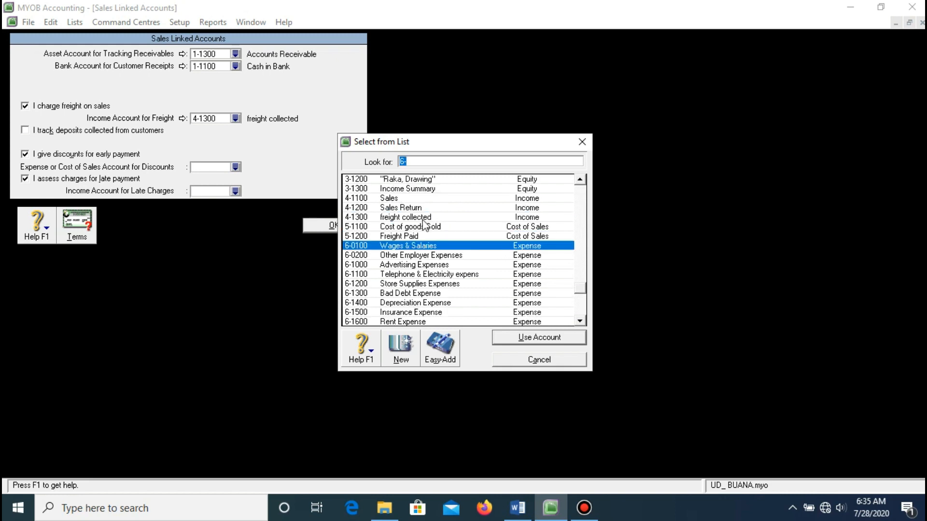
{"action": "left_click", "coordinate": [404, 199]}
{"action": "left_click", "coordinate": [405, 207]}
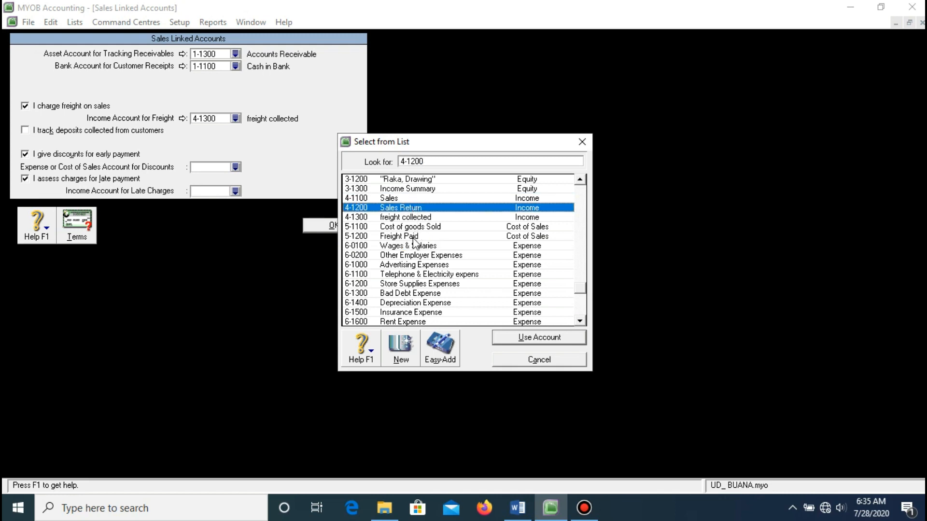
{"action": "left_click", "coordinate": [400, 355]}
{"action": "type", "text": "1400"}
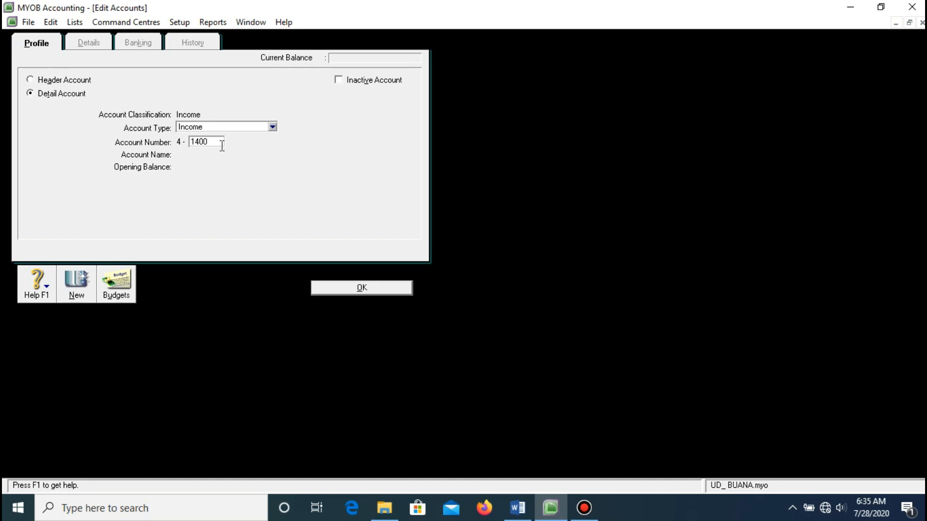
{"action": "key", "text": "Tab"}
{"action": "type", "text": "sa"}
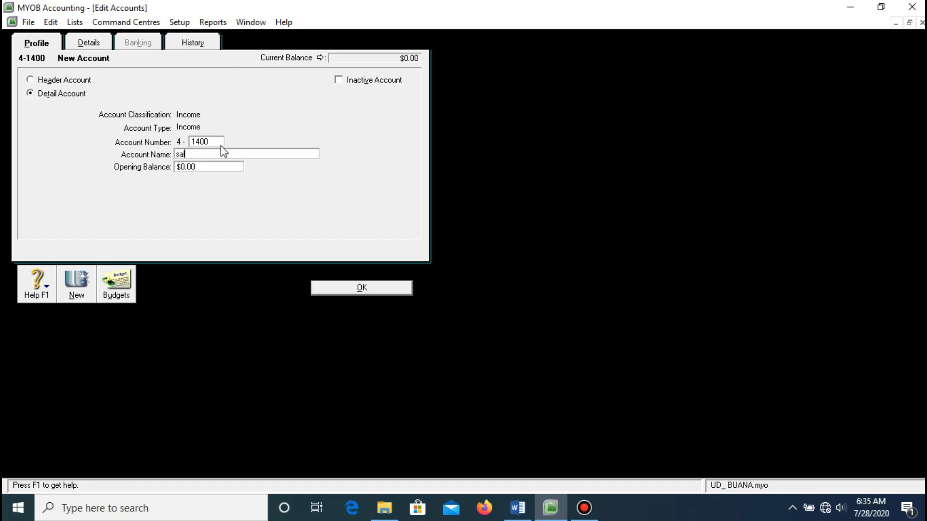
{"action": "type", "text": "les discount"}
{"action": "left_click", "coordinate": [369, 292]}
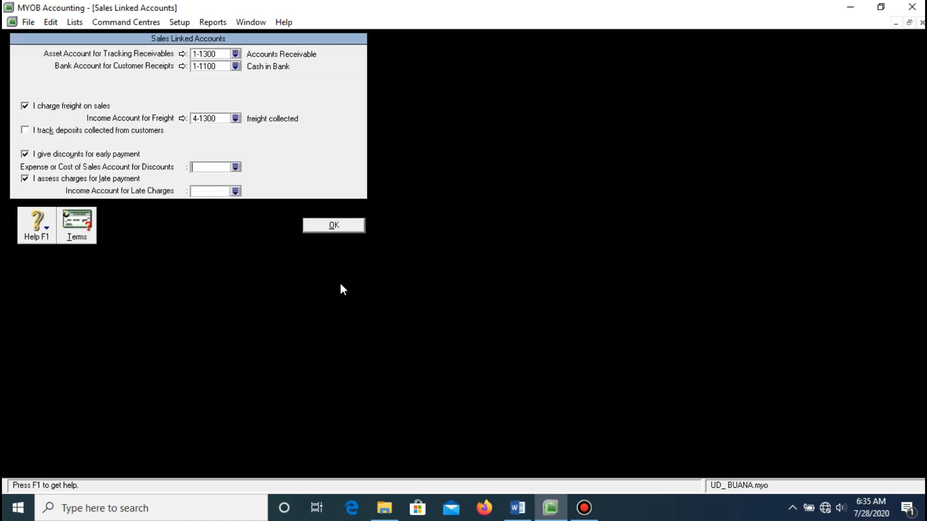
- Set the expense or cost of sales account for discounts to 4-1400 sales discount, accepting the income-type account
{"action": "left_click", "coordinate": [236, 167]}
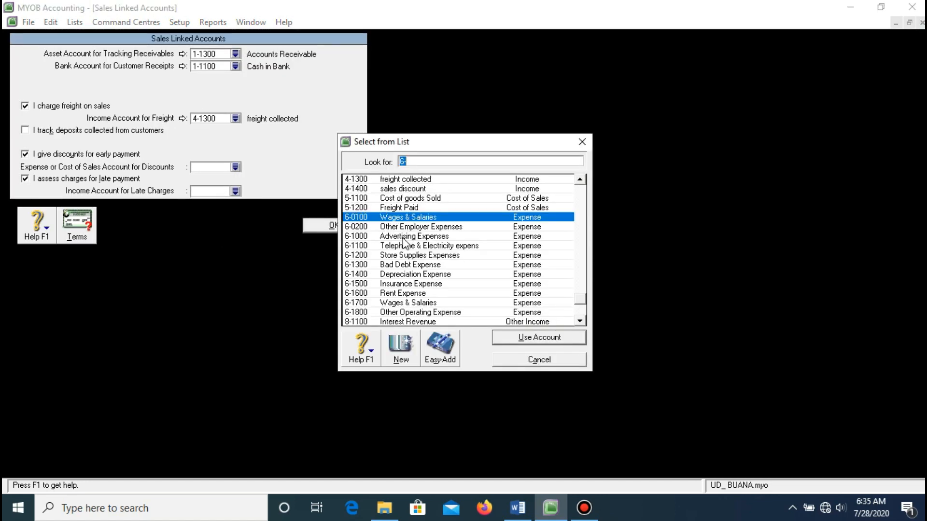
{"action": "left_click", "coordinate": [402, 189]}
{"action": "left_click", "coordinate": [555, 337]}
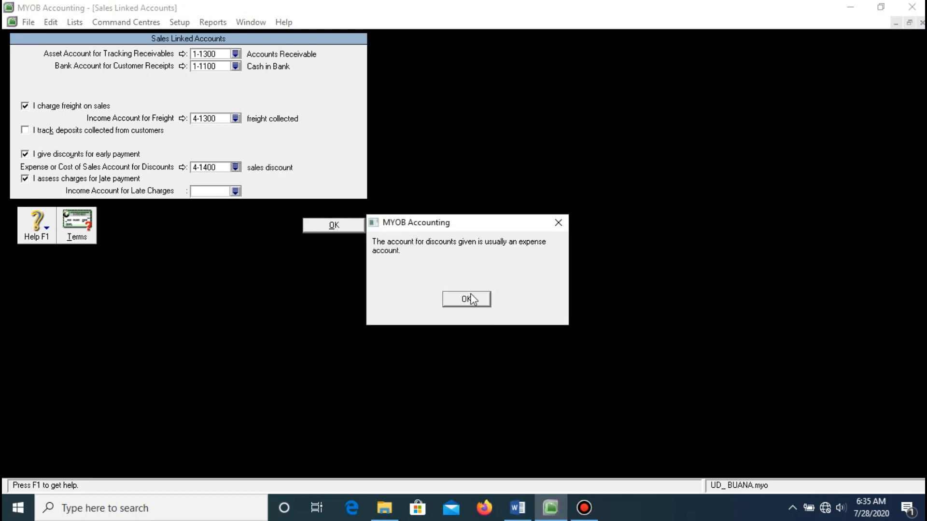
{"action": "left_click", "coordinate": [465, 300]}
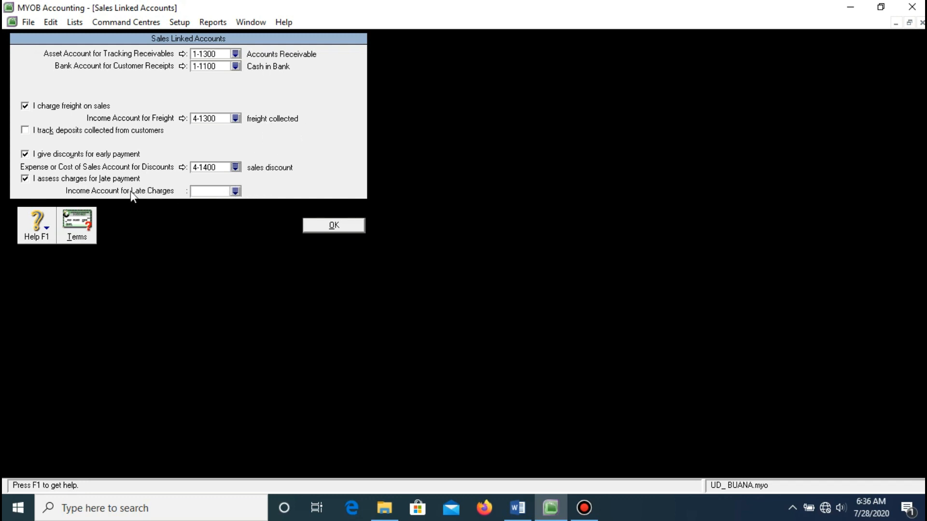
- Create a new income detail account numbered 4-1500 and named "late fee collected" from the account selection for late charges
{"action": "left_click", "coordinate": [235, 191]}
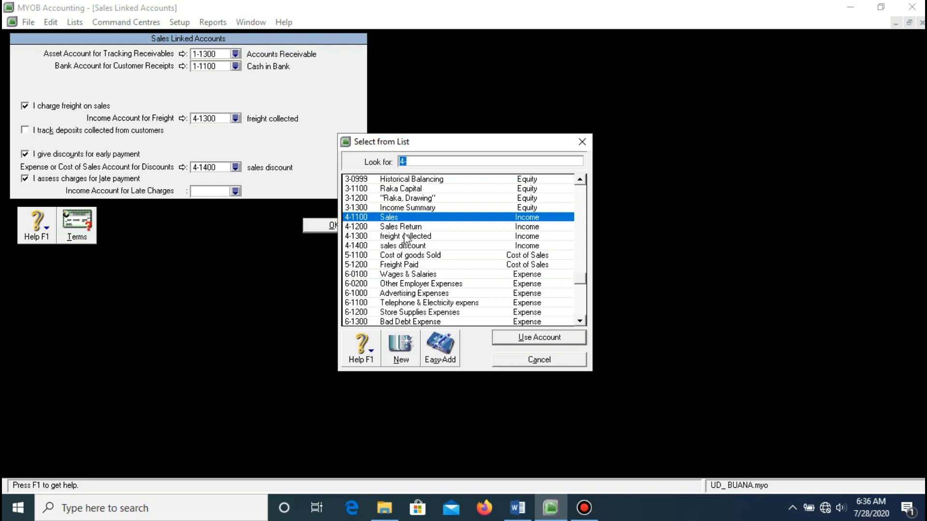
{"action": "left_click", "coordinate": [401, 347]}
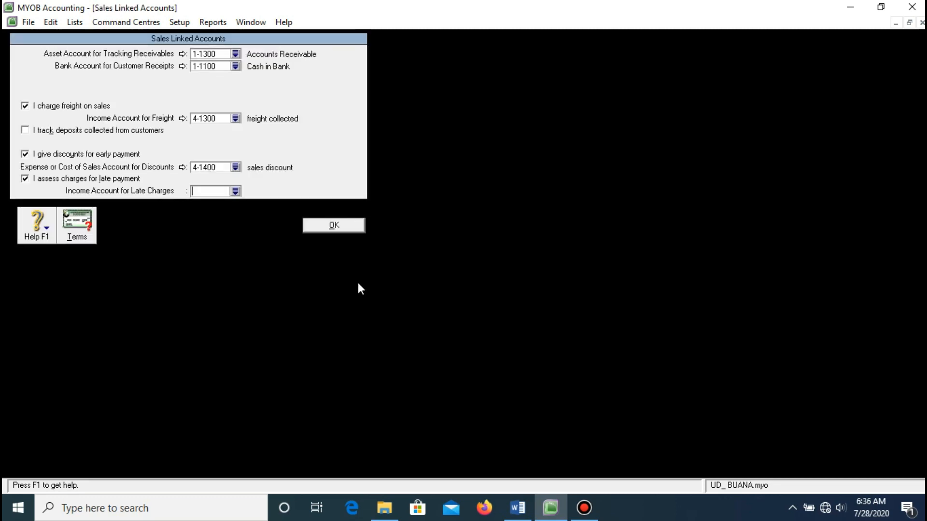
{"action": "left_click", "coordinate": [236, 191]}
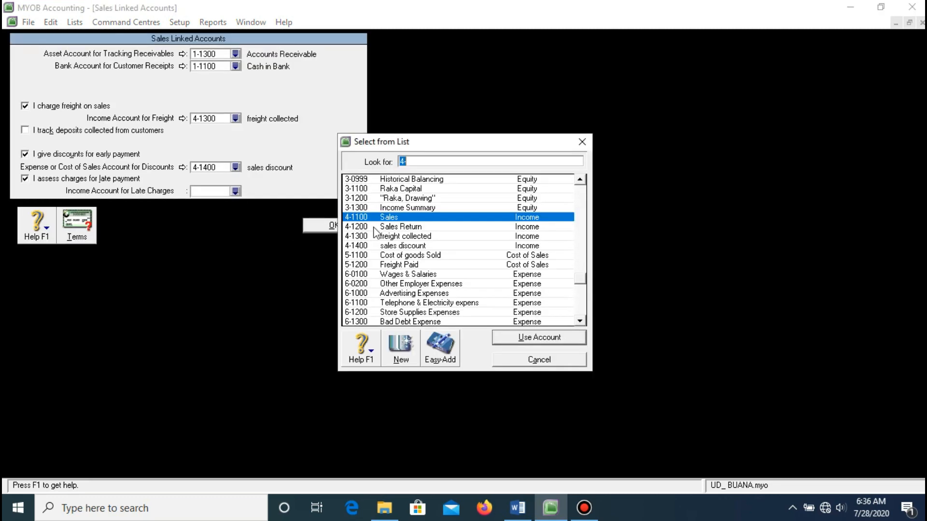
{"action": "left_click", "coordinate": [415, 348]}
{"action": "type", "text": "1500"}
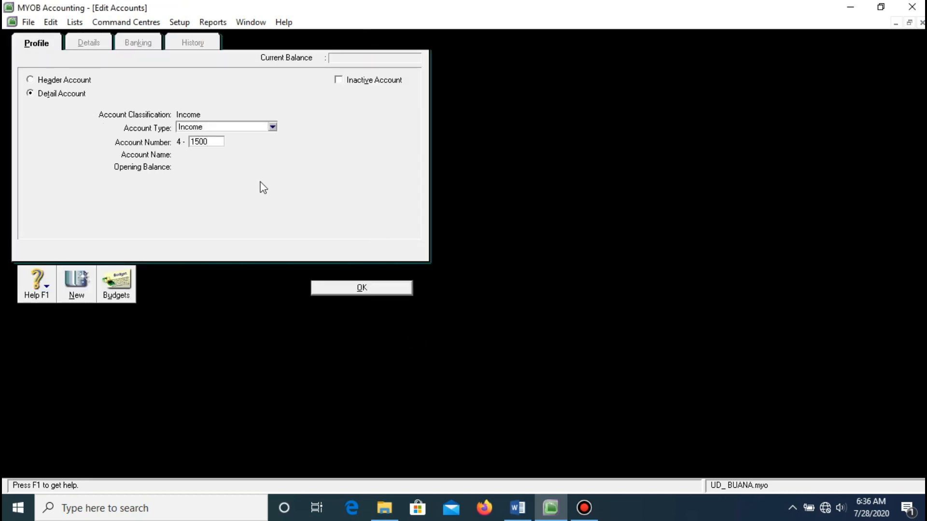
{"action": "key", "text": "Tab"}
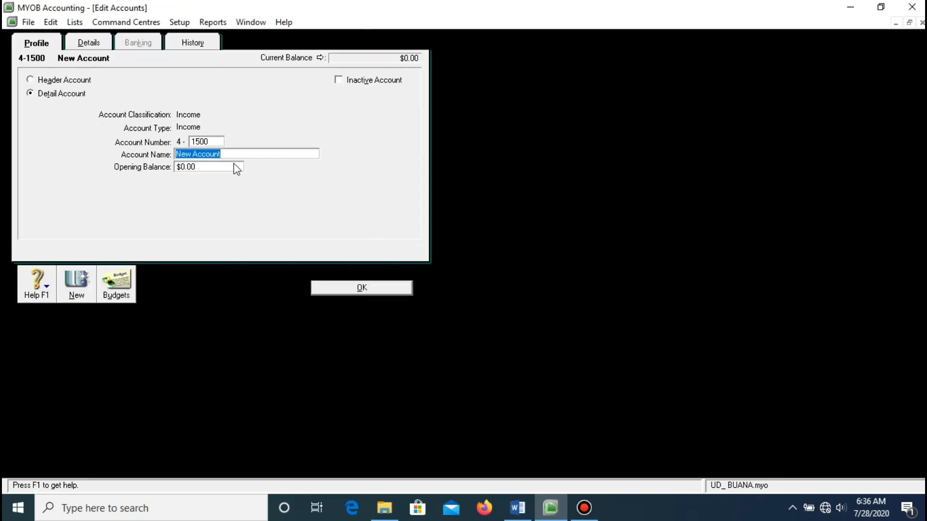
{"action": "key", "text": "BackSpace"}
{"action": "type", "text": "lart"}
{"action": "key", "text": "BackSpace"}
{"action": "key", "text": "BackSpace"}
{"action": "type", "text": "e fee c"}
{"action": "left_click", "coordinate": [184, 154]}
{"action": "type", "text": "t"}
{"action": "left_click", "coordinate": [211, 155]}
{"action": "type", "text": "ollected"}
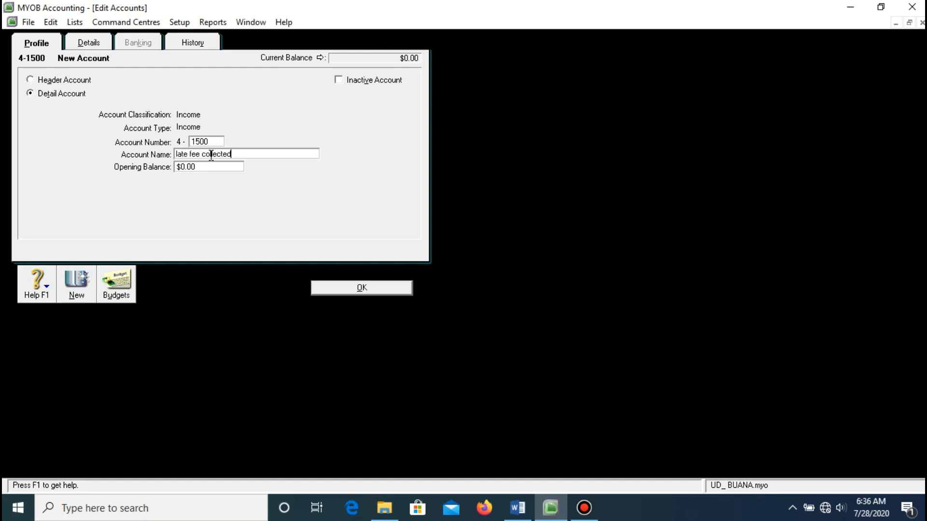
{"action": "left_click", "coordinate": [339, 285]}
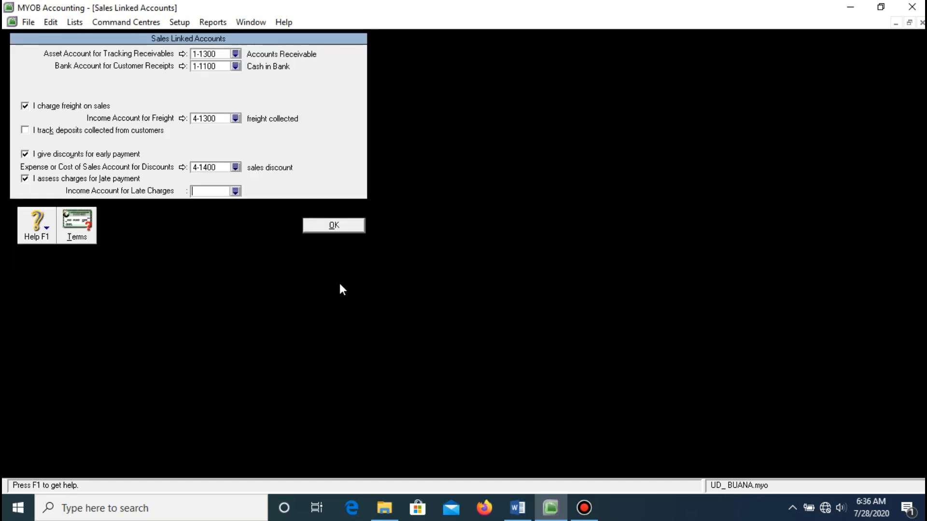
- Set the income account for late charges to 4-1500 late fee collected and accept the Sales linked accounts
{"action": "left_click", "coordinate": [235, 191]}
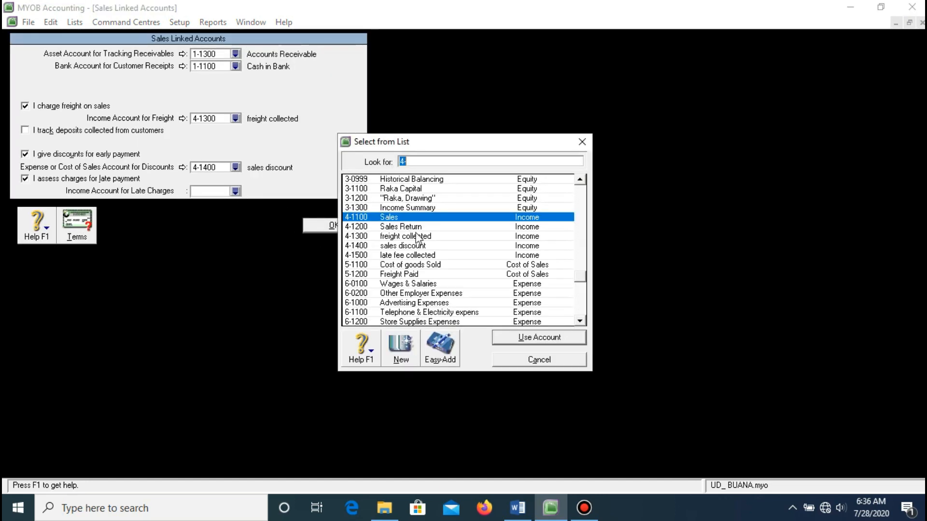
{"action": "left_click", "coordinate": [427, 256]}
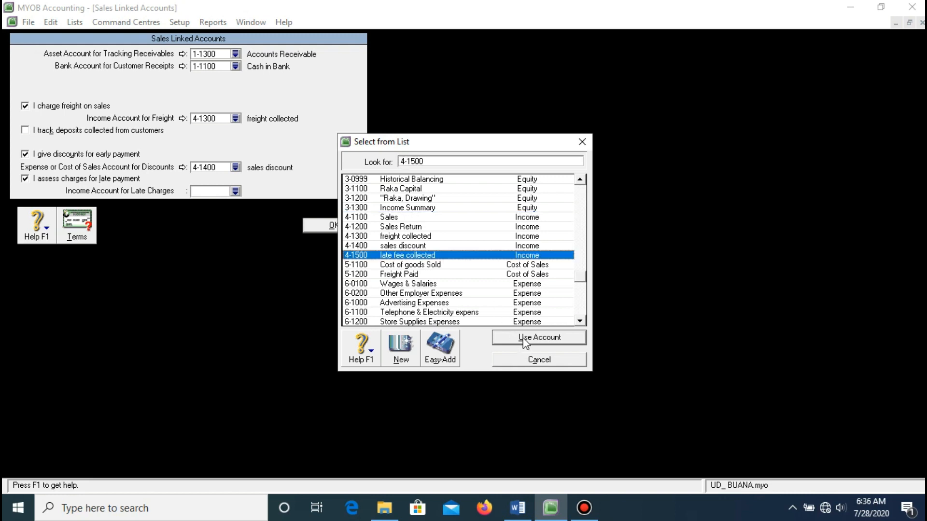
{"action": "left_click", "coordinate": [526, 337]}
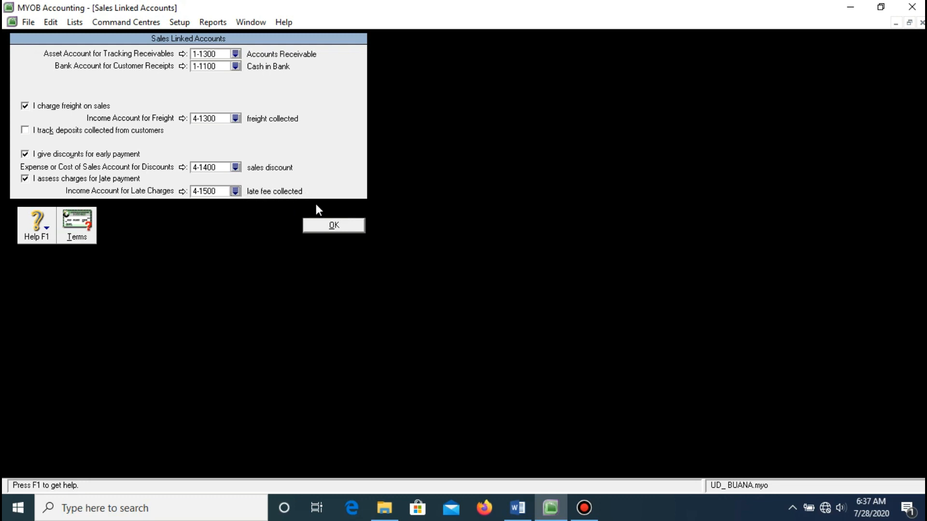
{"action": "left_click", "coordinate": [334, 226]}
- Open the purchases linked accounts and set the liability account for tracking payables to 2-1100 Accounts Payable
{"action": "left_click", "coordinate": [180, 23]}
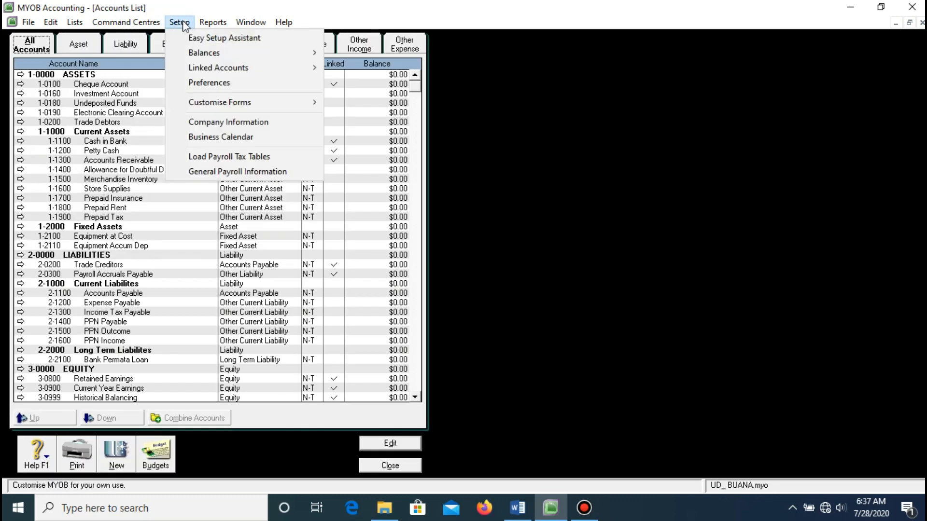
{"action": "mouse_move", "coordinate": [279, 74]}
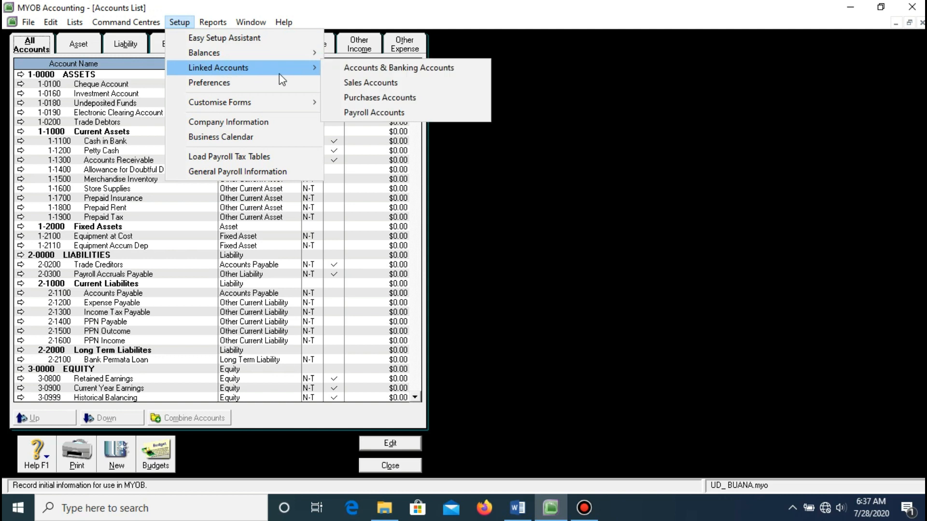
{"action": "left_click", "coordinate": [354, 99]}
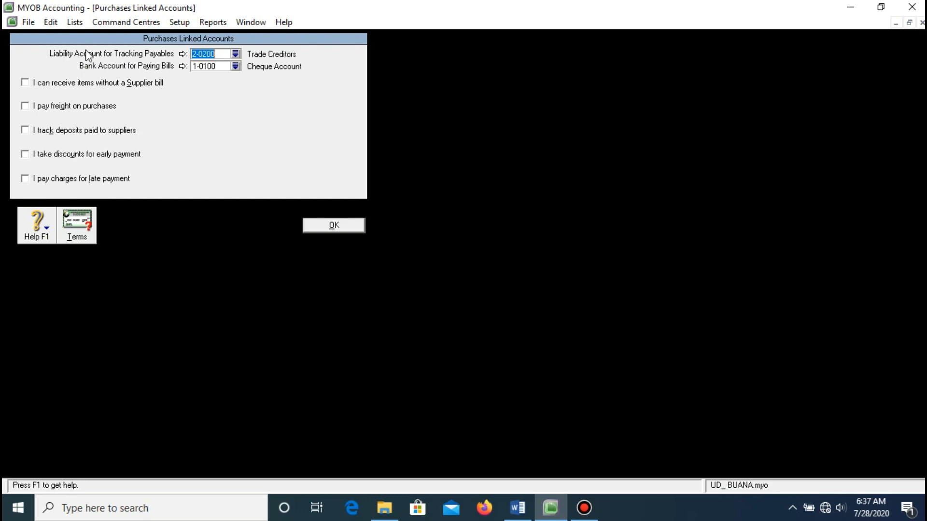
{"action": "left_click", "coordinate": [235, 54]}
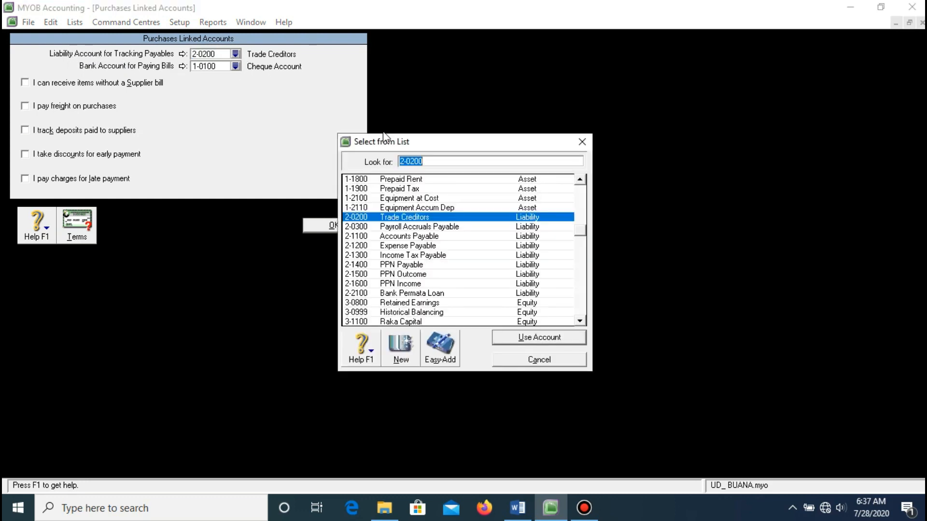
{"action": "left_click", "coordinate": [405, 237]}
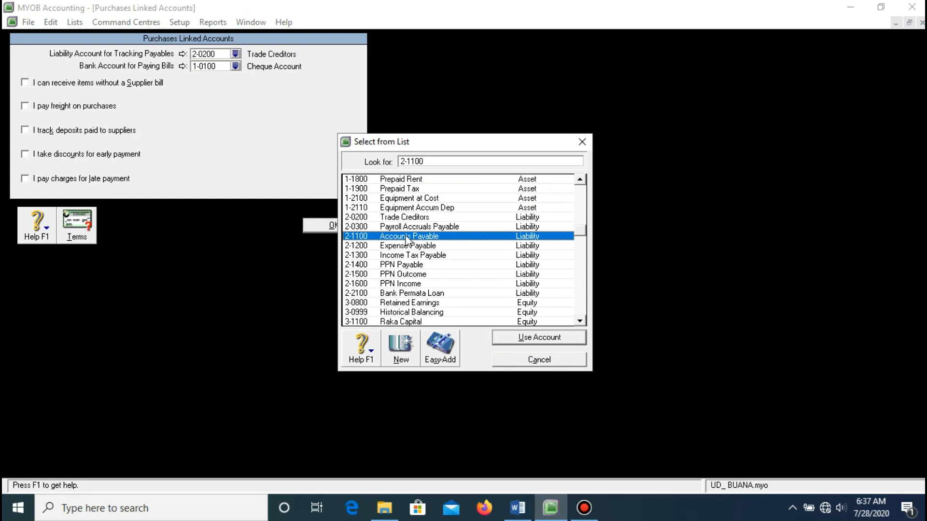
{"action": "left_click", "coordinate": [535, 336]}
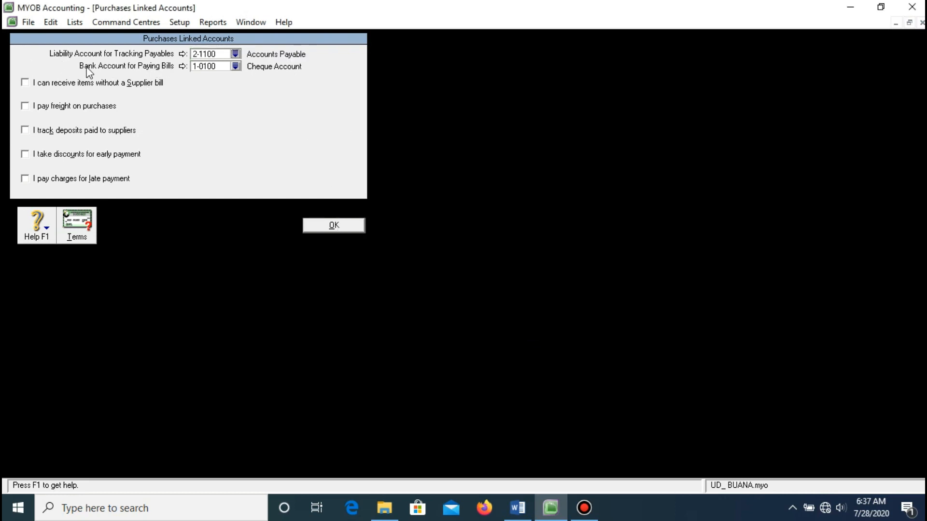
- Set the bank account for paying bills to 1-1100 Cash in Bank
{"action": "left_click", "coordinate": [235, 67]}
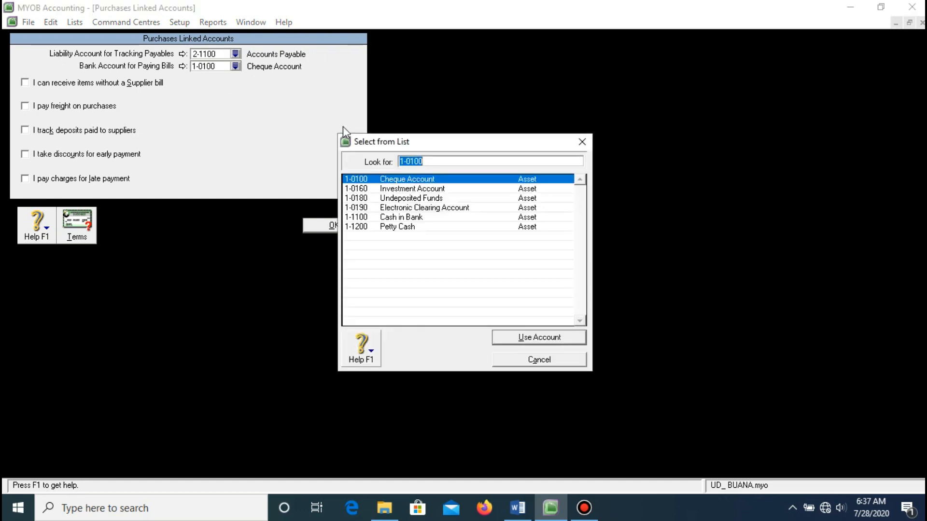
{"action": "left_click", "coordinate": [413, 217]}
{"action": "left_click", "coordinate": [541, 344]}
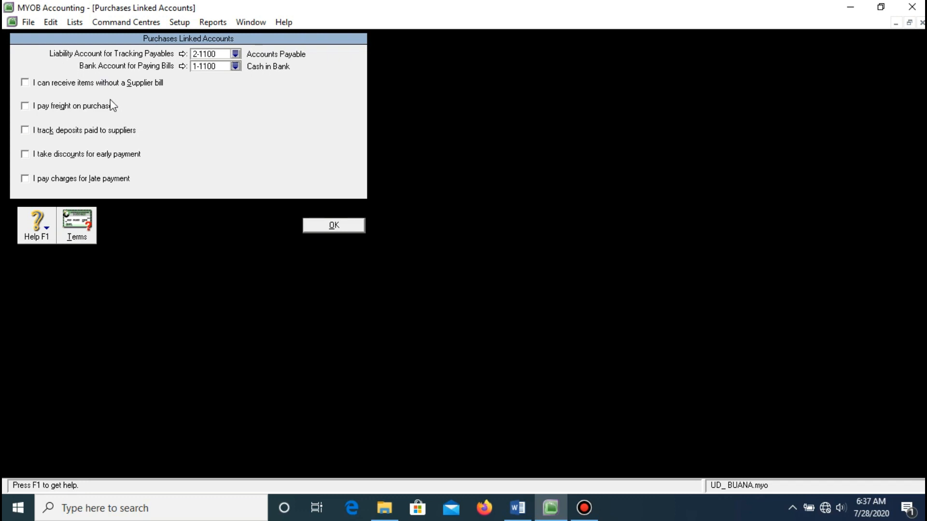
- Enable paying freight on purchases, taking discounts for early payment and paying charges for late payment
{"action": "left_click", "coordinate": [82, 111]}
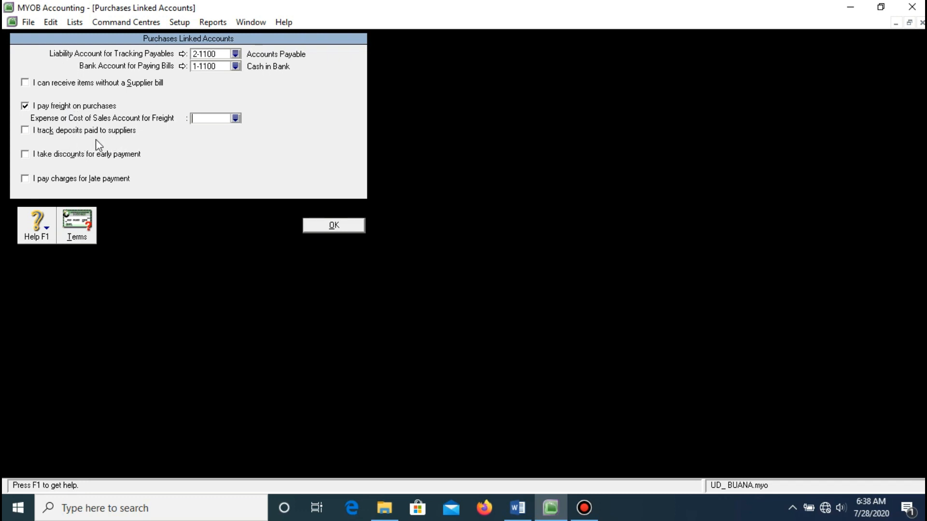
{"action": "left_click", "coordinate": [73, 155]}
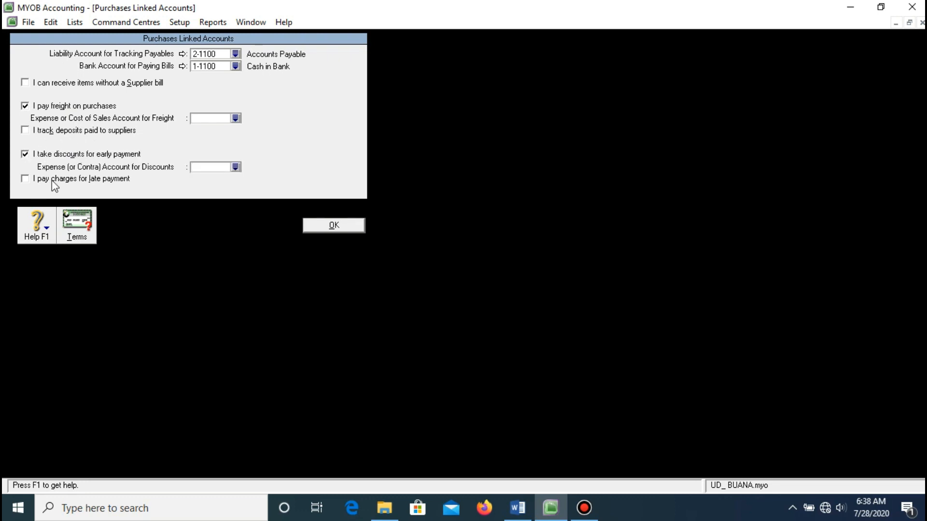
{"action": "left_click", "coordinate": [82, 180]}
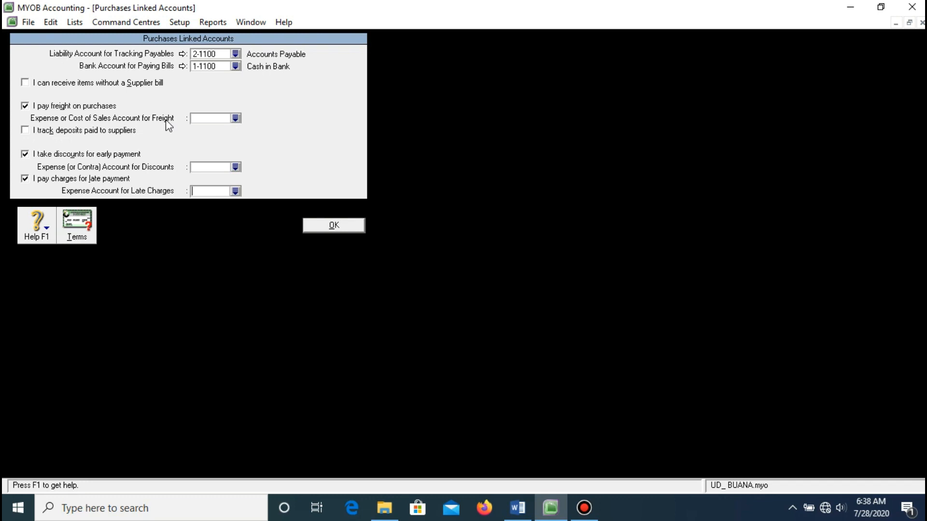
- Set the expense or cost of sales account for freight to 5-1200 Freight Paid
{"action": "left_click", "coordinate": [235, 119]}
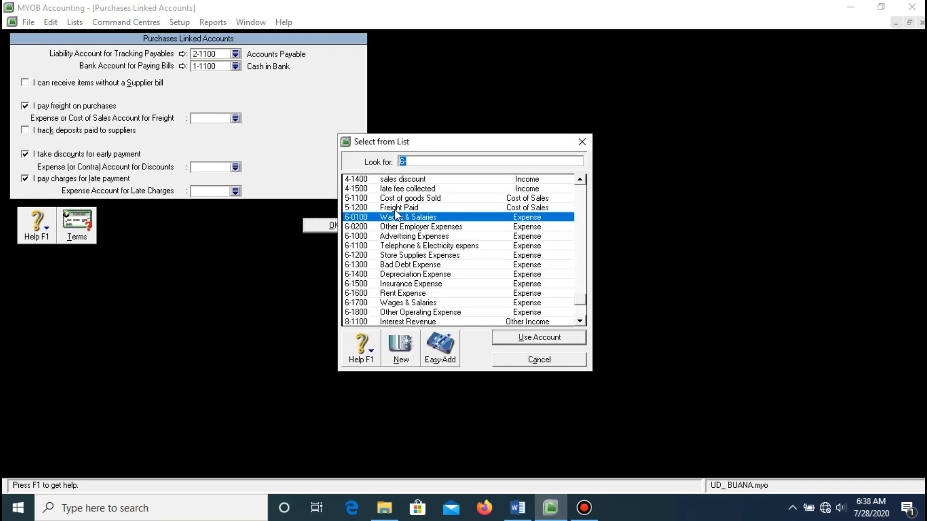
{"action": "left_click", "coordinate": [394, 209]}
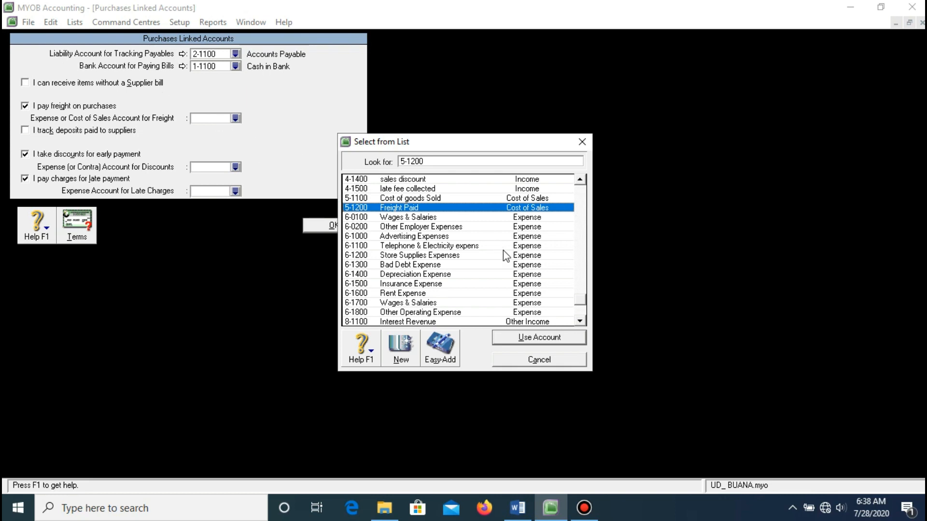
{"action": "left_click", "coordinate": [553, 341]}
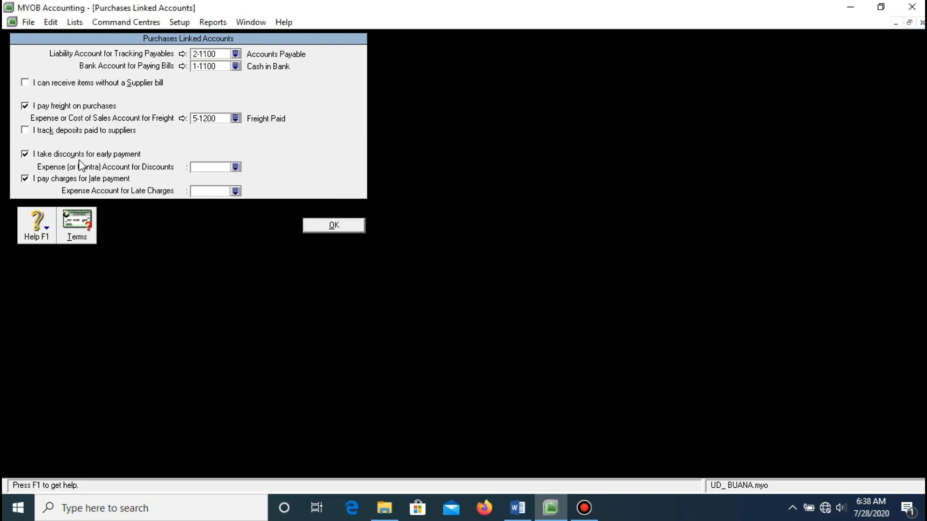
{"action": "left_click", "coordinate": [235, 168]}
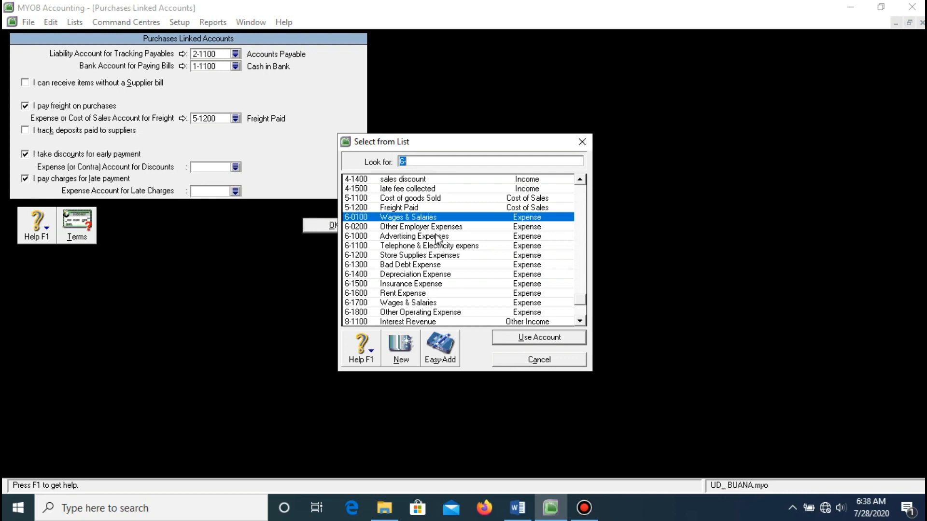
{"action": "scroll", "coordinate": [435, 236], "scroll_direction": "up", "scroll_amount": 3}
{"action": "scroll", "coordinate": [436, 236], "scroll_direction": "down", "scroll_amount": 2}
{"action": "scroll", "coordinate": [437, 238], "scroll_direction": "down", "scroll_amount": 2}
{"action": "scroll", "coordinate": [436, 239], "scroll_direction": "up", "scroll_amount": 3}
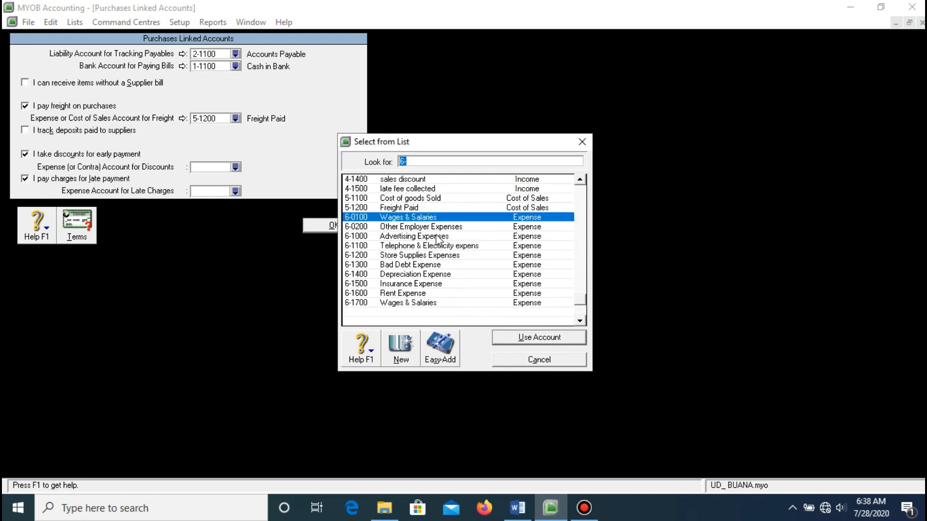
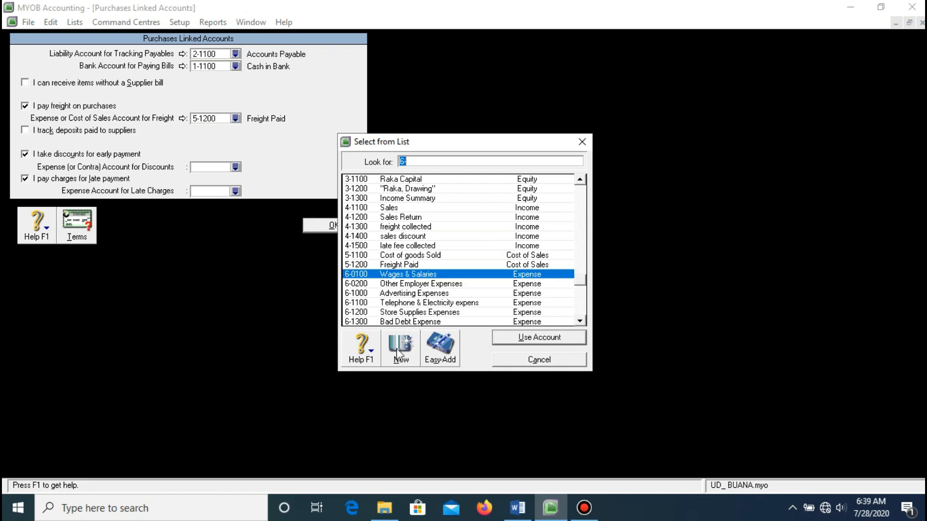
{"action": "left_click", "coordinate": [399, 354]}
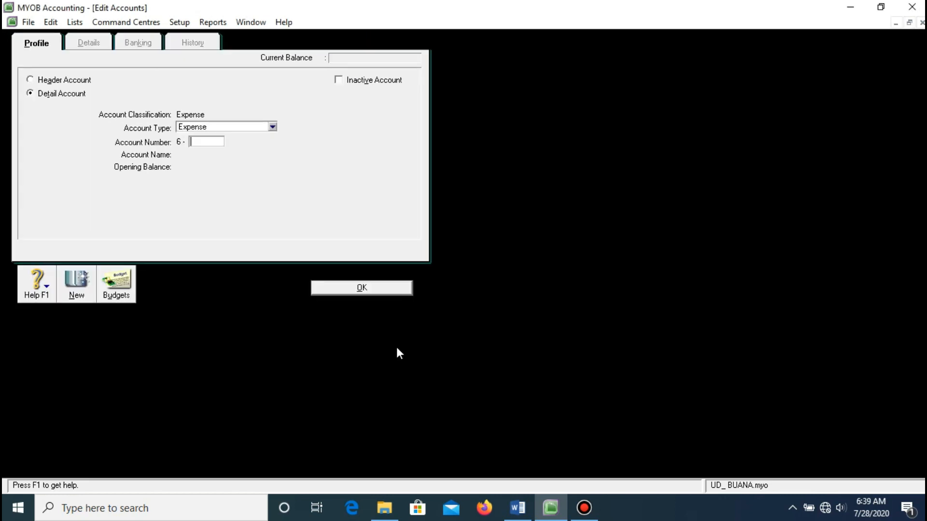
{"action": "left_click", "coordinate": [218, 128]}
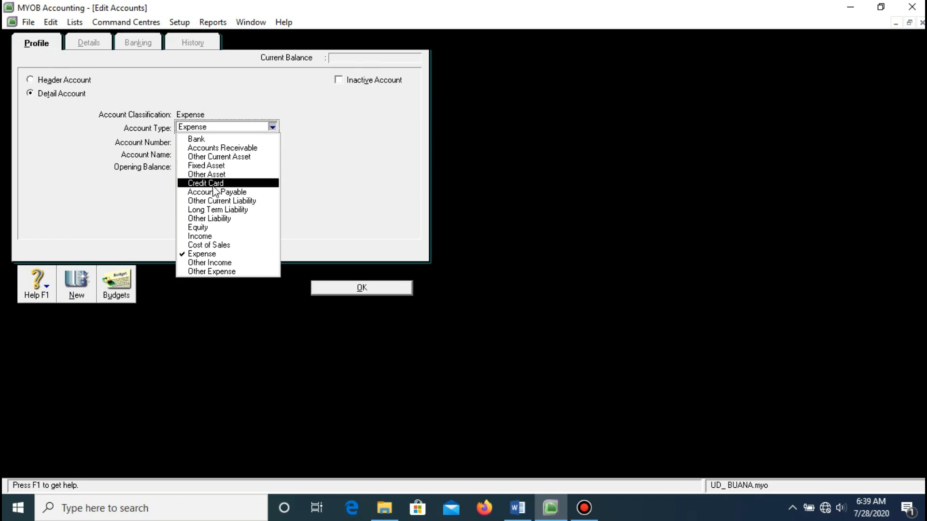
{"action": "left_click", "coordinate": [386, 292]}
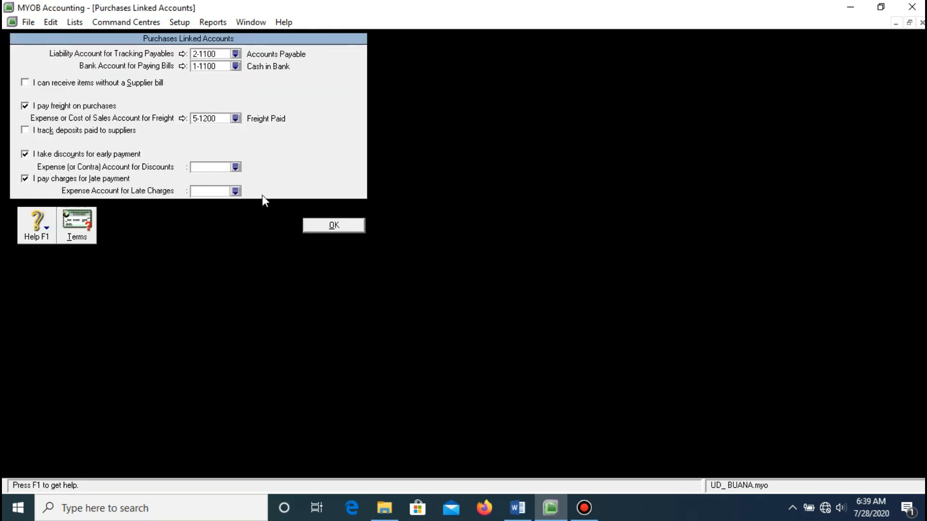
{"action": "left_click", "coordinate": [236, 168]}
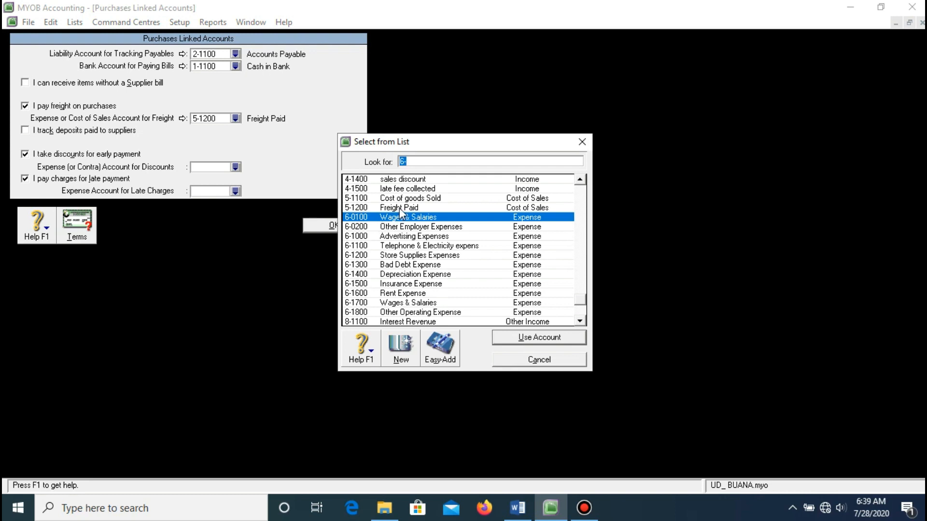
{"action": "key", "text": "Escape"}
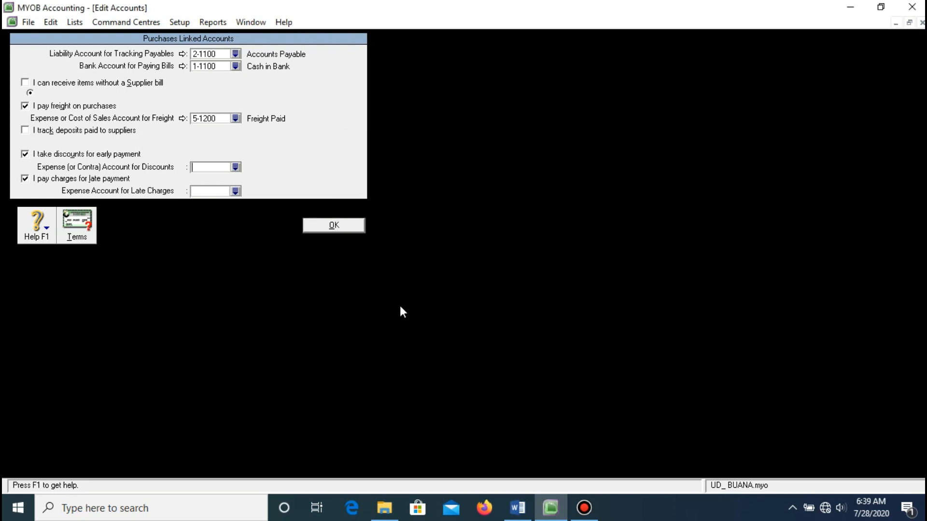
{"action": "key", "text": "Escape"}
{"action": "left_click", "coordinate": [246, 129]}
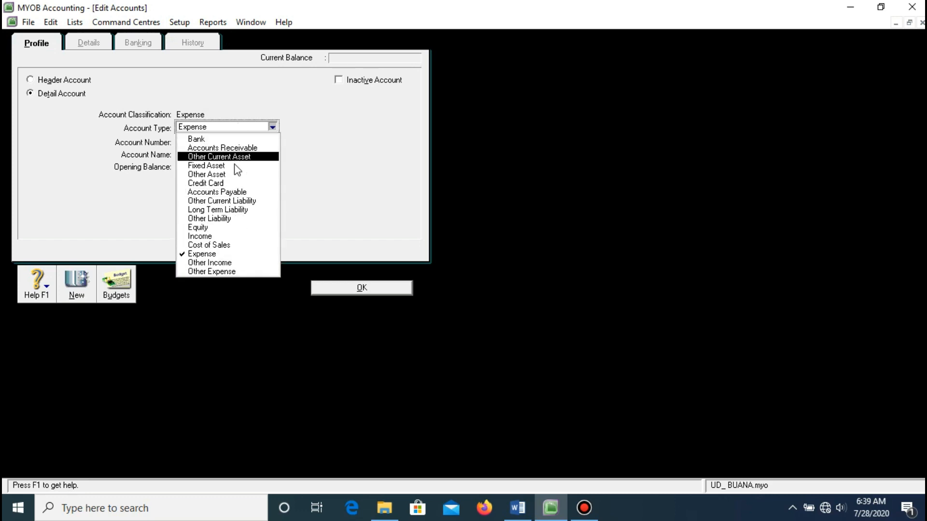
{"action": "left_click", "coordinate": [239, 245]}
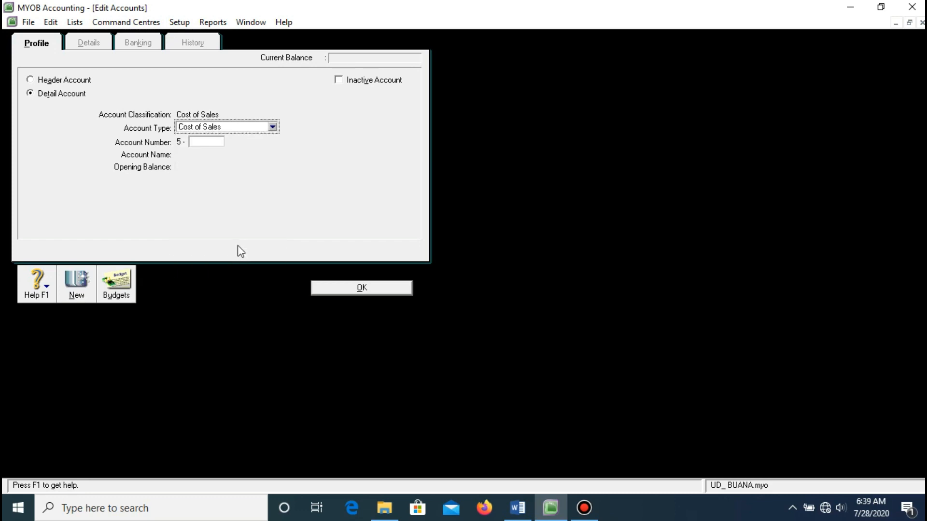
{"action": "left_click", "coordinate": [209, 142]}
{"action": "left_click", "coordinate": [347, 288]}
- Create a new cost of sales detail account numbered 5-1300 and named "purchases discount" from the account selection for discounts
{"action": "left_click", "coordinate": [235, 168]}
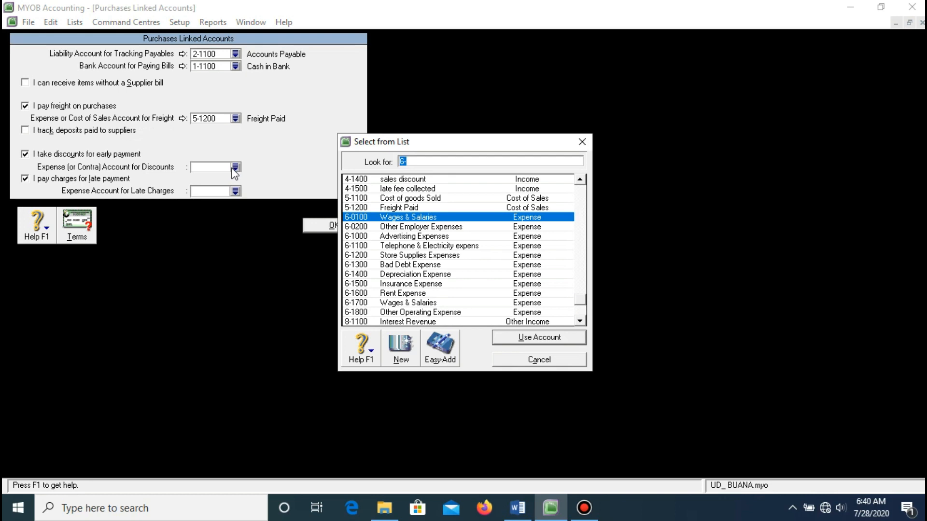
{"action": "left_click", "coordinate": [401, 346]}
{"action": "left_click", "coordinate": [247, 131]}
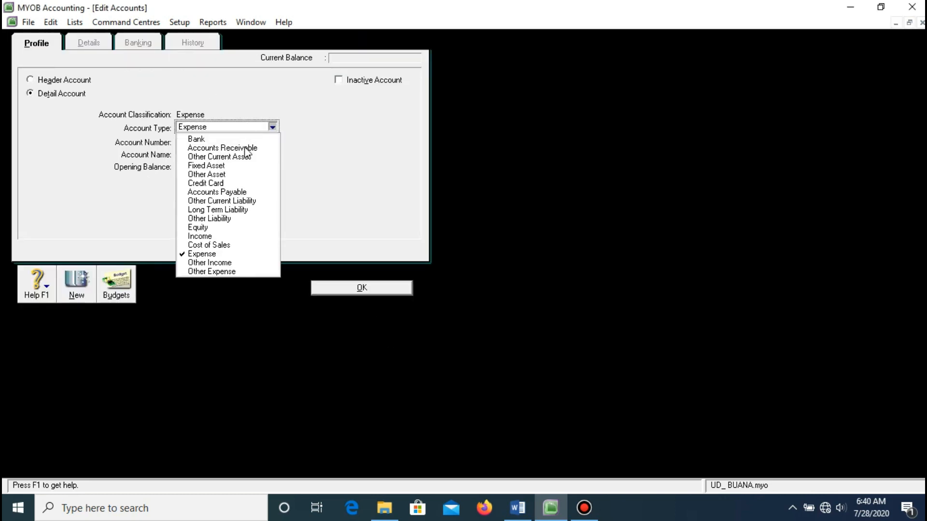
{"action": "left_click", "coordinate": [228, 240]}
{"action": "left_click", "coordinate": [207, 141]}
{"action": "type", "text": "1300"}
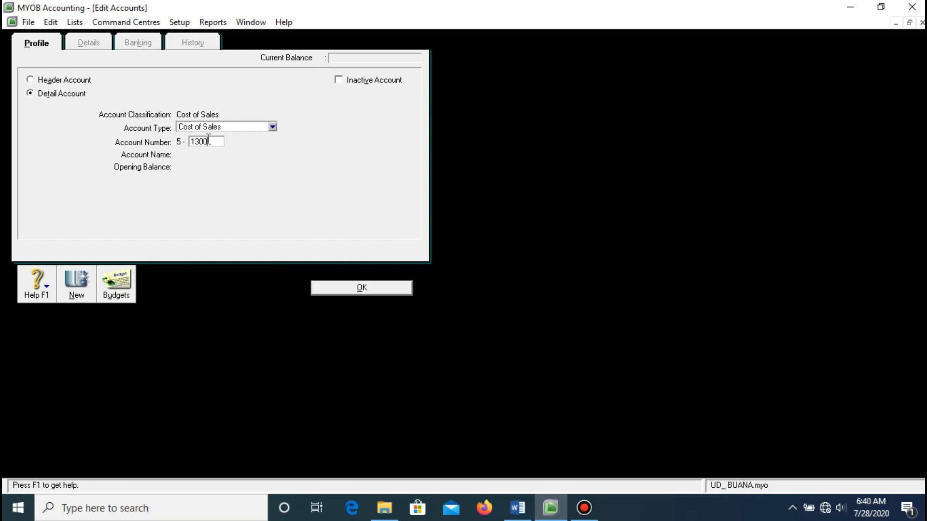
{"action": "key", "text": "Tab"}
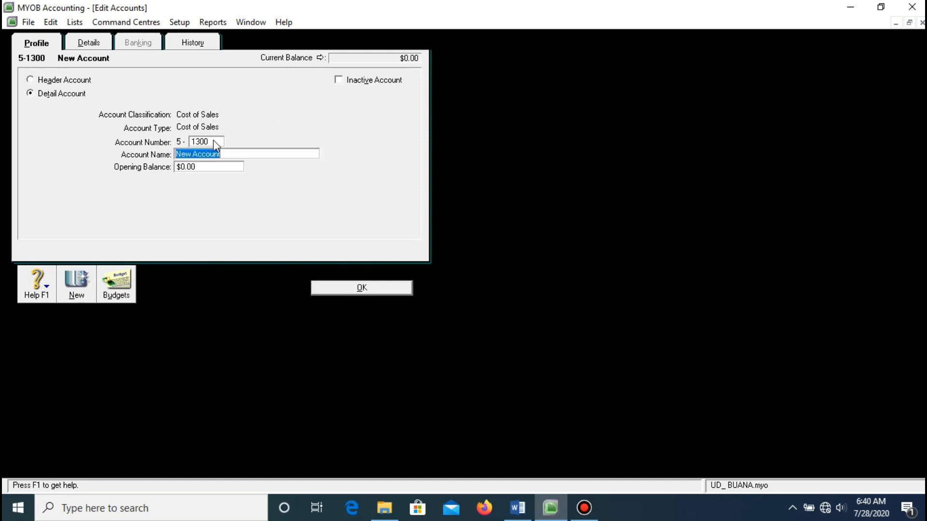
{"action": "type", "text": "purchases disc"}
{"action": "left_click", "coordinate": [363, 289]}
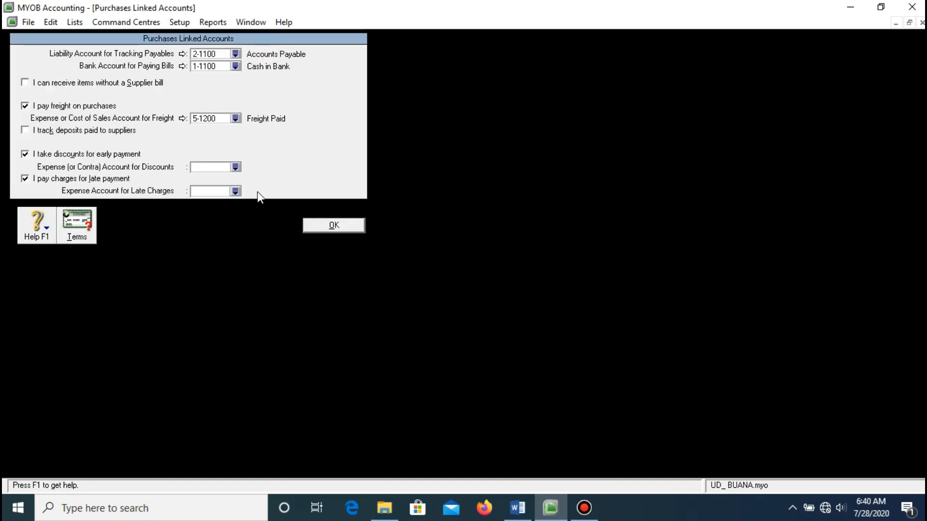
- Set the expense or contra account for discounts to 5-1300 purchases discount
{"action": "left_click", "coordinate": [235, 191]}
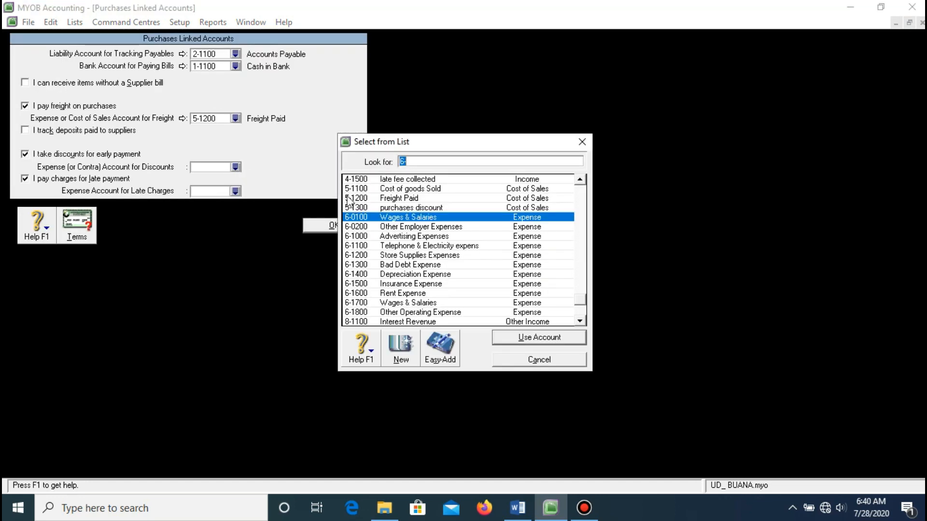
{"action": "left_click", "coordinate": [430, 209]}
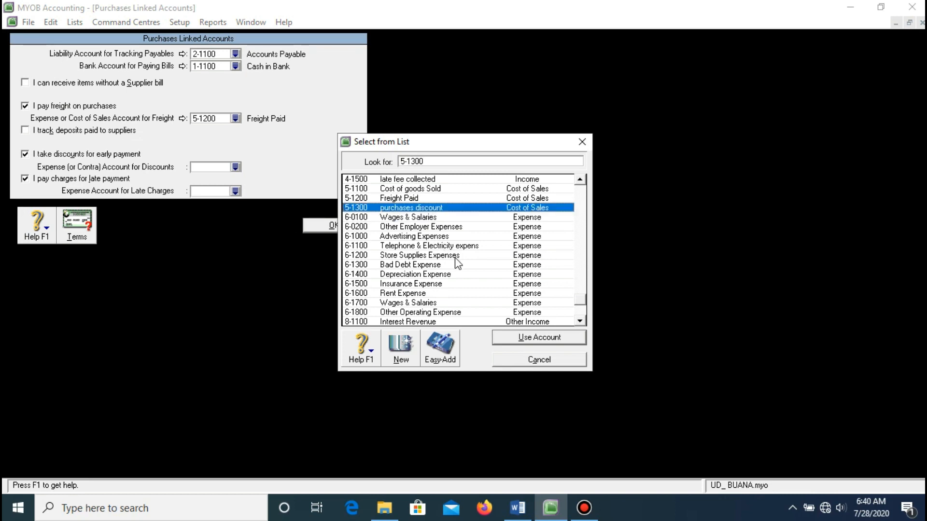
{"action": "left_click", "coordinate": [506, 337]}
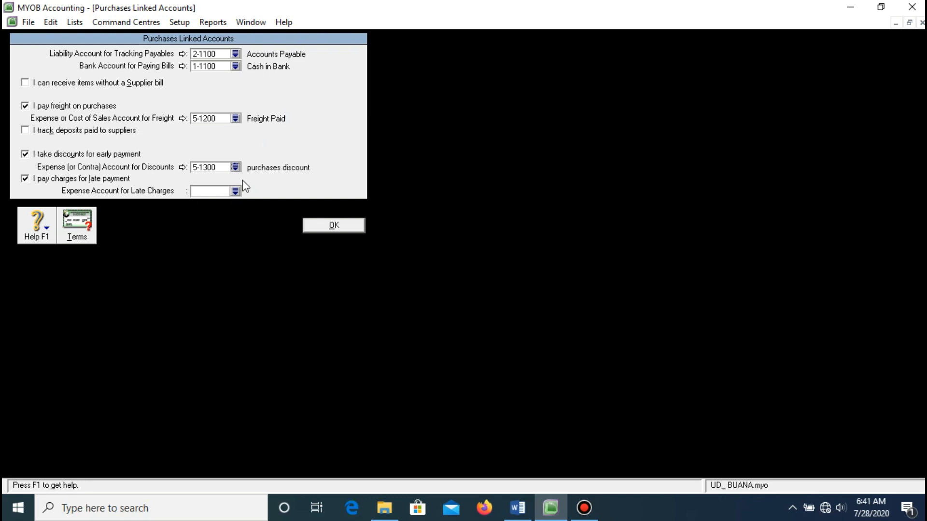
{"action": "left_click", "coordinate": [236, 191]}
{"action": "type", "text": "6"}
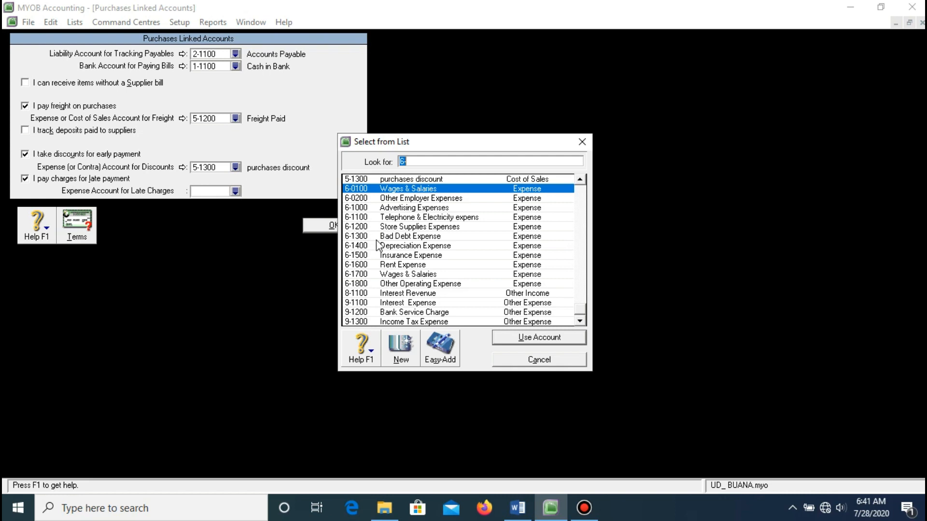
{"action": "left_click", "coordinate": [389, 344]}
{"action": "left_click", "coordinate": [259, 131]}
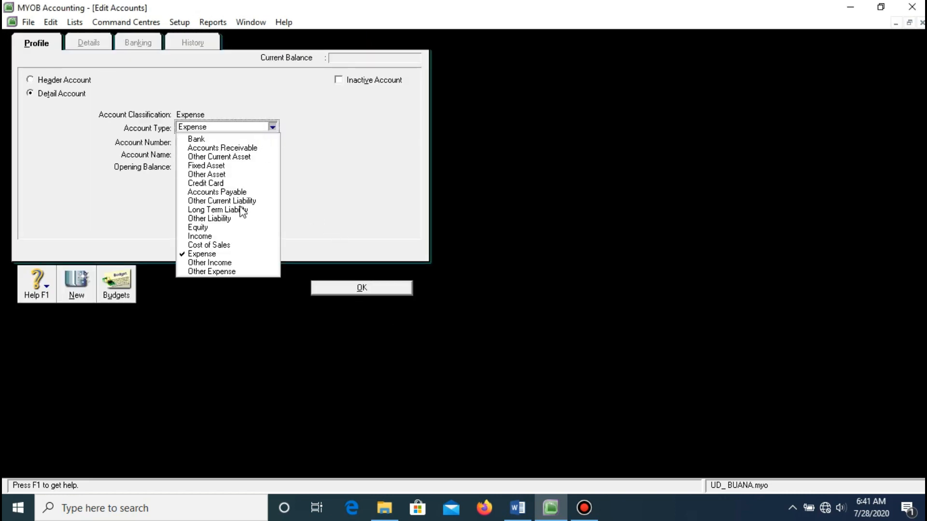
{"action": "left_click", "coordinate": [212, 271]}
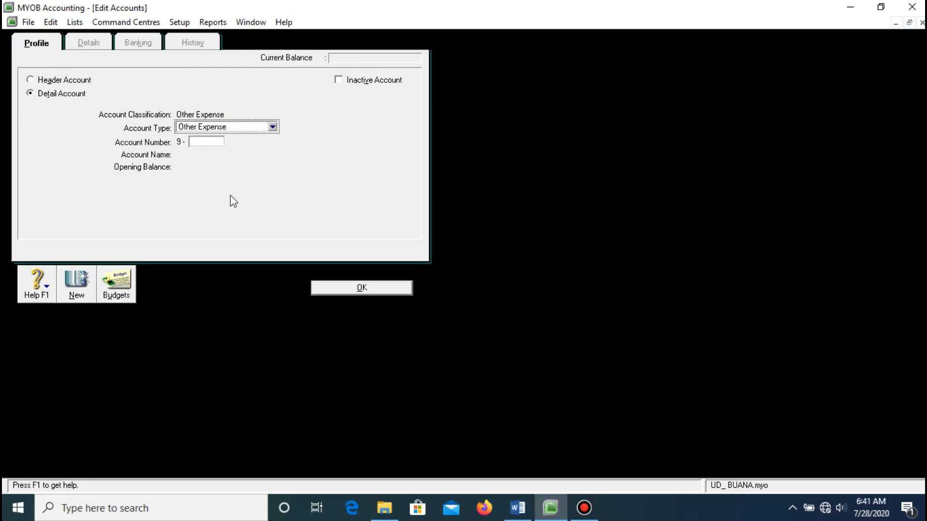
{"action": "left_click", "coordinate": [335, 288]}
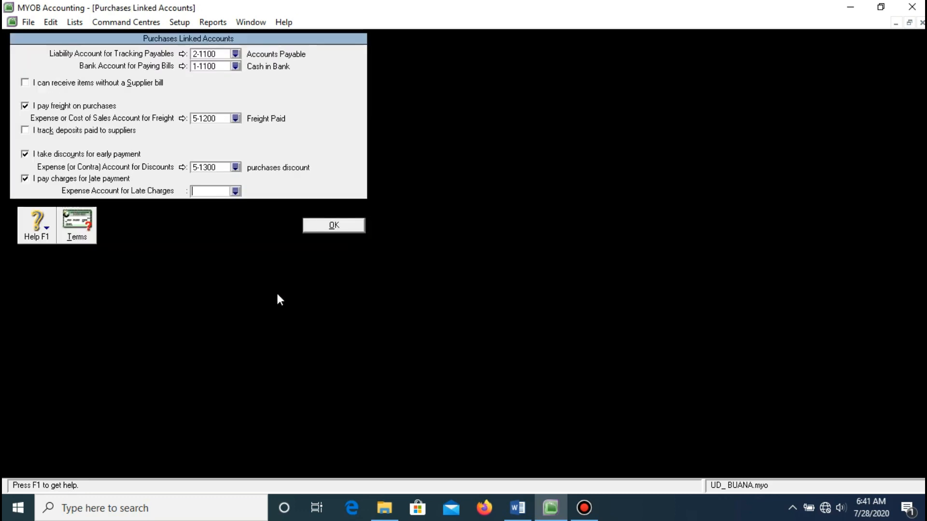
- Create a new other expense detail account numbered 9-1400 and named "late fee paid" from the account selection for late charges
{"action": "left_click", "coordinate": [235, 191]}
{"action": "scroll", "coordinate": [400, 322], "scroll_direction": "down", "scroll_amount": 1}
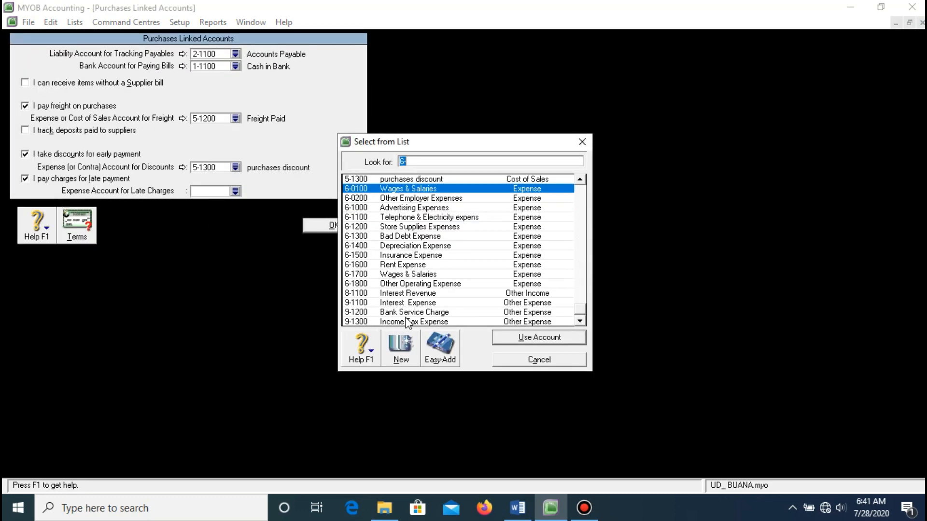
{"action": "left_click", "coordinate": [401, 347]}
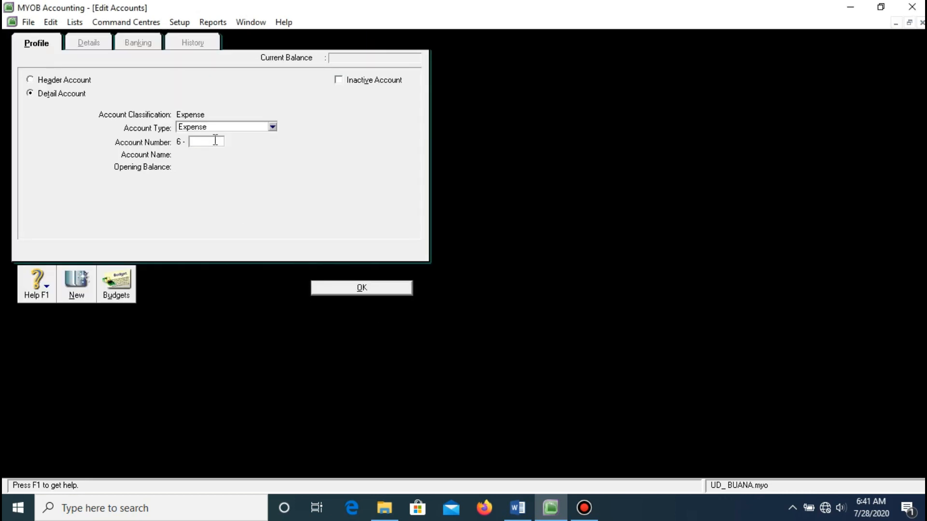
{"action": "left_click", "coordinate": [251, 128]}
{"action": "left_click", "coordinate": [206, 273]}
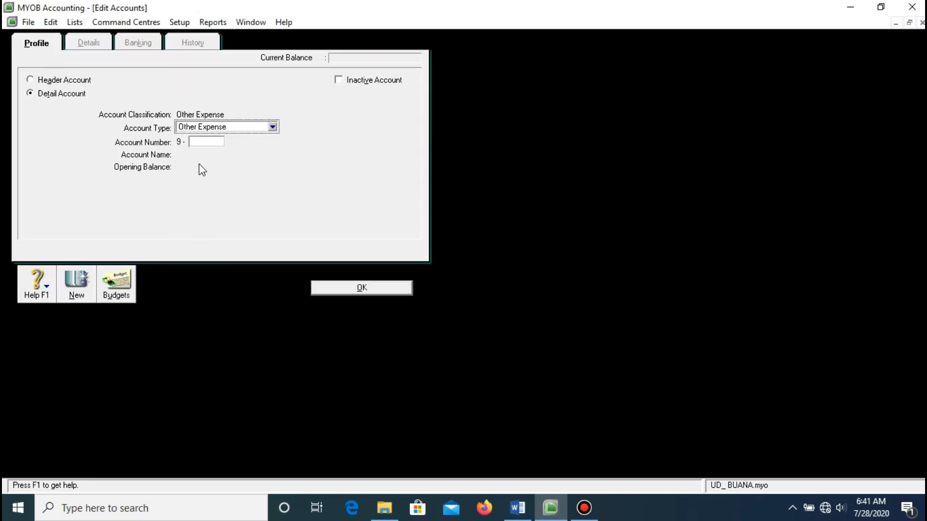
{"action": "left_click", "coordinate": [199, 142]}
{"action": "type", "text": "1400"}
{"action": "key", "text": "Tab"}
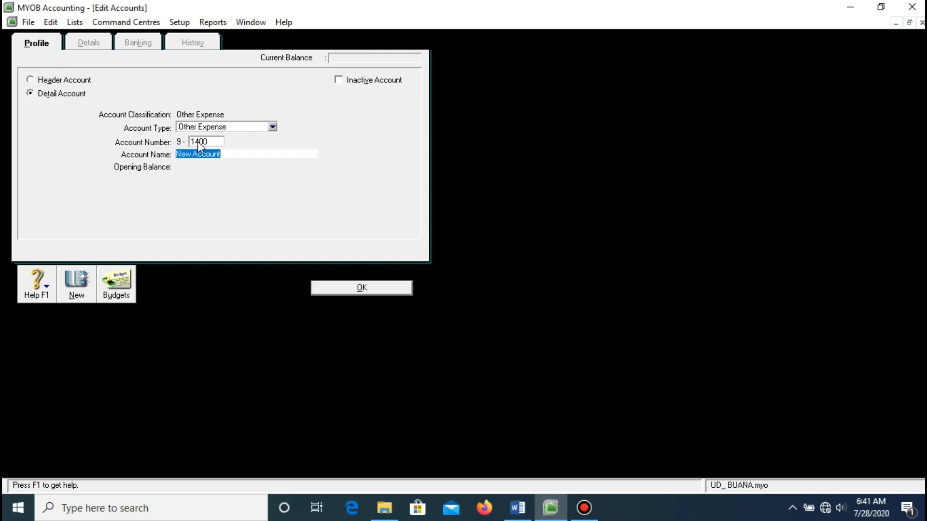
{"action": "type", "text": "late fee paid"}
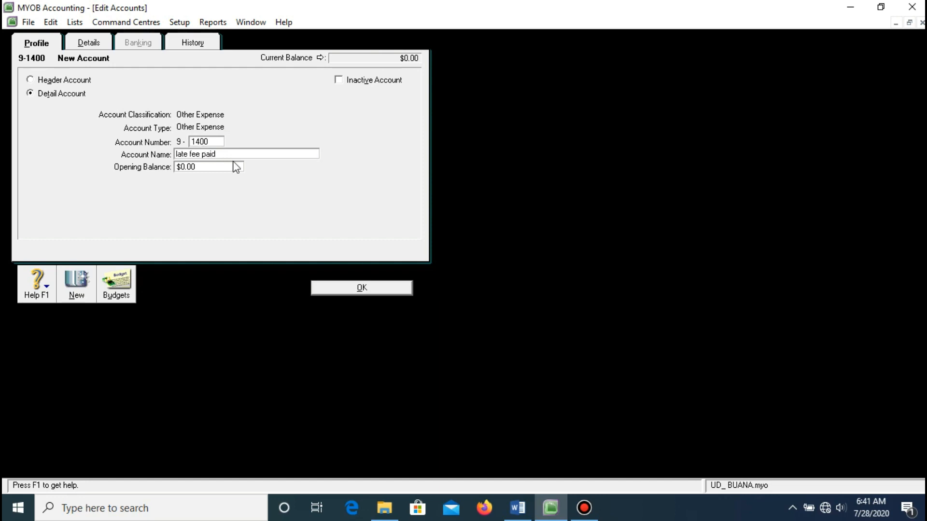
{"action": "left_click", "coordinate": [382, 289]}
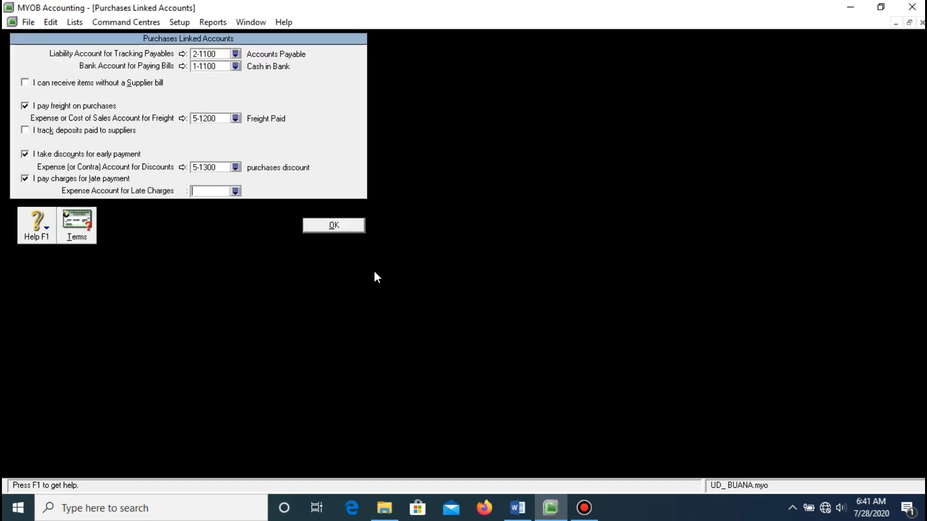
- Set the expense account for late charges to 9-1400 late fee paid and save the purchases linked accounts
{"action": "left_click", "coordinate": [236, 191]}
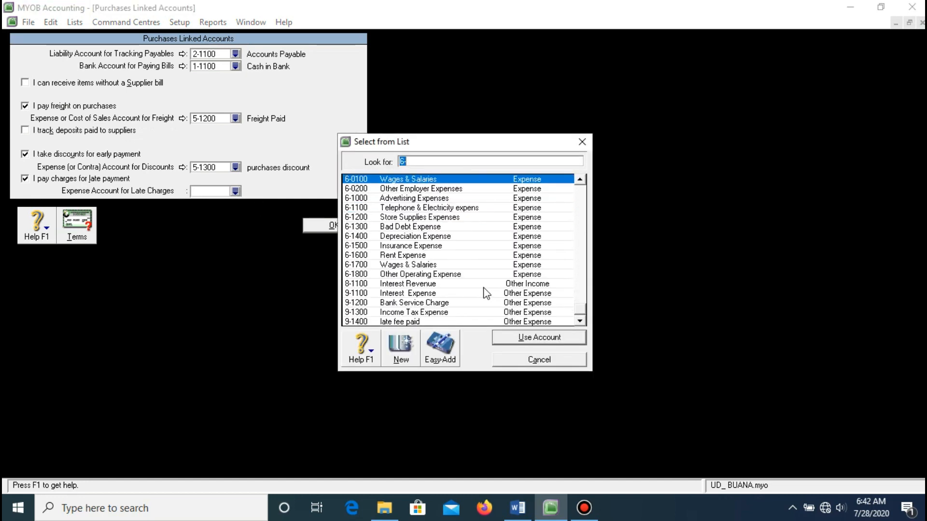
{"action": "left_click", "coordinate": [412, 321]}
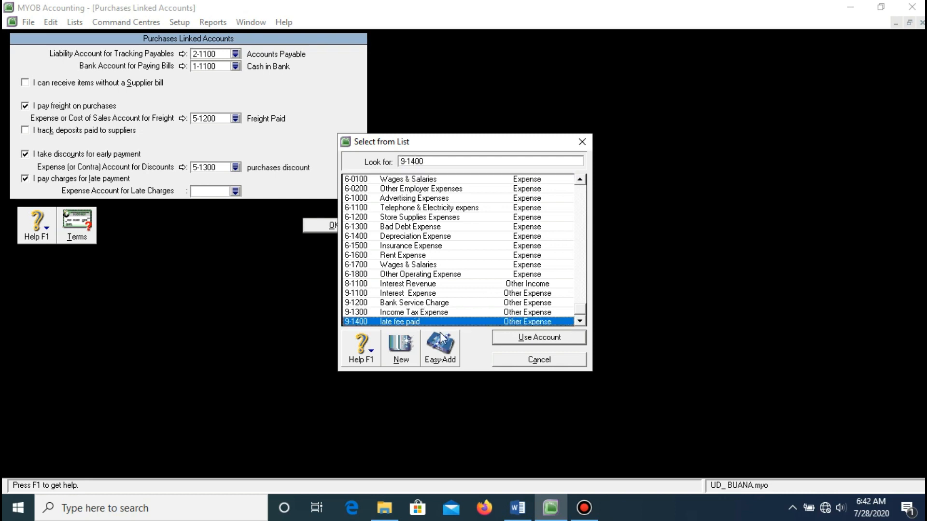
{"action": "left_click", "coordinate": [558, 345]}
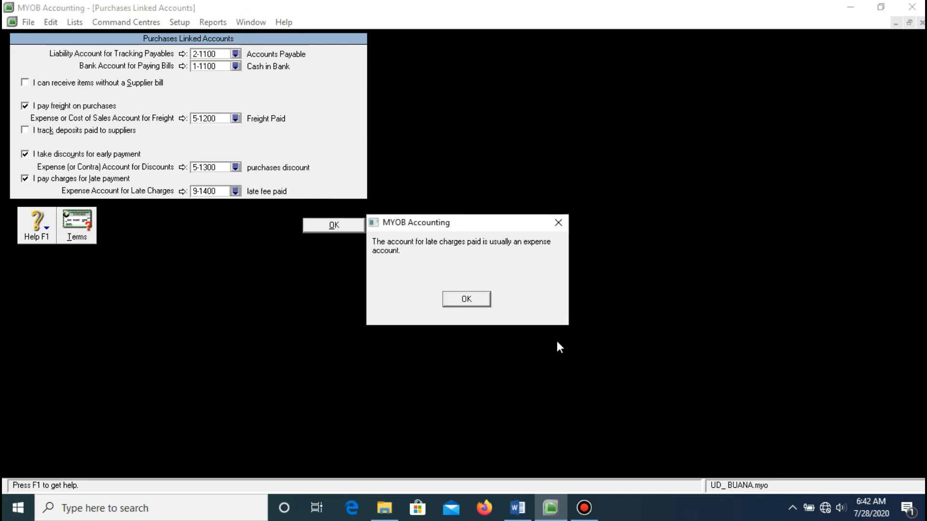
{"action": "left_click", "coordinate": [474, 299]}
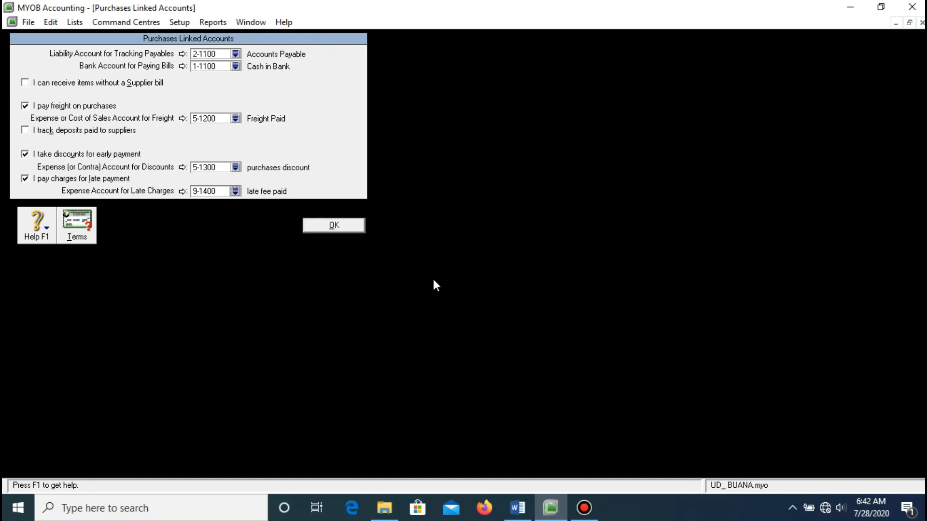
{"action": "left_click", "coordinate": [337, 228]}
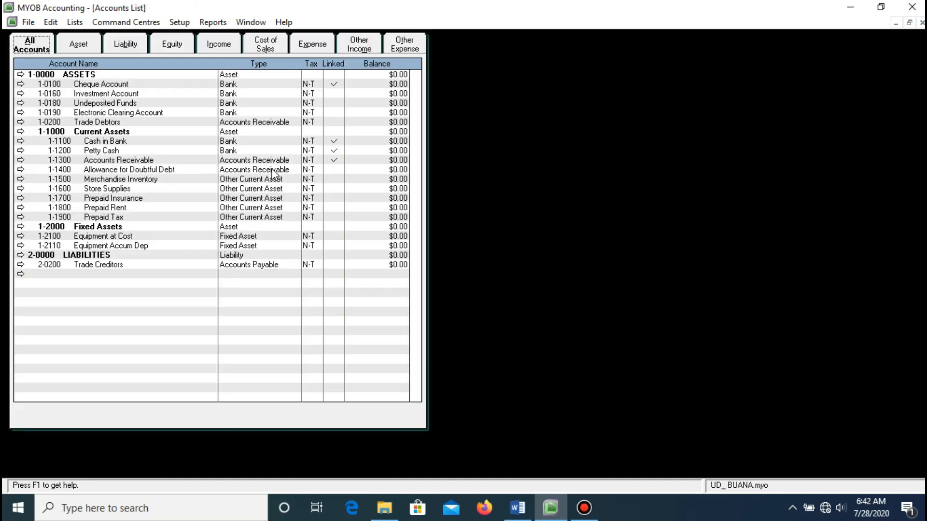
- Set the payroll linked bank accounts for cash payments and cheque payments to 1-1100 Cash in Bank
{"action": "left_click", "coordinate": [179, 22]}
{"action": "mouse_move", "coordinate": [304, 70]}
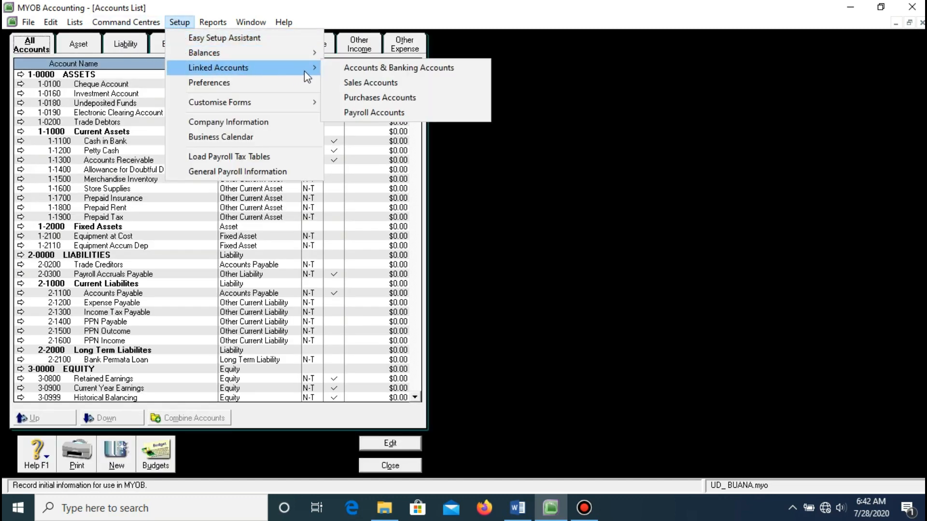
{"action": "left_click", "coordinate": [356, 110]}
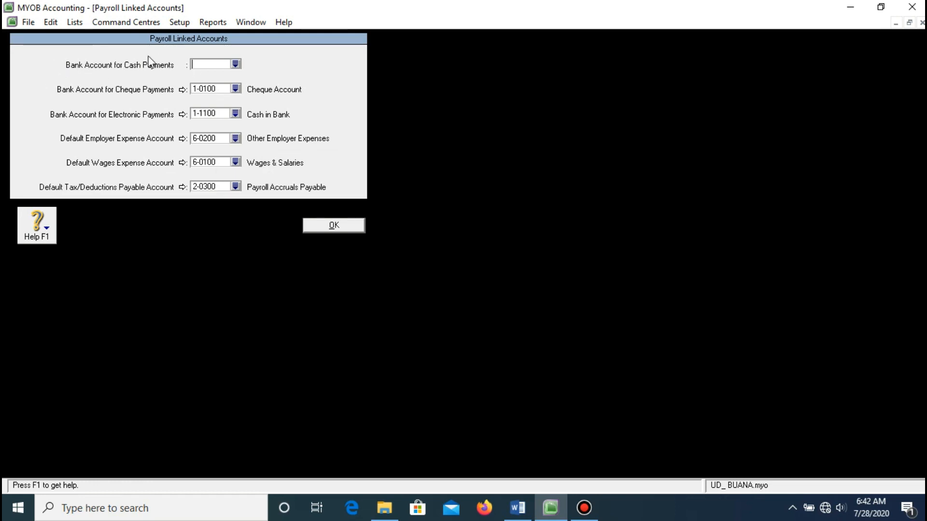
{"action": "left_click", "coordinate": [236, 65]}
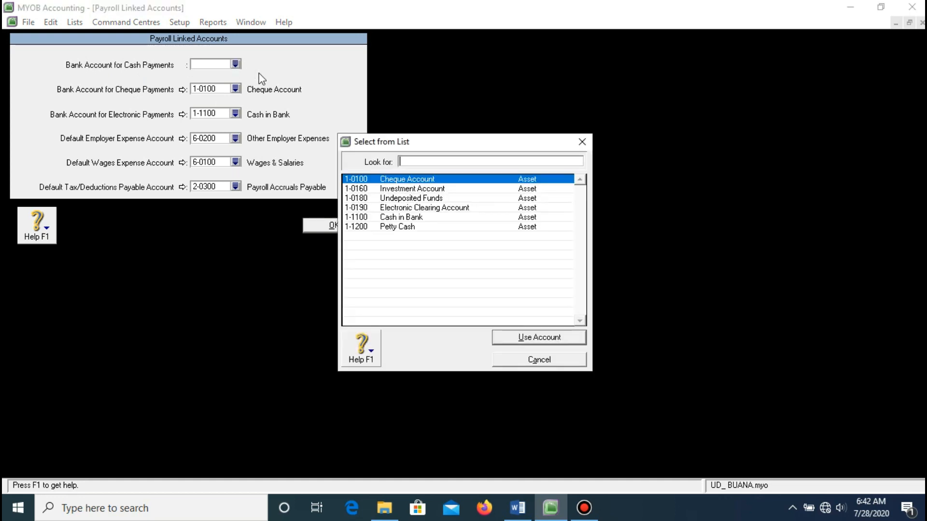
{"action": "left_click", "coordinate": [412, 218]}
{"action": "left_click", "coordinate": [533, 338]}
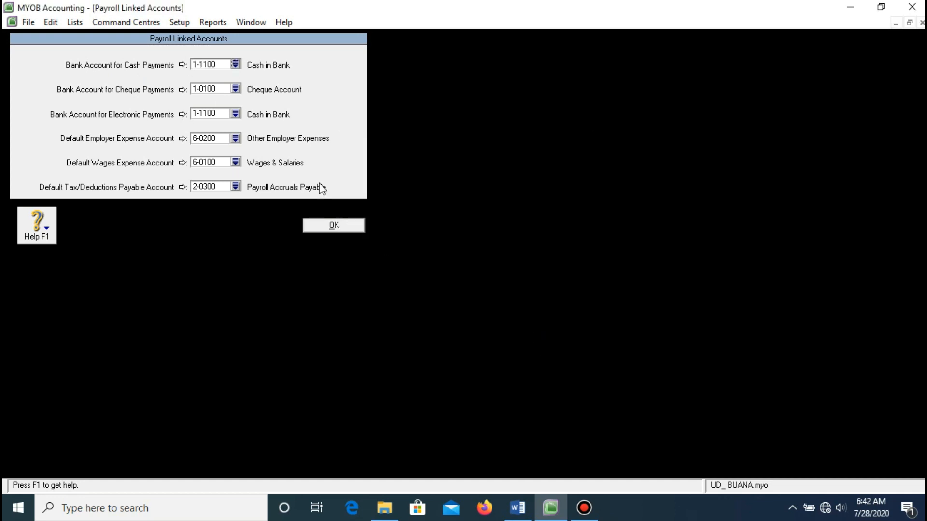
{"action": "left_click", "coordinate": [236, 89]}
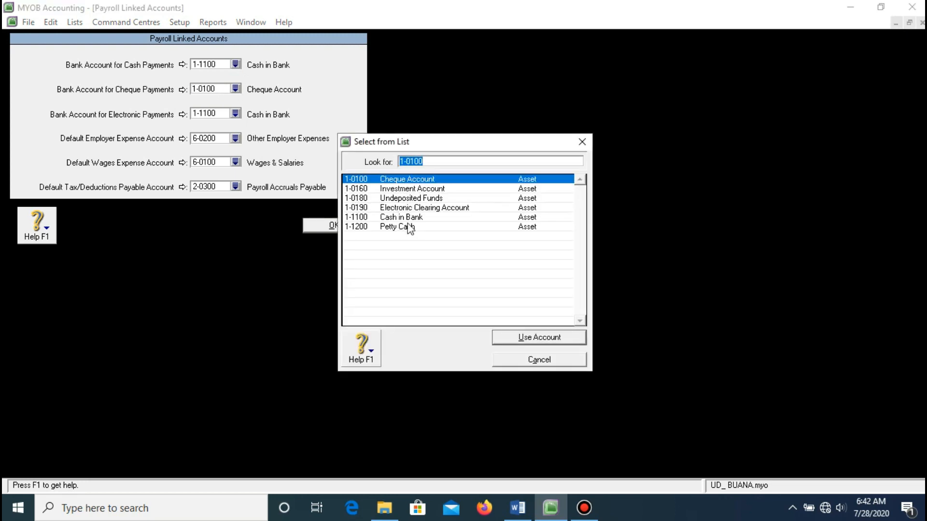
{"action": "left_click", "coordinate": [434, 218]}
{"action": "left_click", "coordinate": [516, 337]}
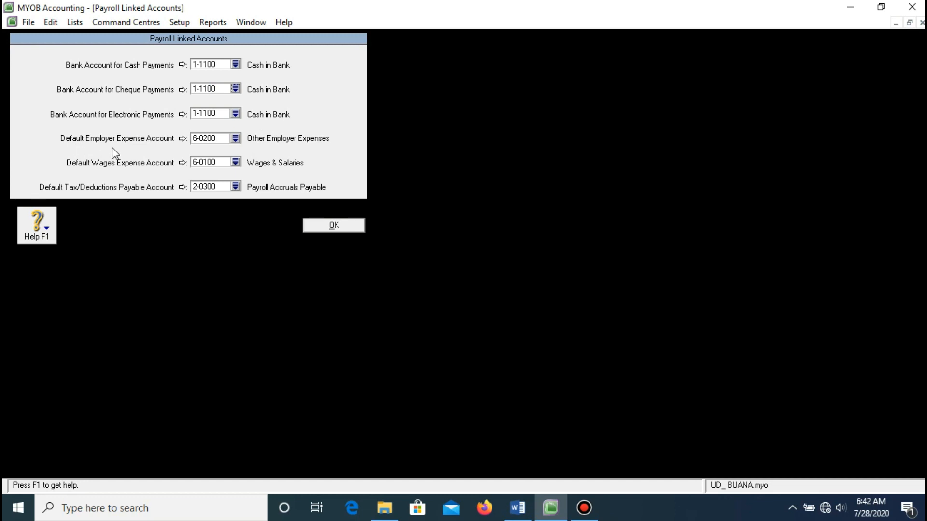
- Check the account list in the Word document and set the default employer expense account to 6-1700 Wages & Salaries
{"action": "left_click", "coordinate": [236, 139]}
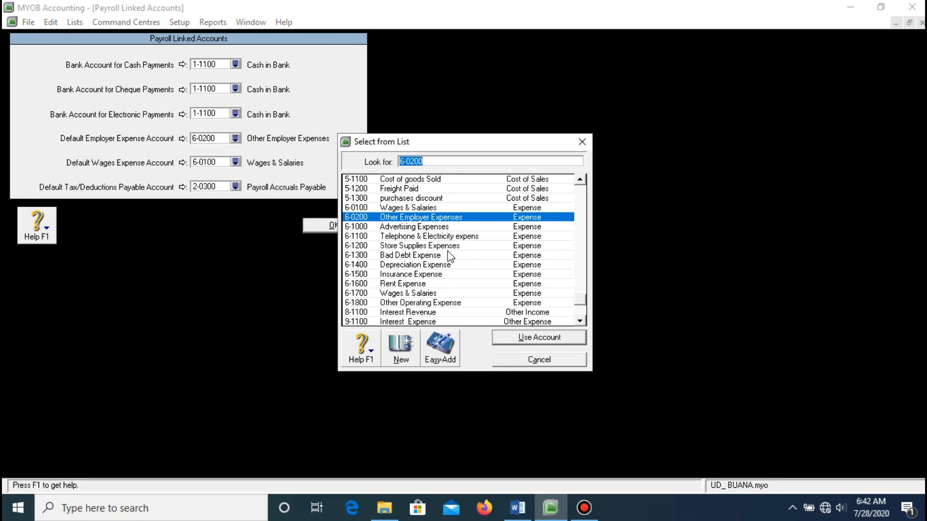
{"action": "scroll", "coordinate": [453, 261], "scroll_direction": "down", "scroll_amount": 1}
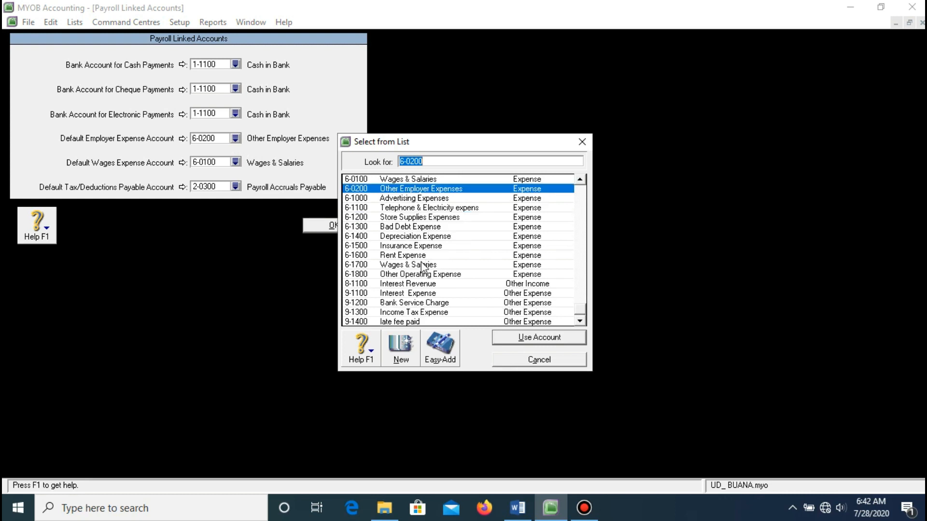
{"action": "left_click", "coordinate": [517, 508]}
{"action": "scroll", "coordinate": [461, 302], "scroll_direction": "down", "scroll_amount": 20}
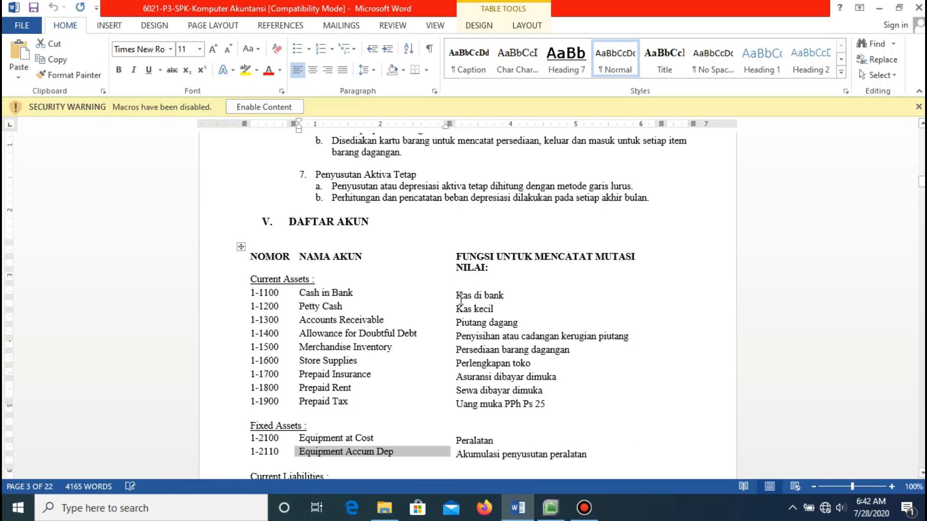
{"action": "scroll", "coordinate": [461, 298], "scroll_direction": "down", "scroll_amount": 7}
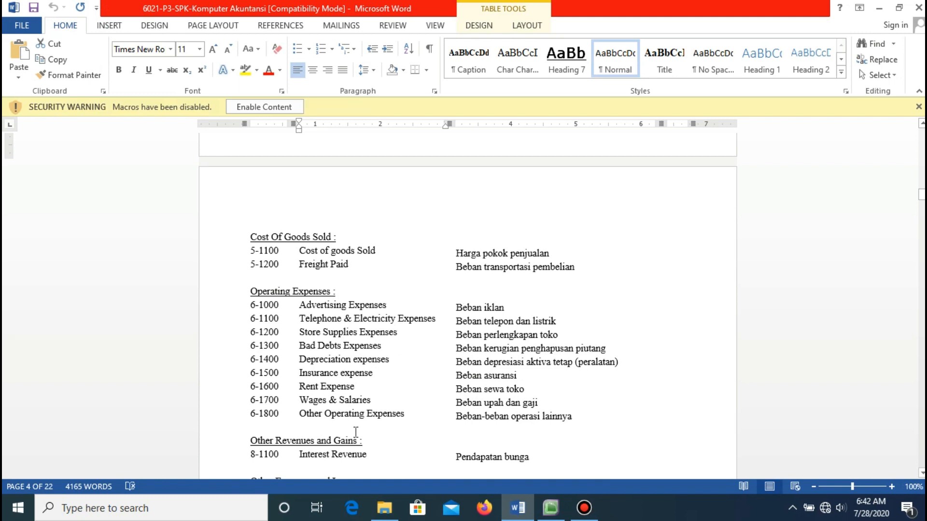
{"action": "left_click", "coordinate": [550, 512]}
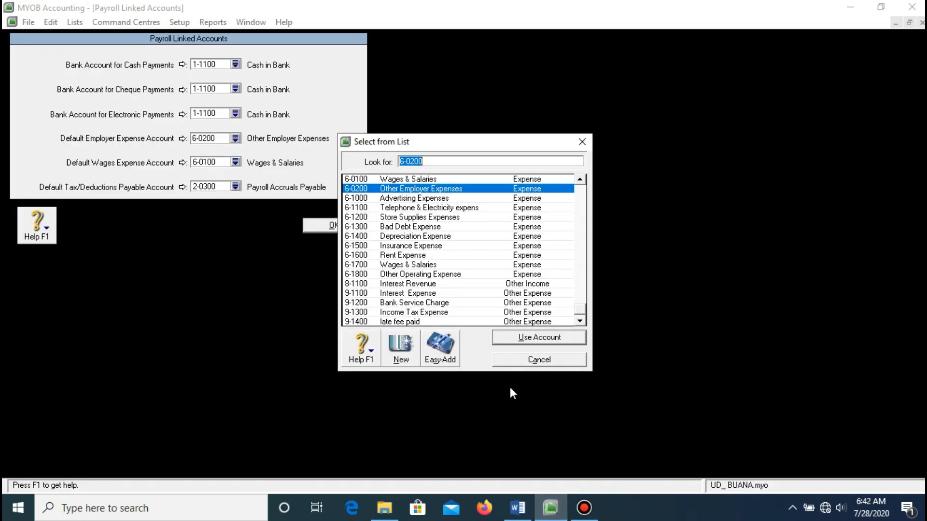
{"action": "left_click", "coordinate": [411, 265]}
{"action": "left_click", "coordinate": [541, 338]}
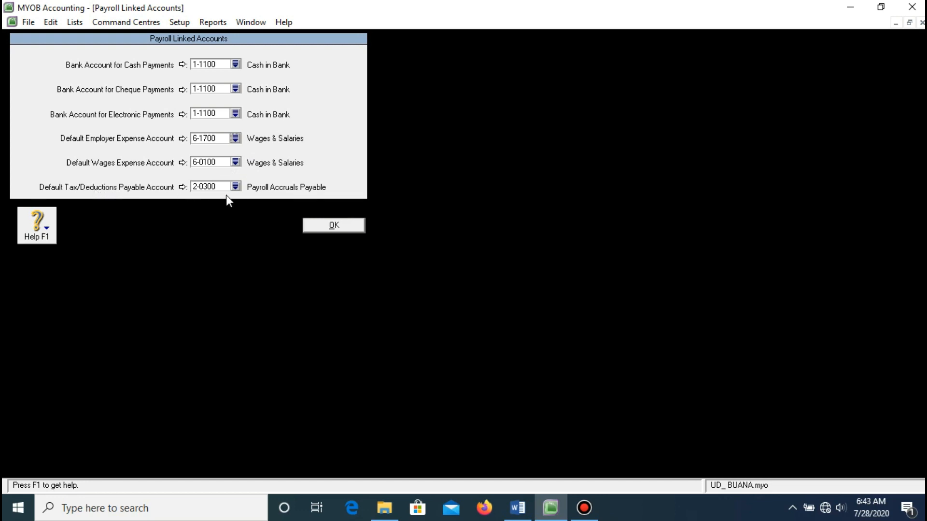
- Set the default tax/deductions payable account to 2-1300 Income Tax Payable and save the payroll linked accounts
{"action": "left_click", "coordinate": [236, 186]}
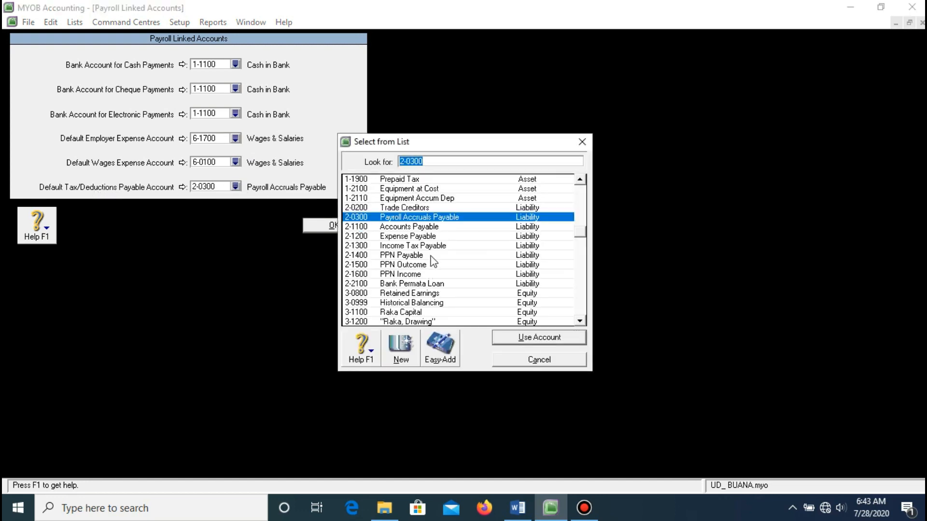
{"action": "left_click", "coordinate": [431, 246]}
{"action": "left_click", "coordinate": [524, 337]}
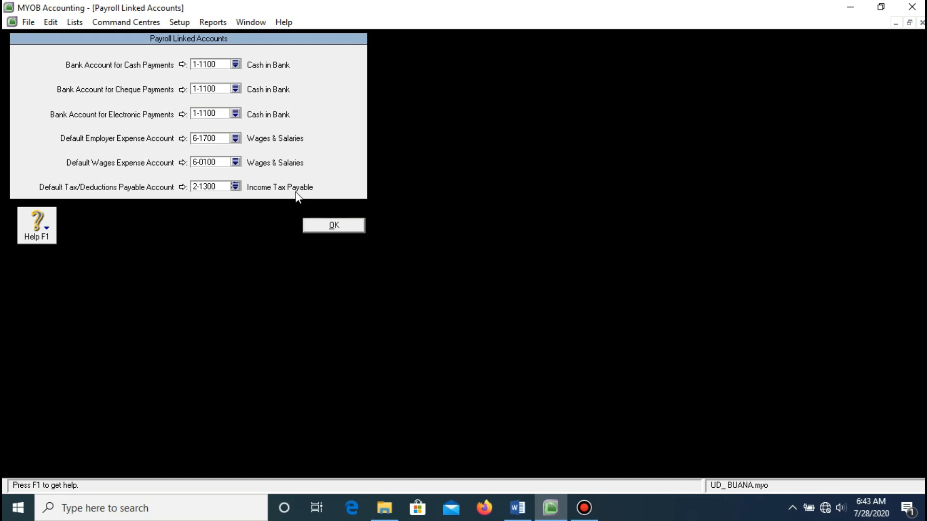
{"action": "left_click", "coordinate": [327, 226]}
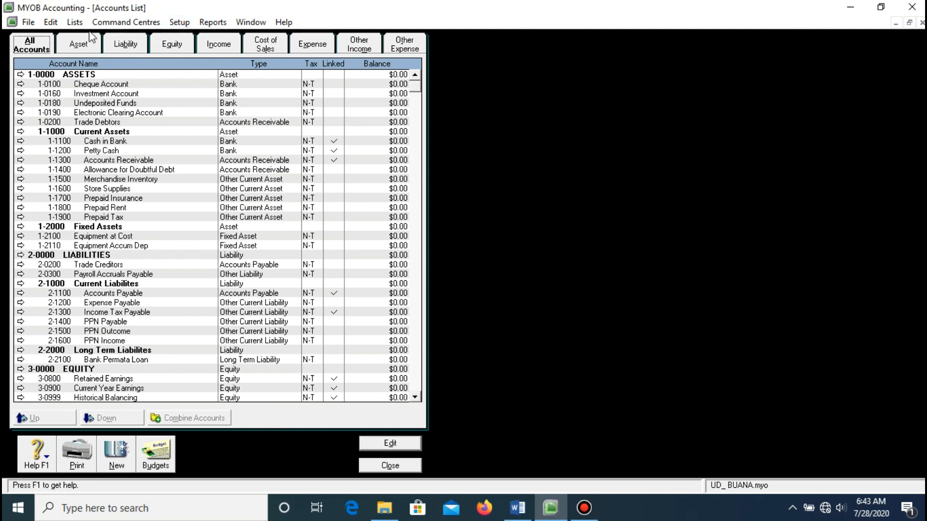
- Change the GST tax code to PPN with the description PAJAK PERTAMBAHAN NILAI
{"action": "left_click", "coordinate": [75, 23]}
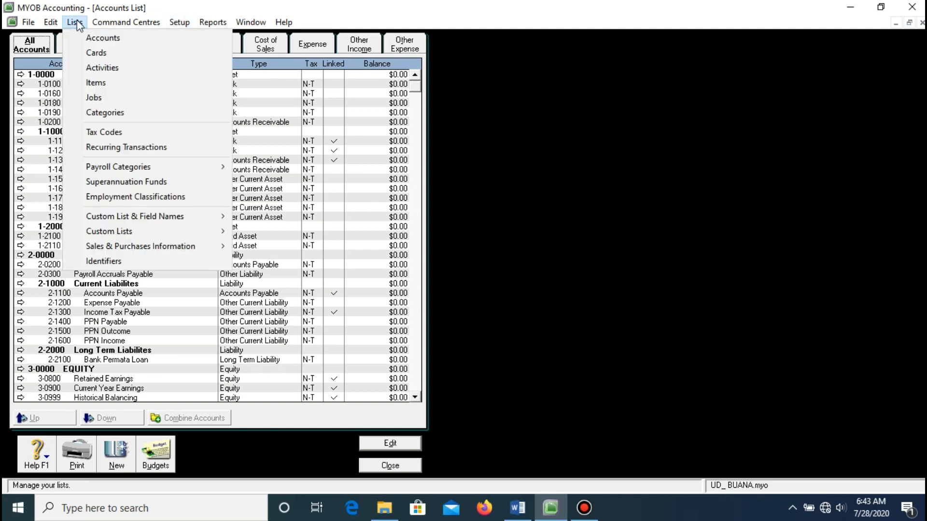
{"action": "left_click", "coordinate": [125, 132]}
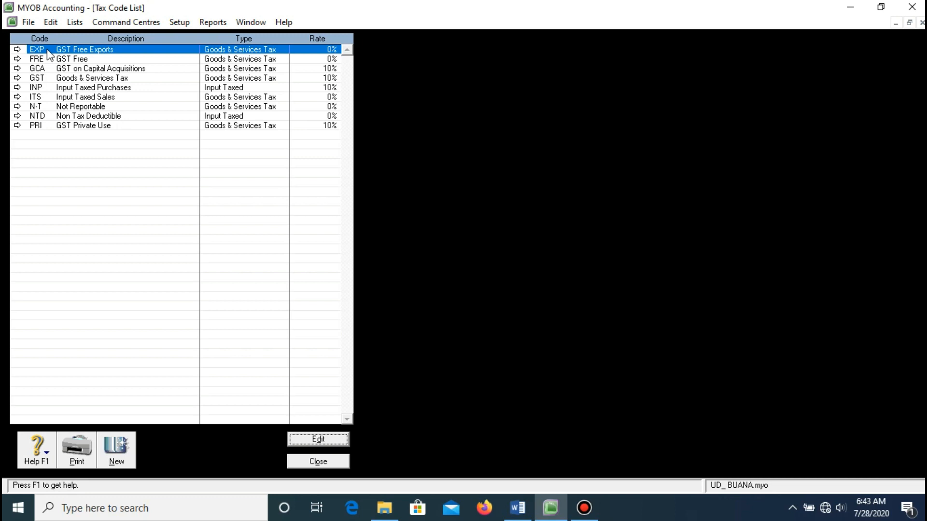
{"action": "left_click", "coordinate": [40, 78]}
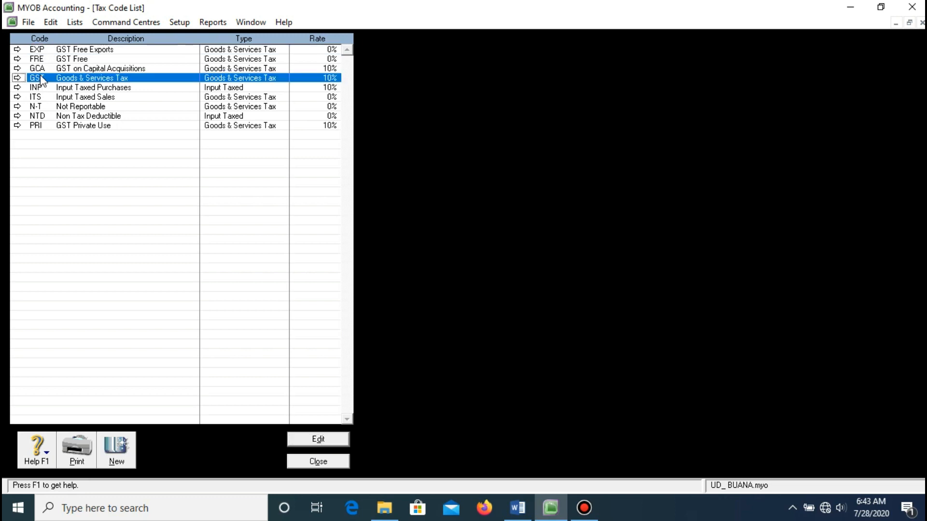
{"action": "double_click", "coordinate": [91, 80]}
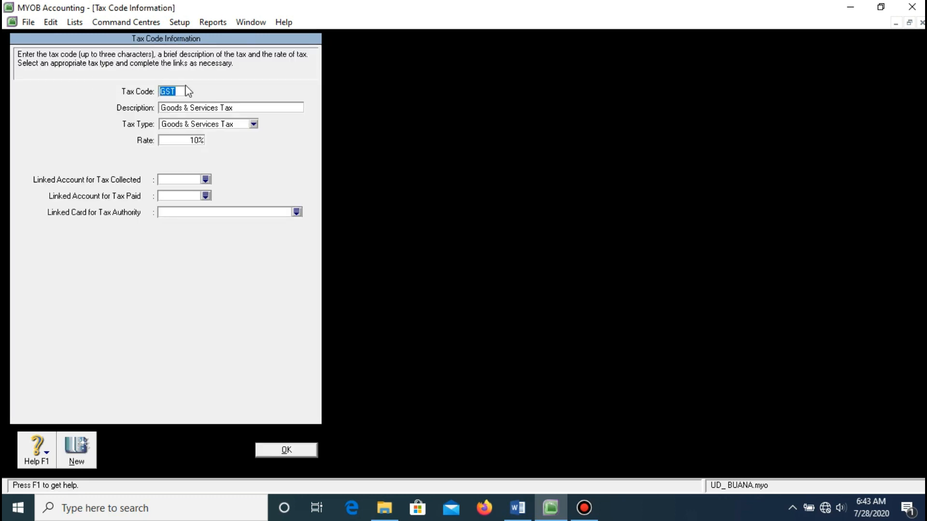
{"action": "type", "text": "PPN"}
{"action": "left_click", "coordinate": [192, 109]}
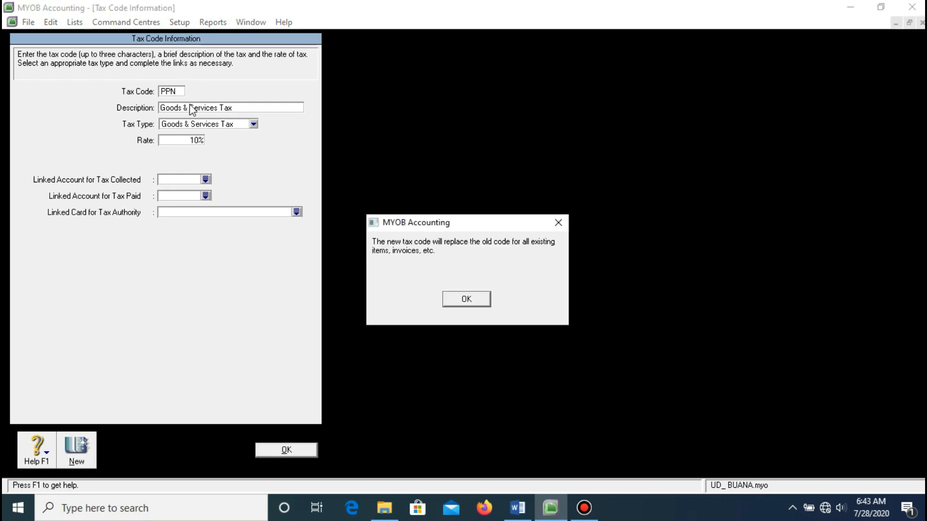
{"action": "key", "text": "Return"}
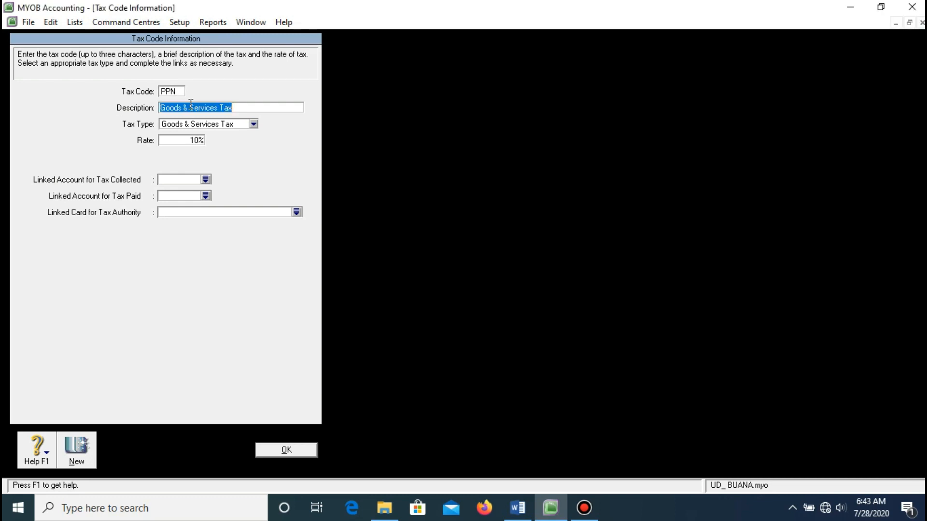
{"action": "type", "text": "PAJ"}
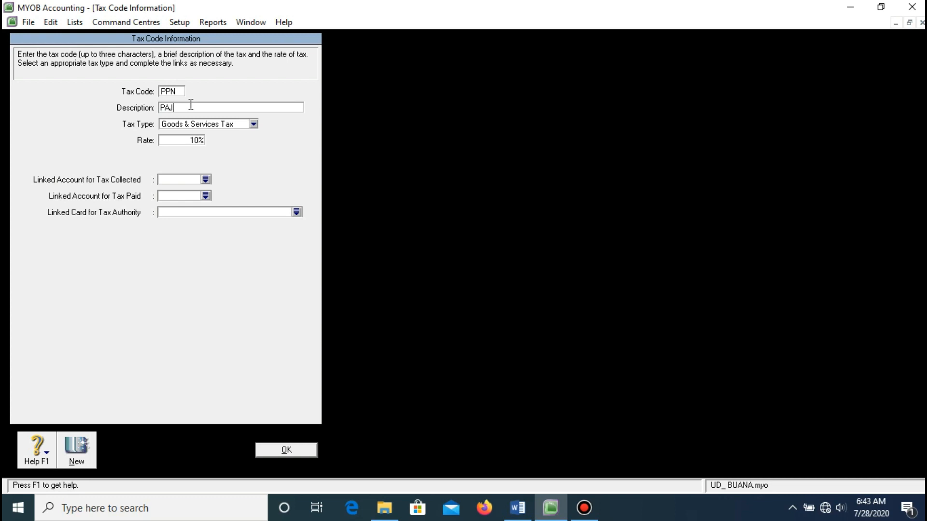
{"action": "type", "text": "AK PERTAMBAHAN NILAI"}
- Check the PPN policy in the Word document and set the tax code's linked account for tax collected to 2-1500 PPN Outcome
{"action": "left_click", "coordinate": [517, 508]}
{"action": "scroll", "coordinate": [343, 318], "scroll_direction": "up", "scroll_amount": 20}
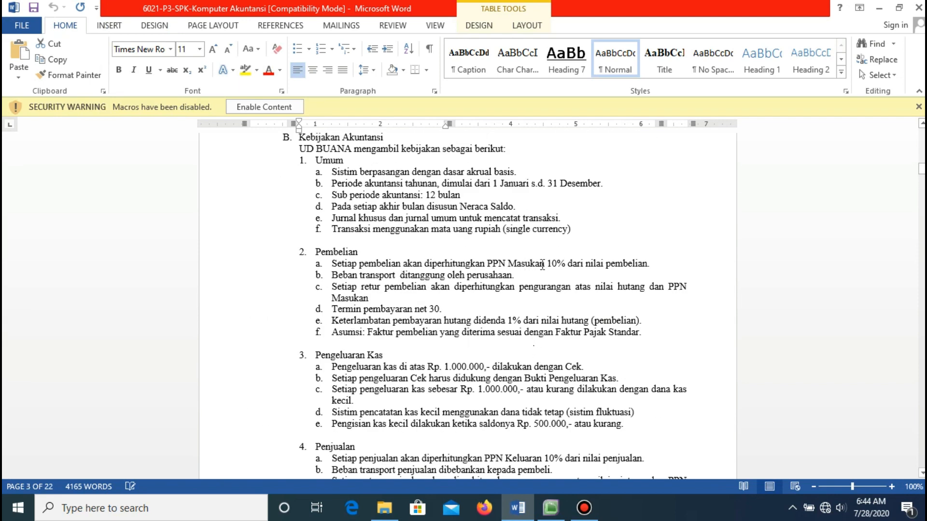
{"action": "left_click", "coordinate": [550, 508]}
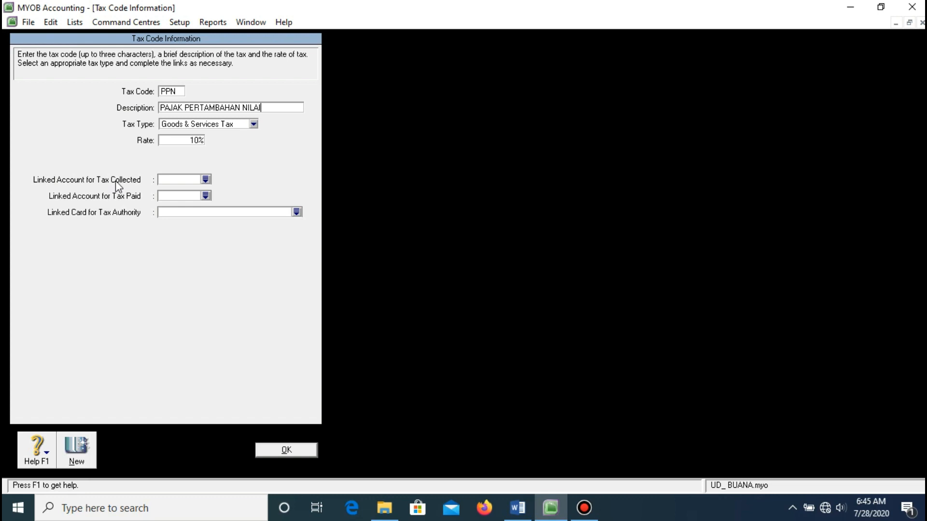
{"action": "left_click", "coordinate": [206, 180]}
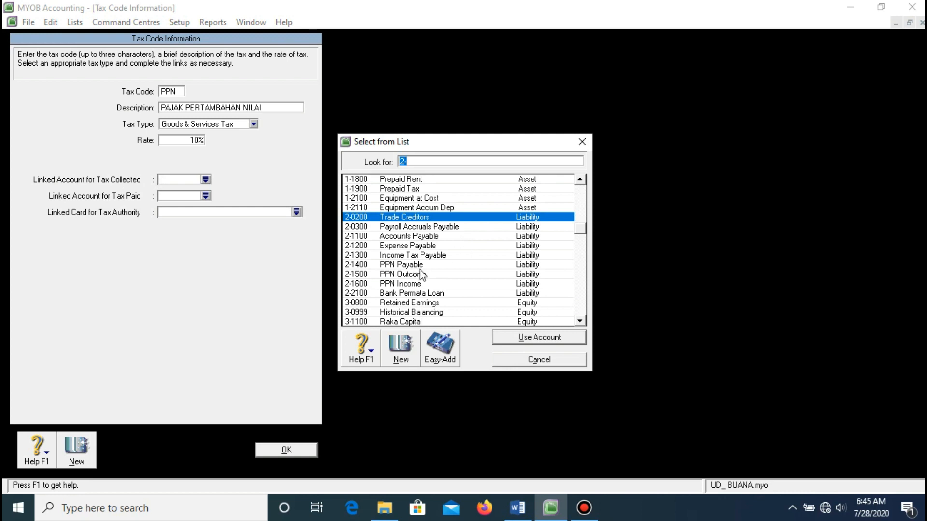
{"action": "type", "text": "1500"}
{"action": "left_click", "coordinate": [549, 338]}
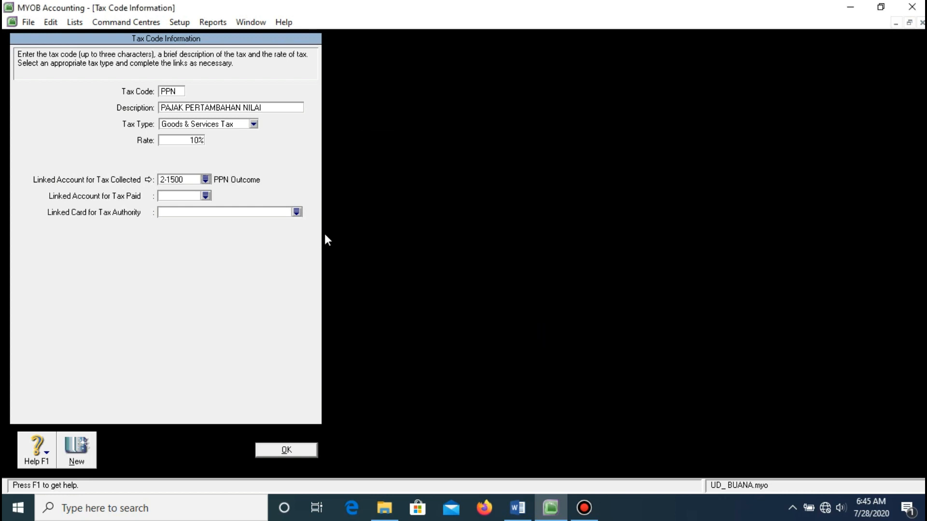
- Set the linked account for tax paid to 2-1600 PPN Income, save the PPN tax code and return to the Command Centre
{"action": "left_click", "coordinate": [206, 196]}
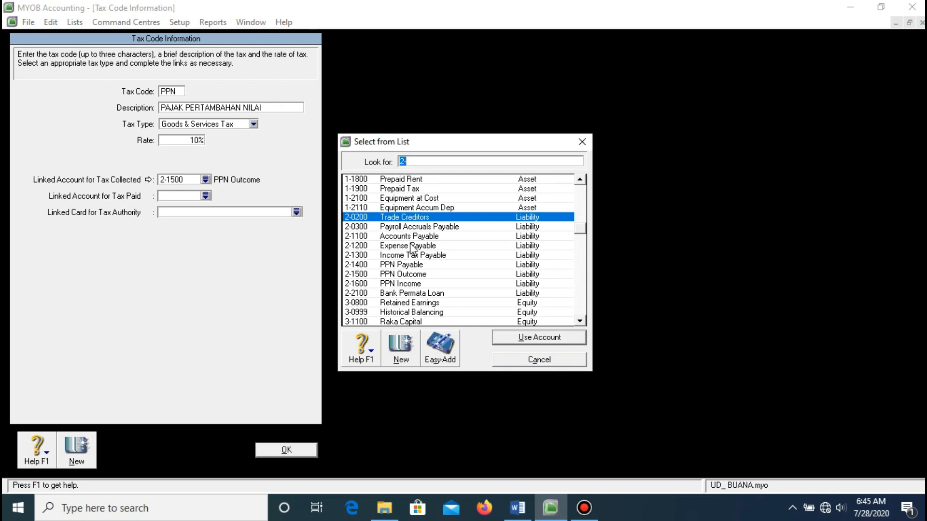
{"action": "left_click", "coordinate": [401, 285]}
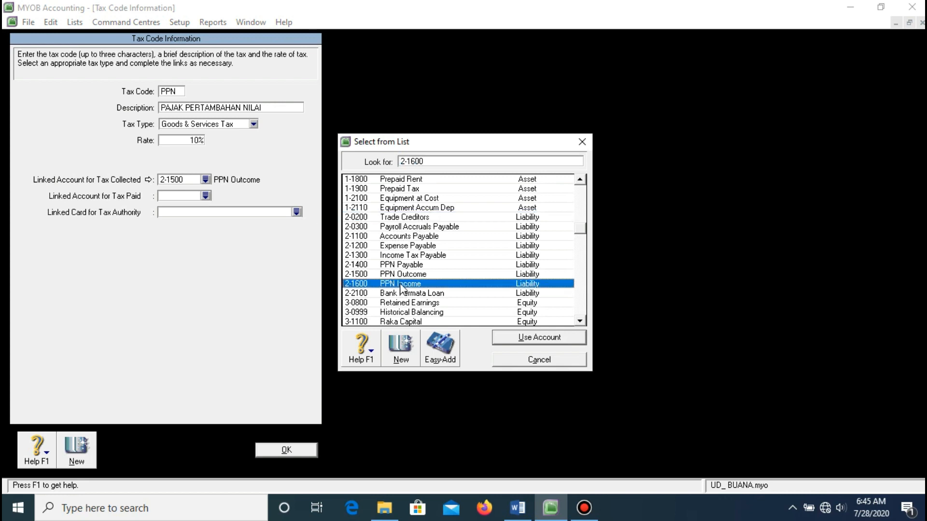
{"action": "left_click", "coordinate": [563, 341]}
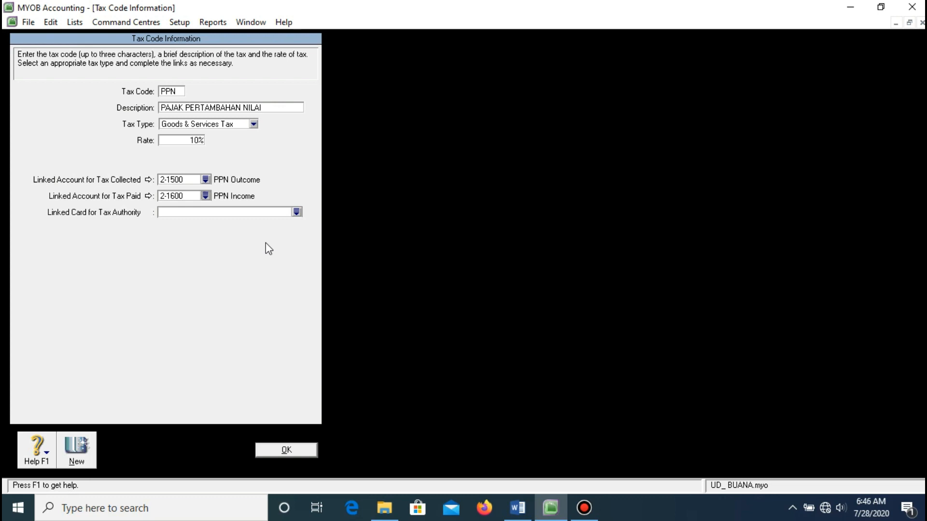
{"action": "left_click", "coordinate": [309, 452]}
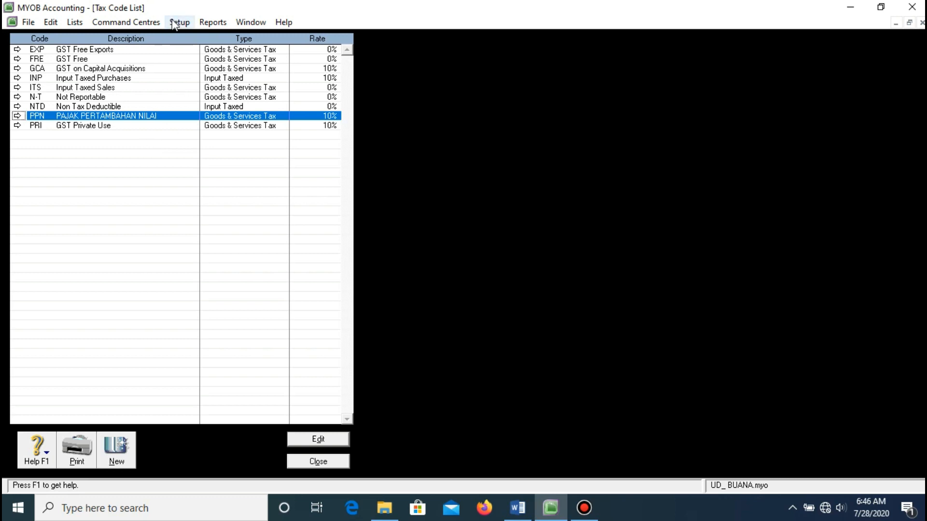
{"action": "left_click", "coordinate": [309, 464]}
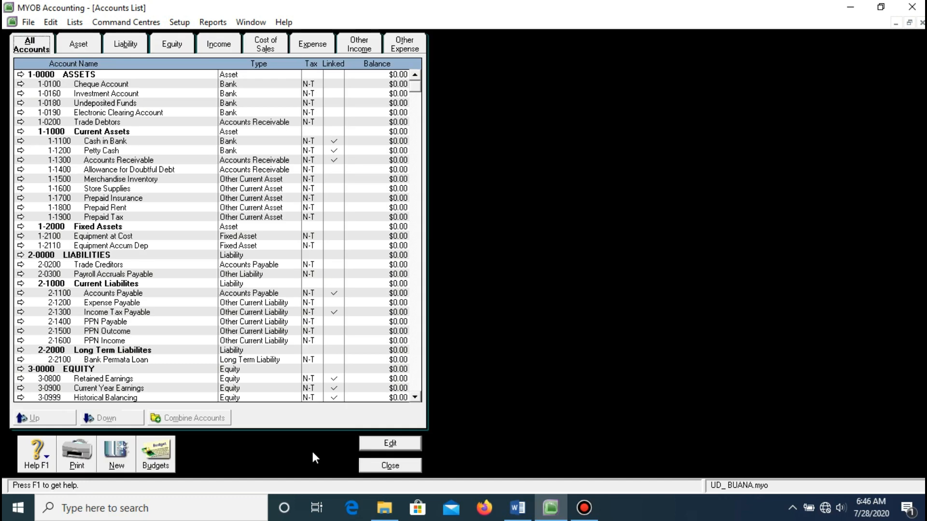
{"action": "left_click", "coordinate": [390, 466]}
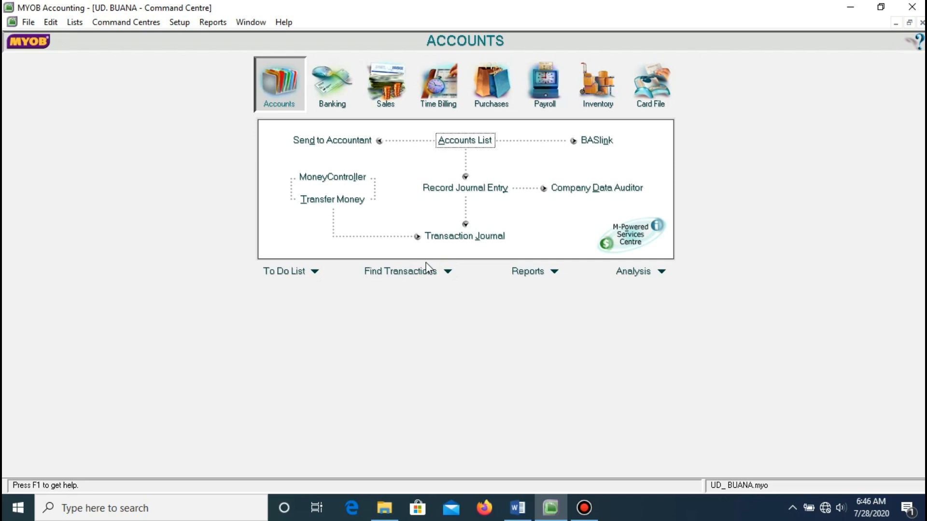
- Examine the customer and supplier lists and the 30 November 2018 trial balance in the Word document
{"action": "left_click", "coordinate": [517, 507]}
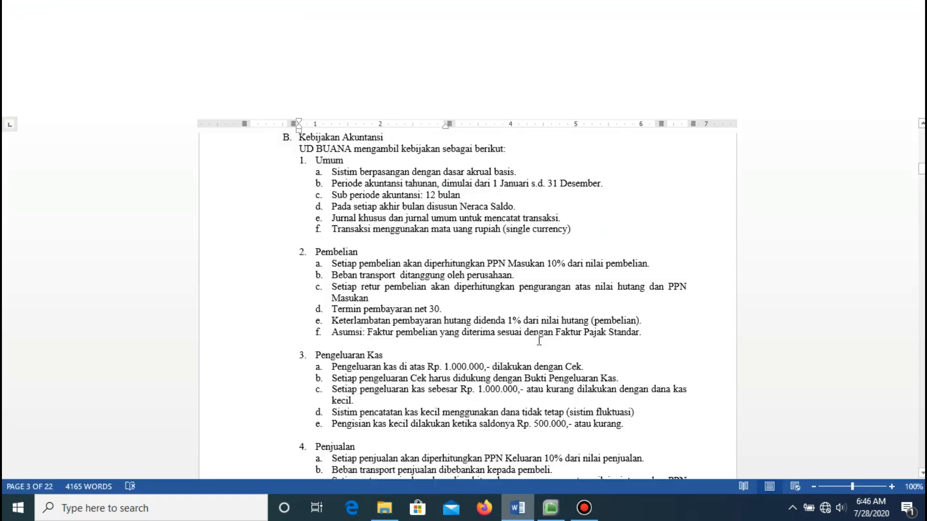
{"action": "scroll", "coordinate": [514, 245], "scroll_direction": "down", "scroll_amount": 15}
{"action": "scroll", "coordinate": [513, 245], "scroll_direction": "down", "scroll_amount": 15}
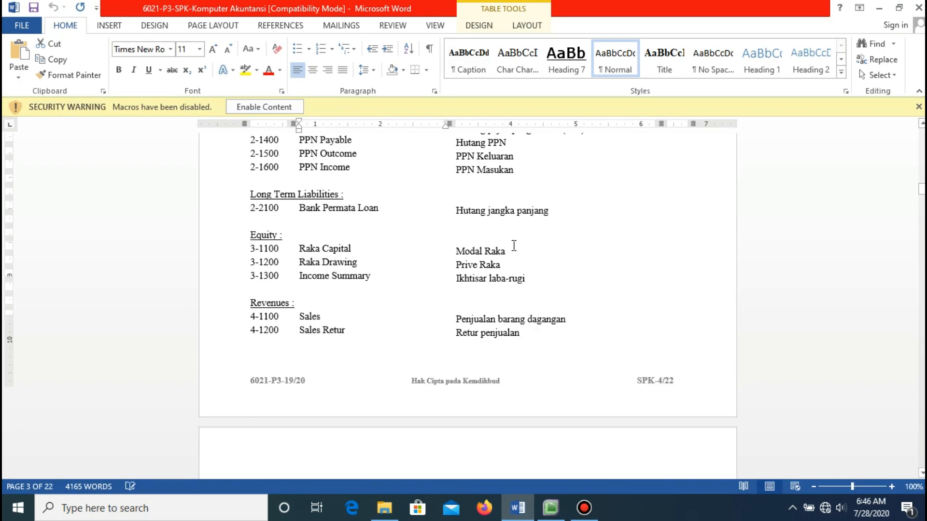
{"action": "scroll", "coordinate": [513, 248], "scroll_direction": "down", "scroll_amount": 15}
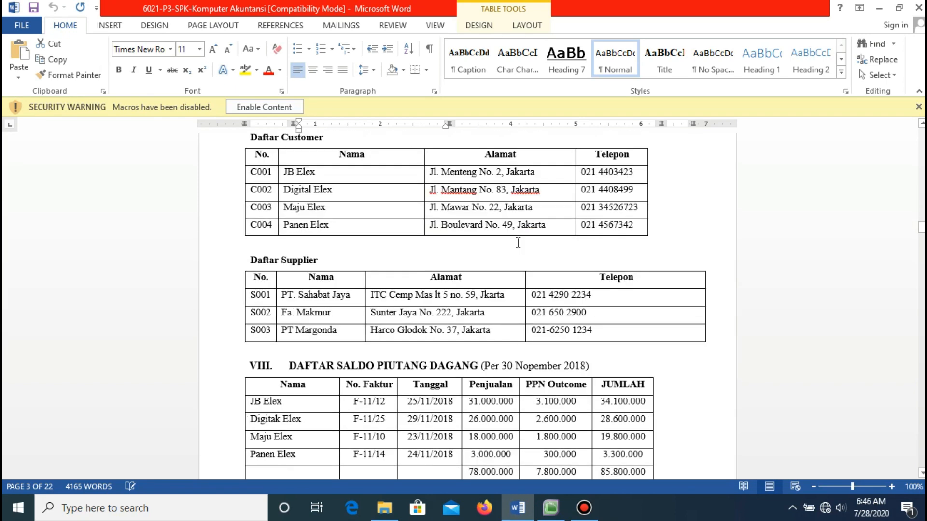
{"action": "scroll", "coordinate": [517, 243], "scroll_direction": "up", "scroll_amount": 3}
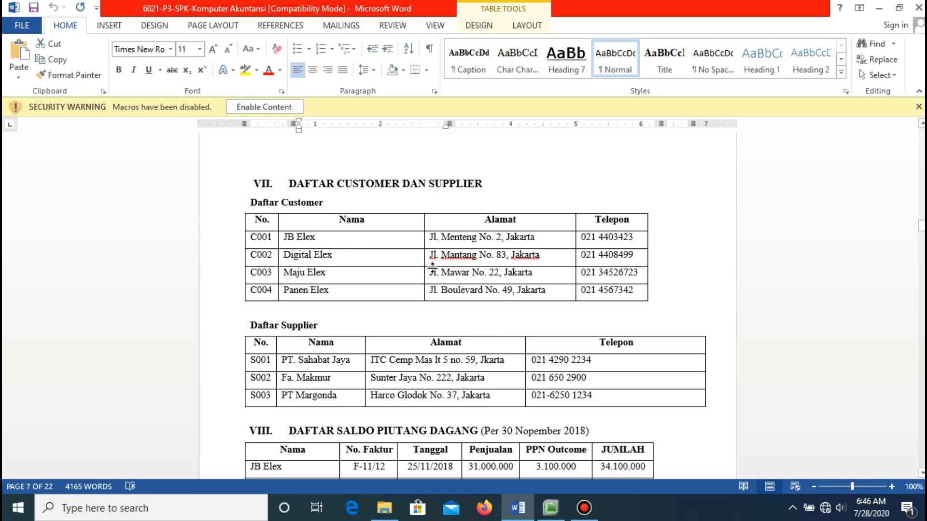
{"action": "scroll", "coordinate": [433, 269], "scroll_direction": "up", "scroll_amount": 1}
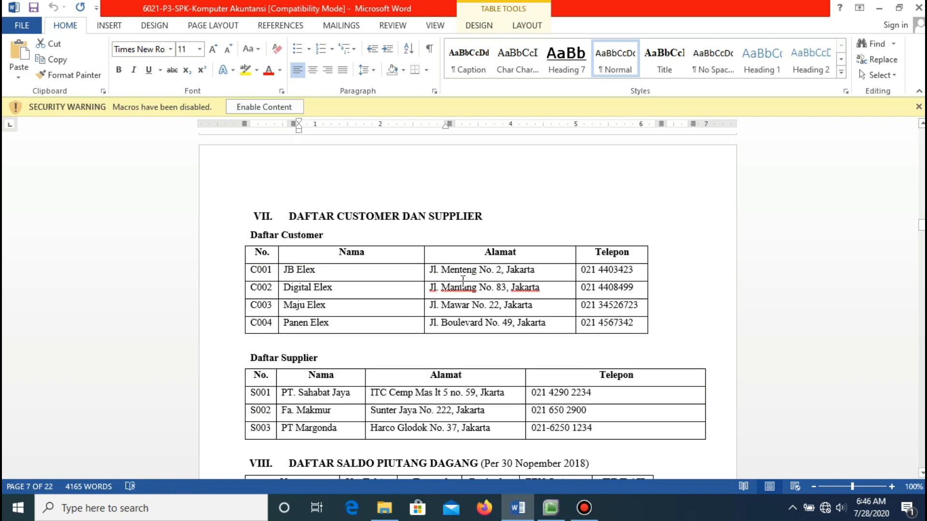
{"action": "scroll", "coordinate": [462, 280], "scroll_direction": "up", "scroll_amount": 20}
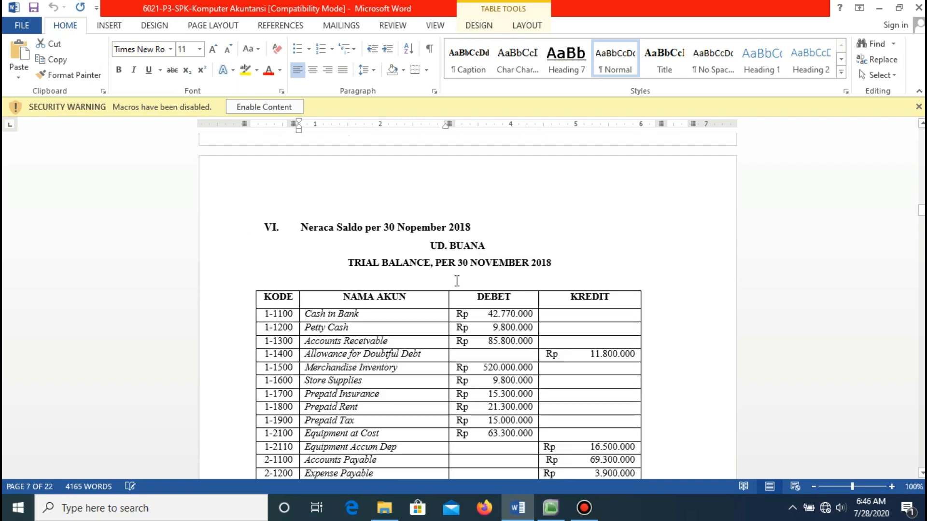
{"action": "scroll", "coordinate": [456, 280], "scroll_direction": "down", "scroll_amount": 1}
{"action": "scroll", "coordinate": [401, 251], "scroll_direction": "down", "scroll_amount": 1}
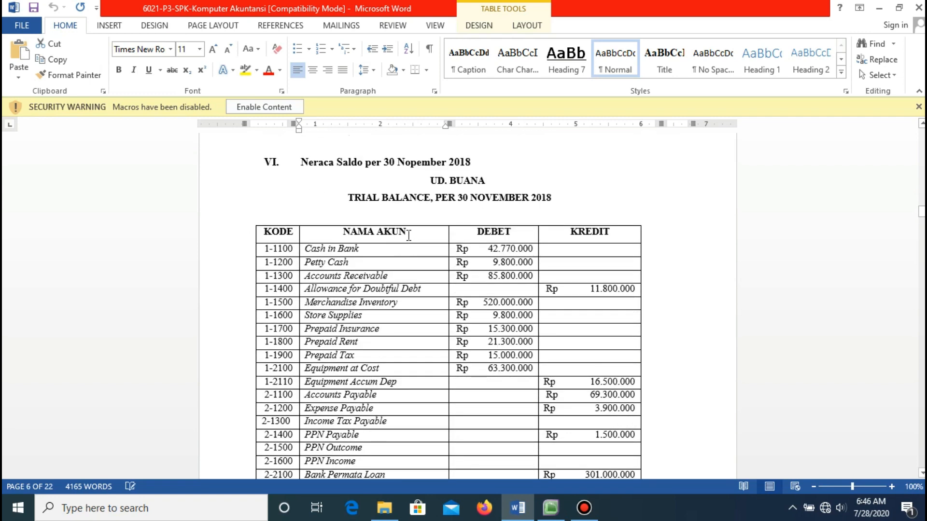
- Return to MYOB Accounting, view the account opening balances form and close it without entering balances
{"action": "left_click", "coordinate": [550, 508]}
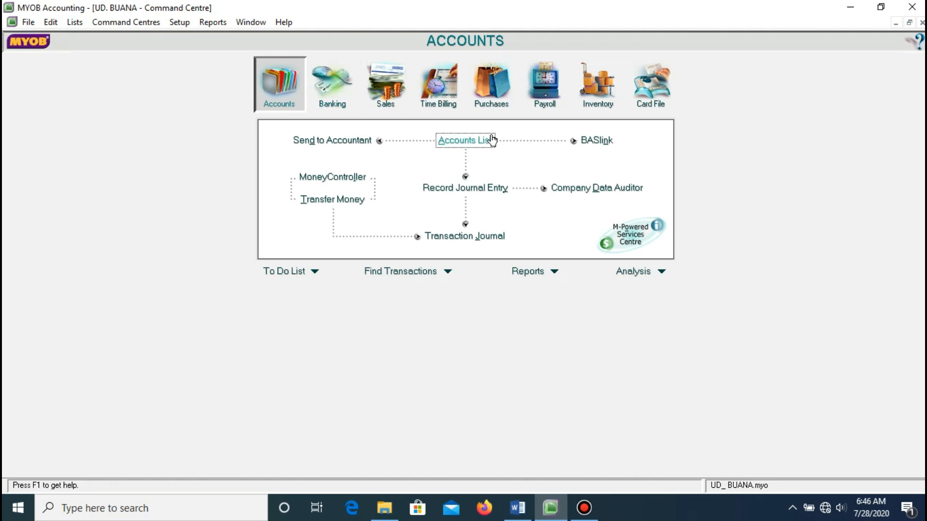
{"action": "left_click", "coordinate": [179, 23]}
{"action": "mouse_move", "coordinate": [281, 54]}
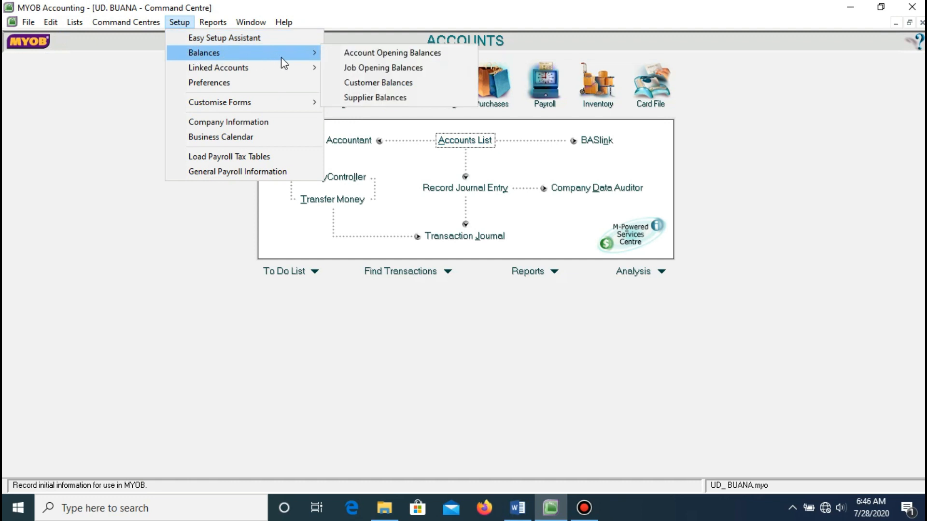
{"action": "left_click", "coordinate": [333, 57]}
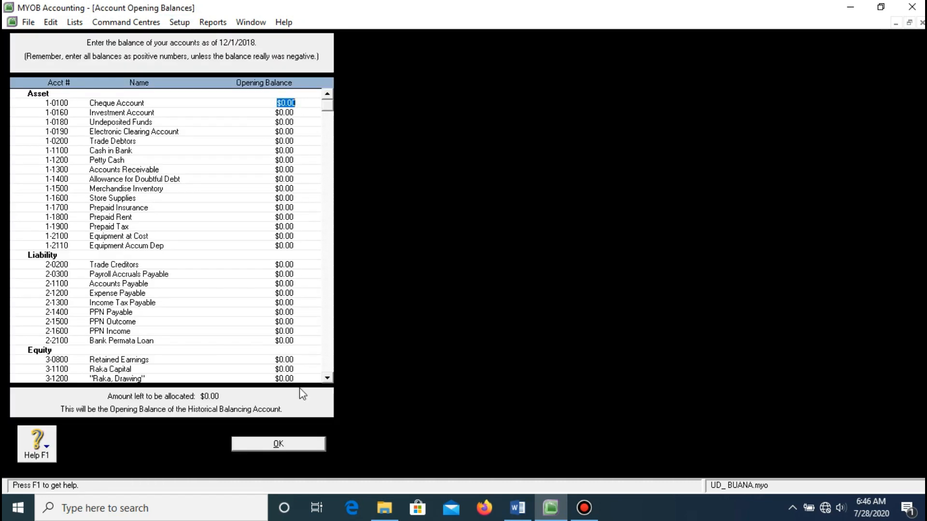
{"action": "left_click", "coordinate": [279, 444]}
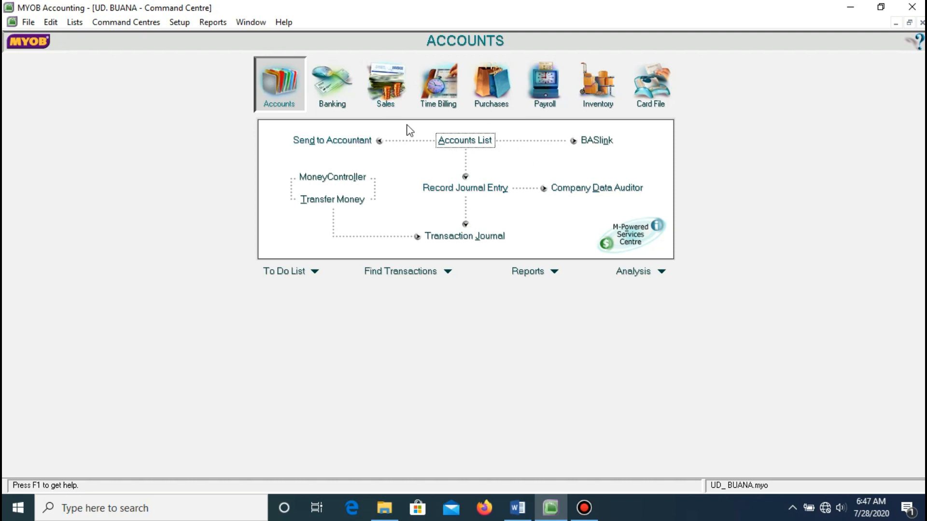
{"action": "left_click", "coordinate": [179, 23]}
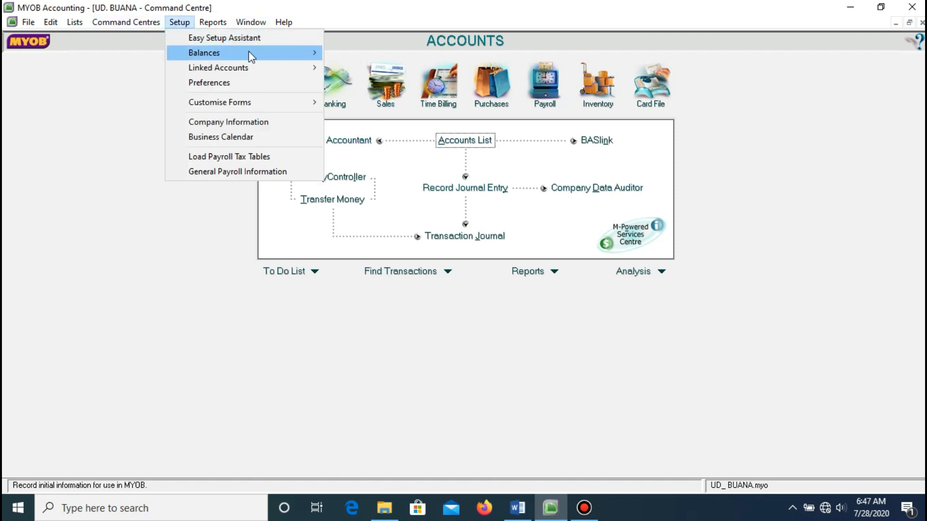
{"action": "mouse_move", "coordinate": [275, 51]}
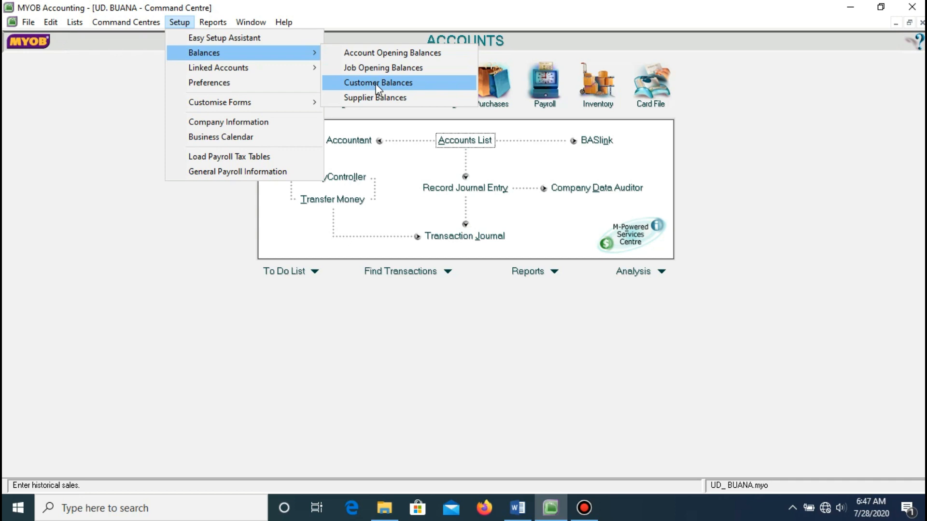
{"action": "left_click", "coordinate": [762, 205]}
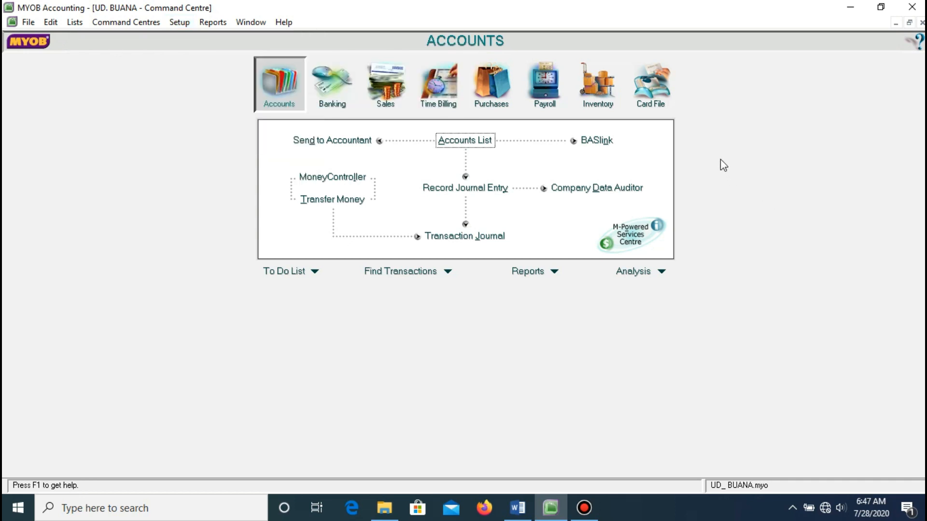
- Open the Cards List from the Card File command centre
{"action": "left_click", "coordinate": [638, 104]}
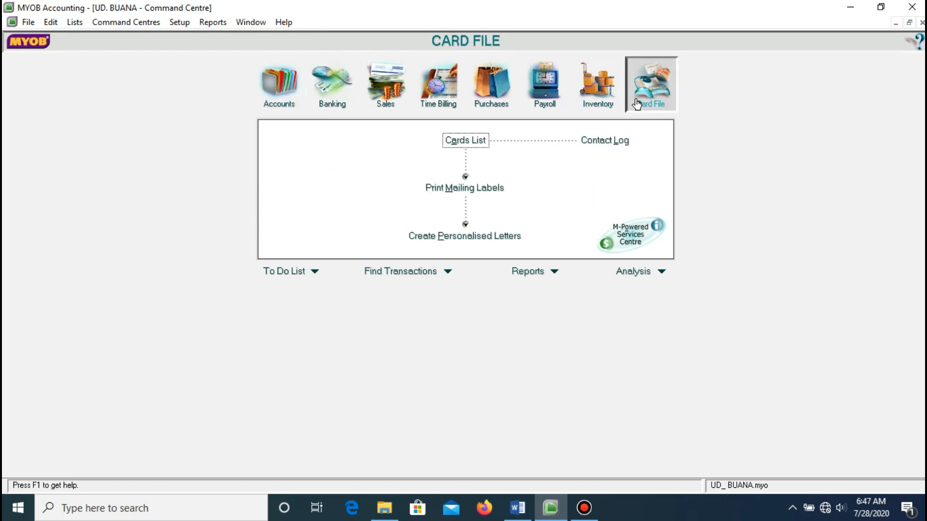
{"action": "left_click", "coordinate": [609, 100]}
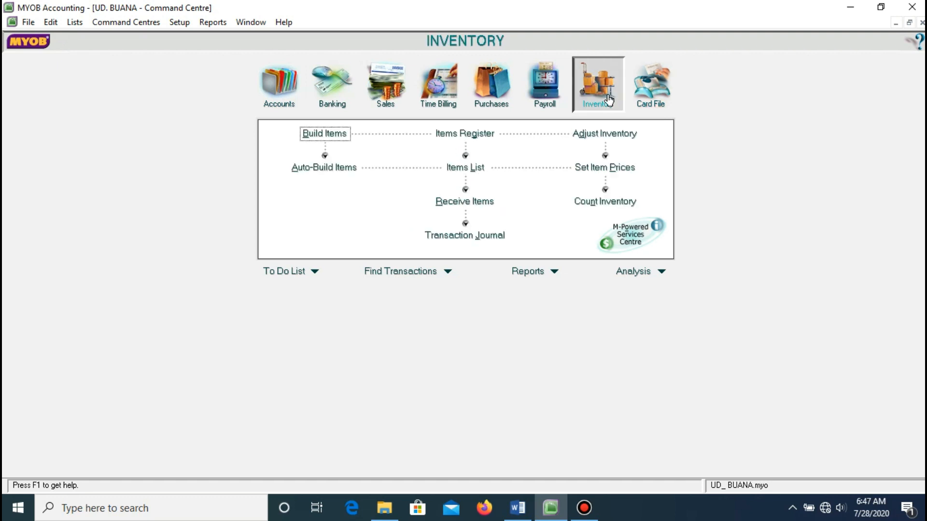
{"action": "left_click", "coordinate": [642, 106]}
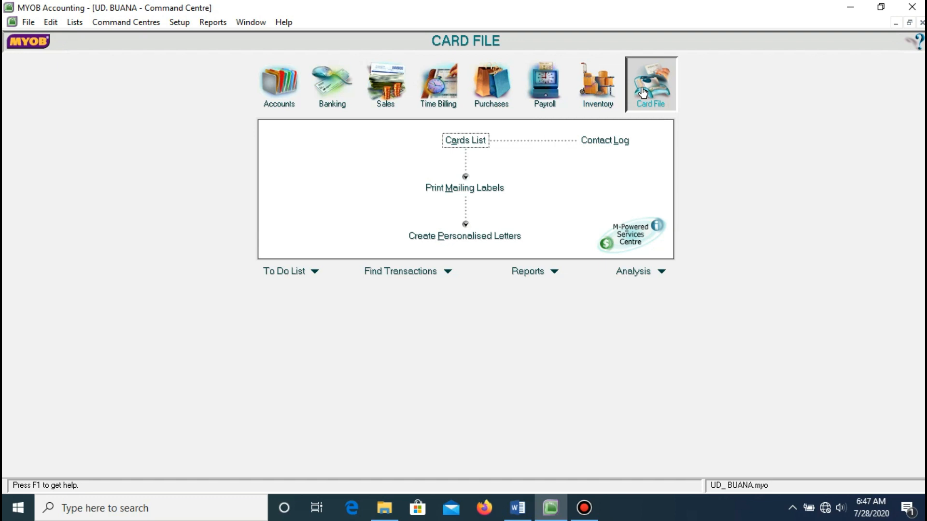
{"action": "left_click", "coordinate": [476, 142]}
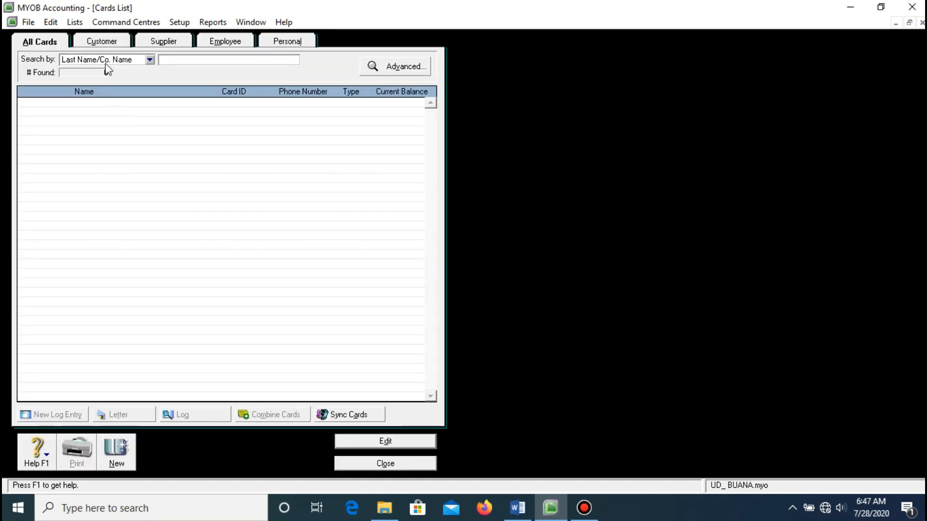
- View the customer, supplier and all-cards lists, and open a blank customer card, closing it without entering data
{"action": "left_click", "coordinate": [102, 42]}
{"action": "left_click", "coordinate": [182, 43]}
{"action": "left_click", "coordinate": [49, 44]}
{"action": "mouse_move", "coordinate": [552, 510]}
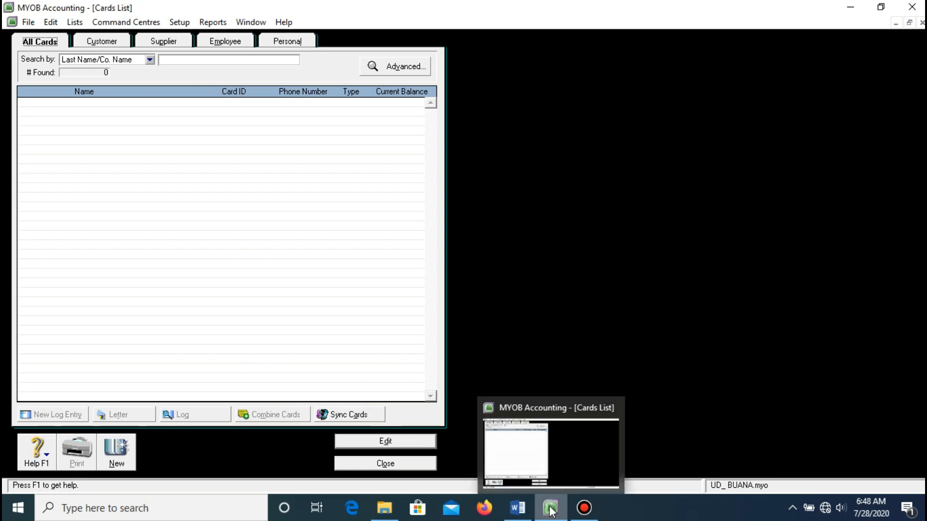
{"action": "left_click", "coordinate": [117, 447]}
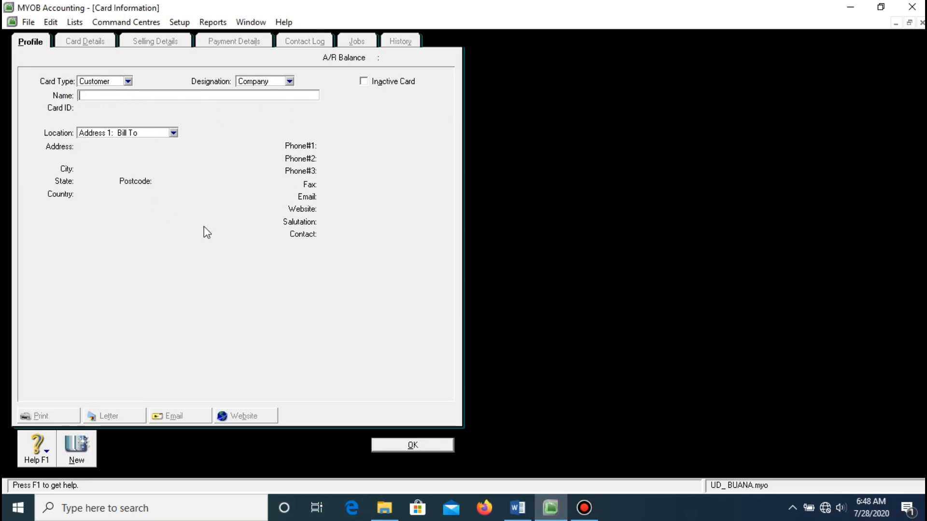
{"action": "left_click", "coordinate": [412, 445]}
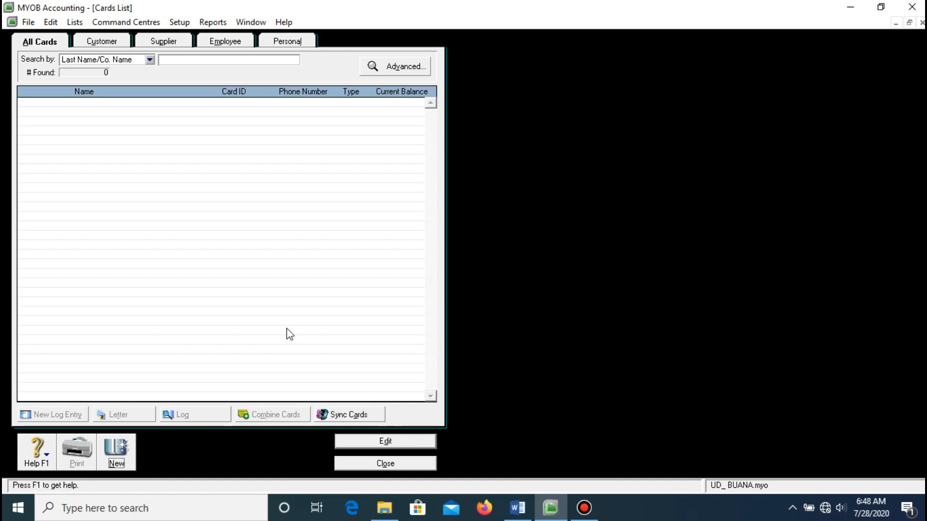
- Open the Daftar Customer workbook from the daftar ud buana folder, close the Office activation notice and show the first columns
{"action": "left_click", "coordinate": [384, 507]}
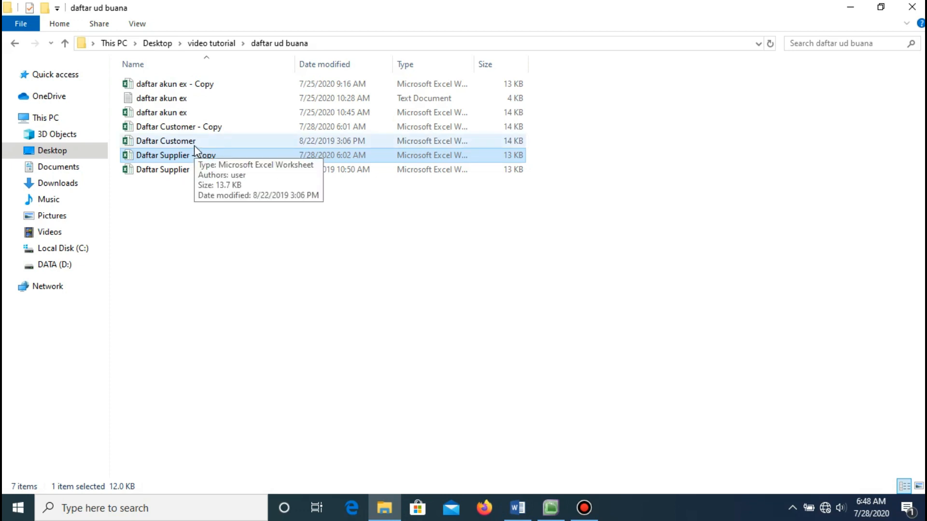
{"action": "double_click", "coordinate": [196, 144]}
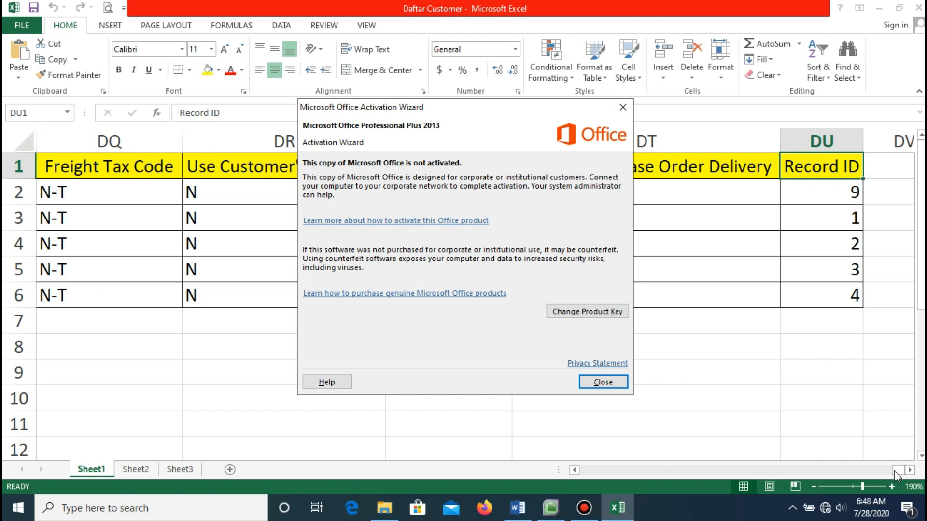
{"action": "left_click", "coordinate": [603, 383]}
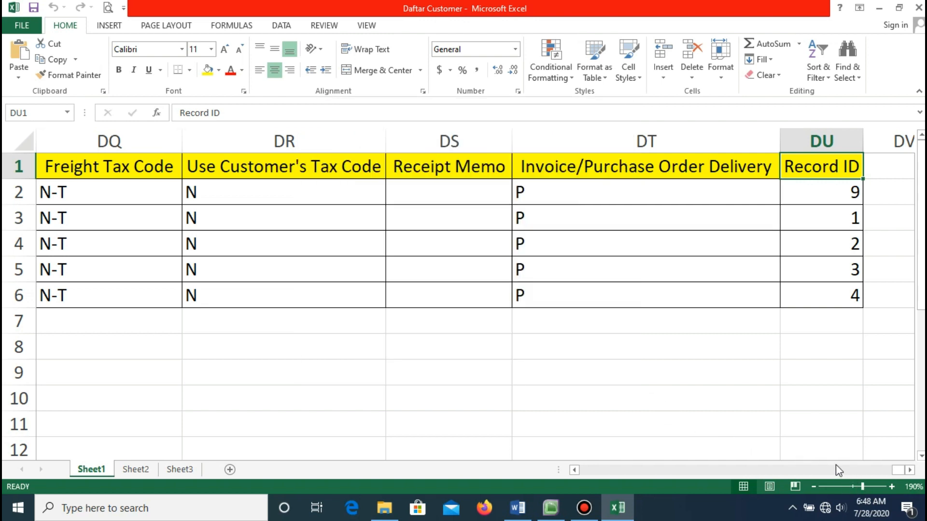
{"action": "left_click", "coordinate": [835, 469]}
{"action": "left_click_drag", "start_coordinate": [873, 468], "coordinate": [560, 468]}
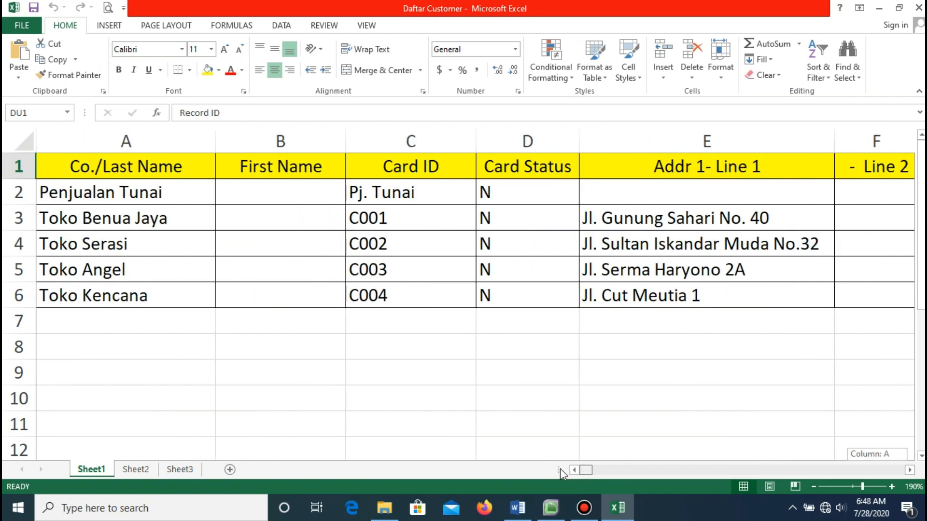
- Examine the name, card ID, card status, address, city, state, country and phone columns of the customer template in Sheet1
{"action": "left_click", "coordinate": [139, 198]}
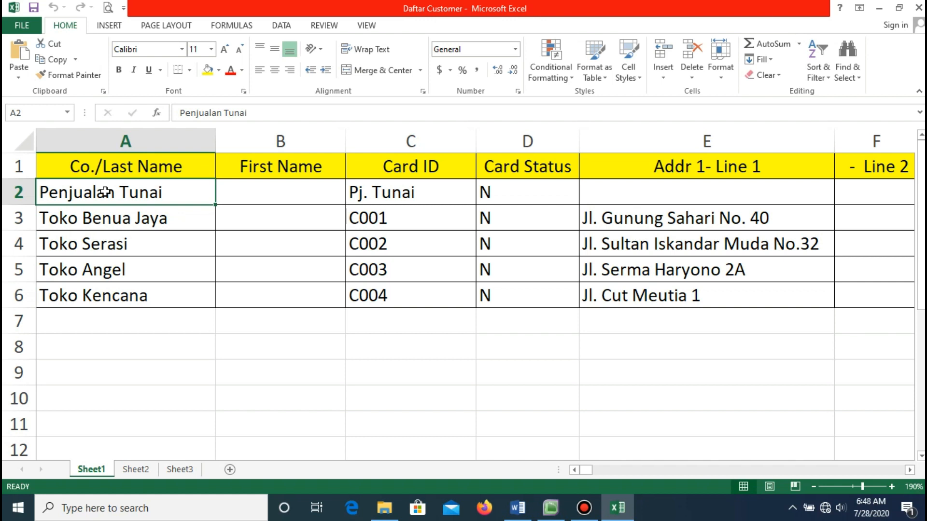
{"action": "left_click", "coordinate": [396, 194]}
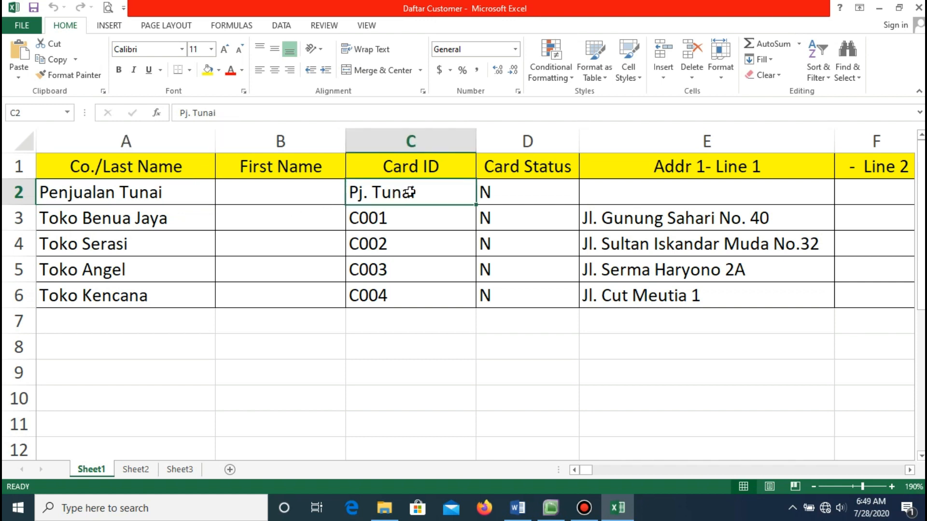
{"action": "left_click_drag", "start_coordinate": [586, 470], "coordinate": [601, 474]}
{"action": "left_click", "coordinate": [223, 194]}
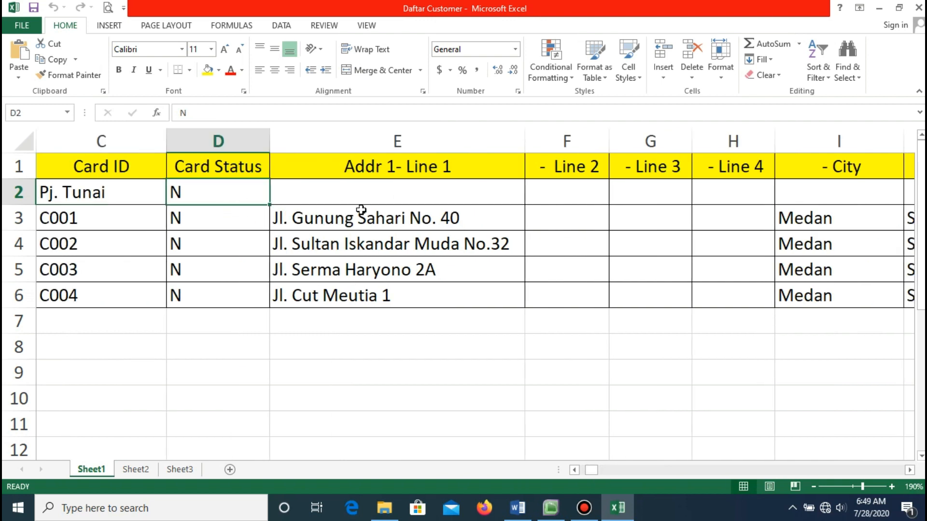
{"action": "left_click", "coordinate": [408, 188]}
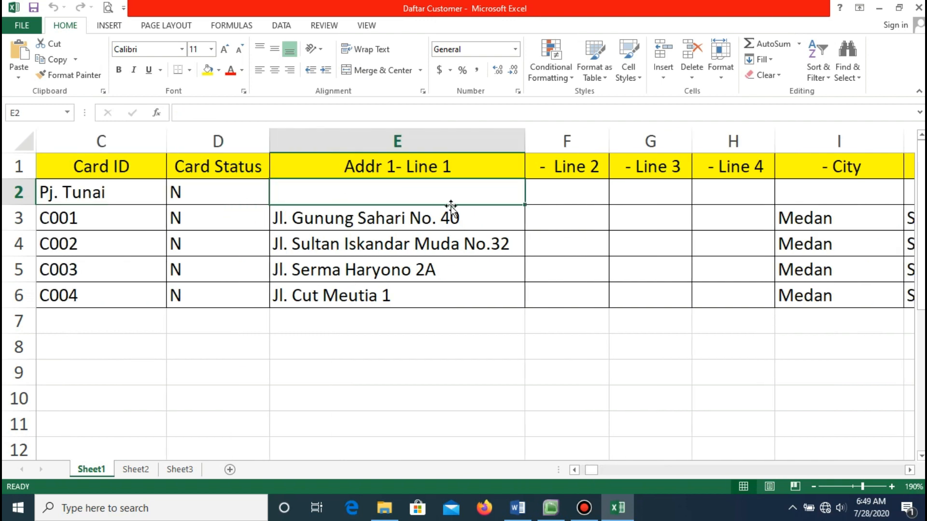
{"action": "left_click", "coordinate": [910, 470]}
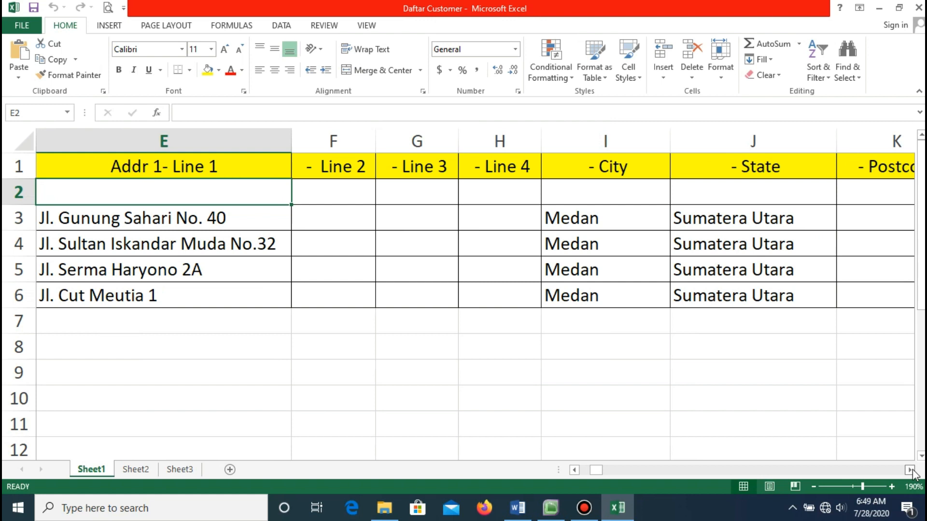
{"action": "left_click", "coordinate": [191, 221]}
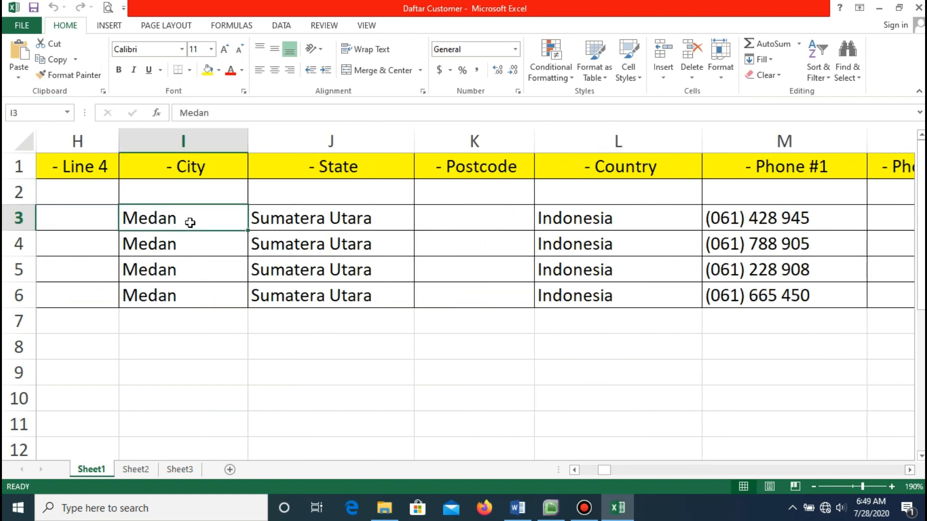
{"action": "left_click", "coordinate": [295, 216]}
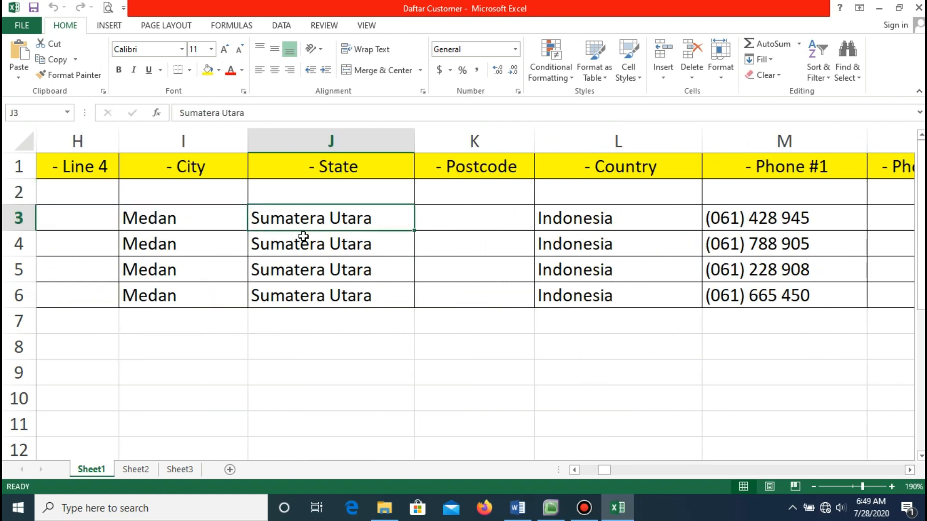
{"action": "left_click", "coordinate": [608, 216]}
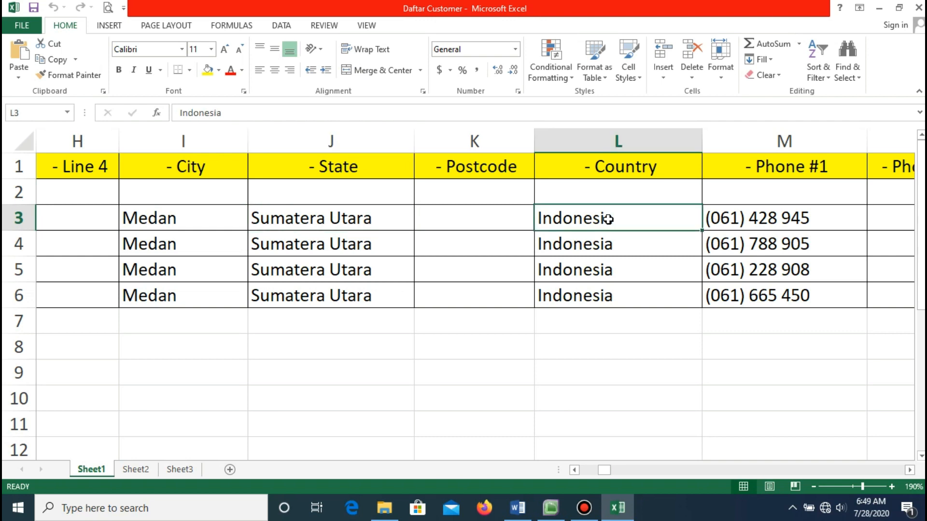
{"action": "left_click", "coordinate": [752, 217]}
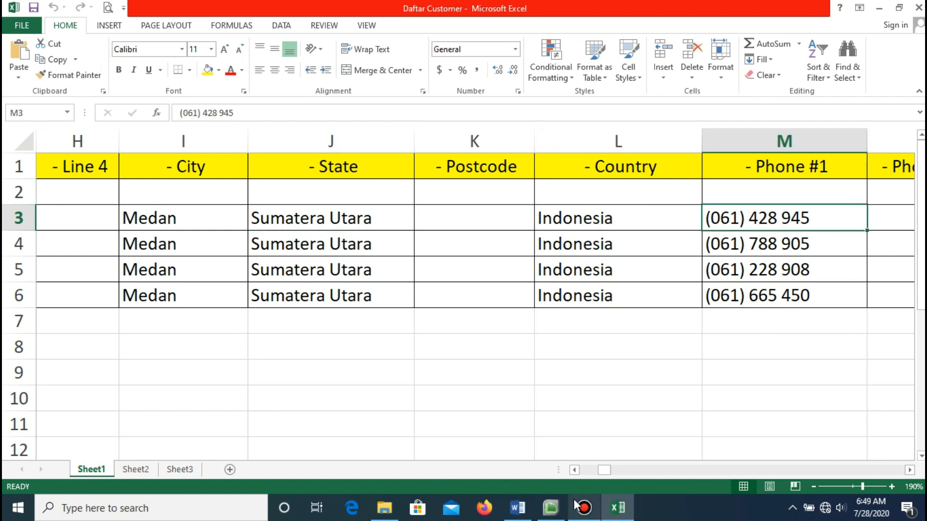
- Examine the Daftar Customer and Daftar Supplier tables in the Word document, check the MYOB Cards List and return to the Excel workbook
{"action": "left_click", "coordinate": [517, 511]}
{"action": "scroll", "coordinate": [435, 338], "scroll_direction": "down", "scroll_amount": 20}
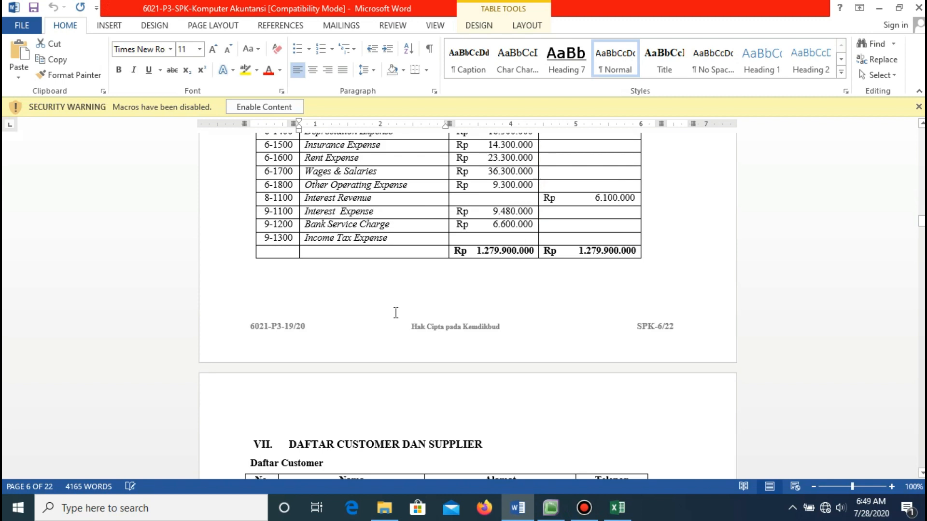
{"action": "scroll", "coordinate": [396, 313], "scroll_direction": "down", "scroll_amount": 1}
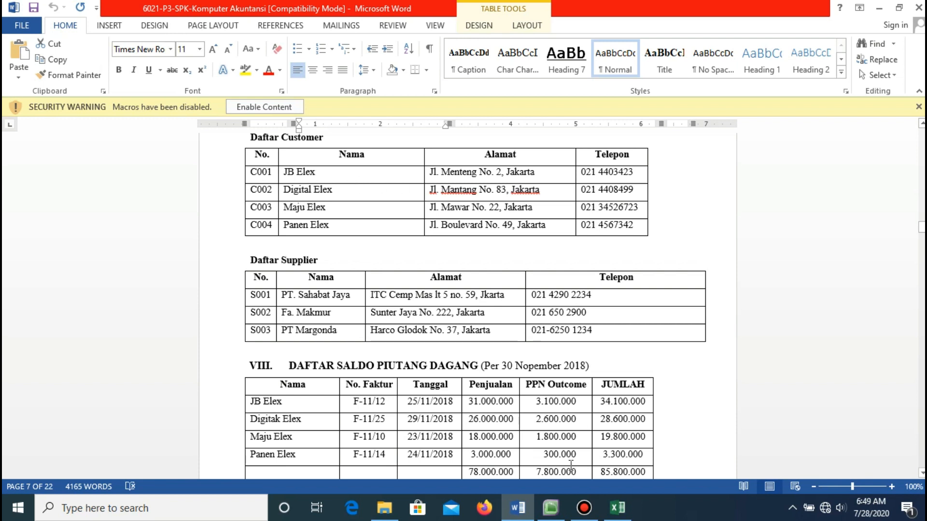
{"action": "left_click", "coordinate": [550, 508]}
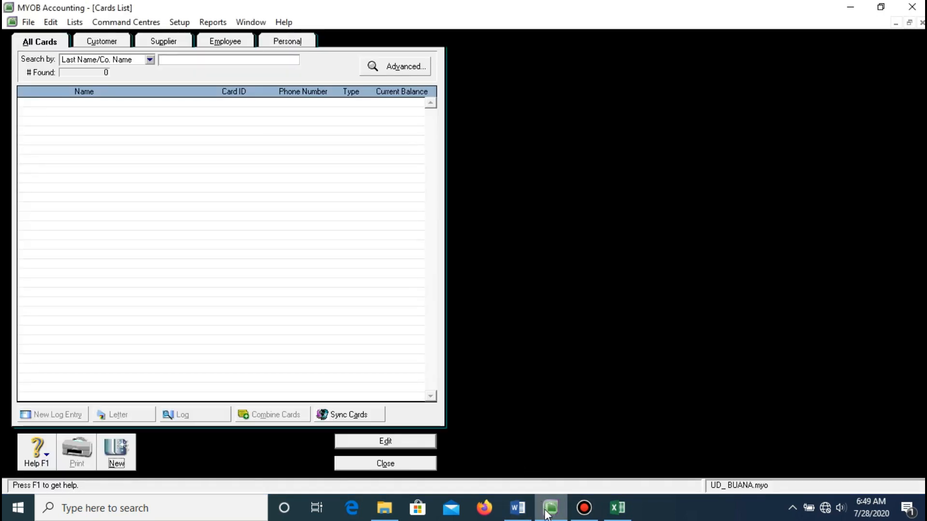
{"action": "left_click", "coordinate": [518, 508]}
{"action": "left_click", "coordinate": [618, 508]}
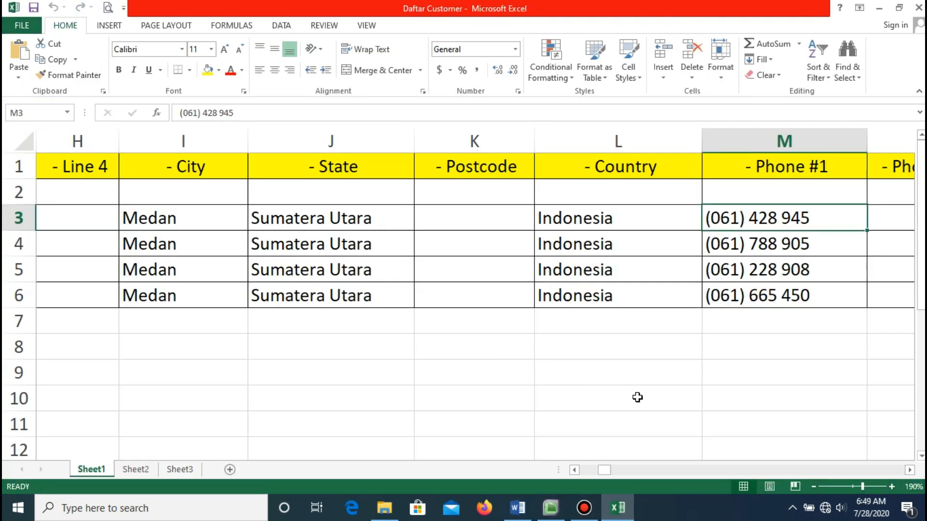
- Compare the Card ID and Co./Last Name entries of the Penjualan Tunai and C001 rows with the customer list in Word
{"action": "left_click_drag", "start_coordinate": [598, 471], "coordinate": [591, 472]}
{"action": "left_click", "coordinate": [79, 210]}
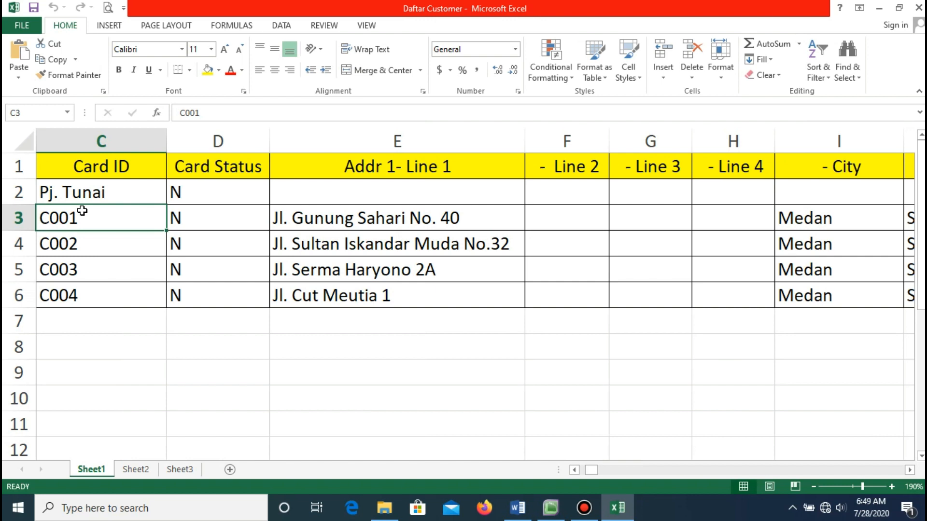
{"action": "left_click", "coordinate": [105, 192]}
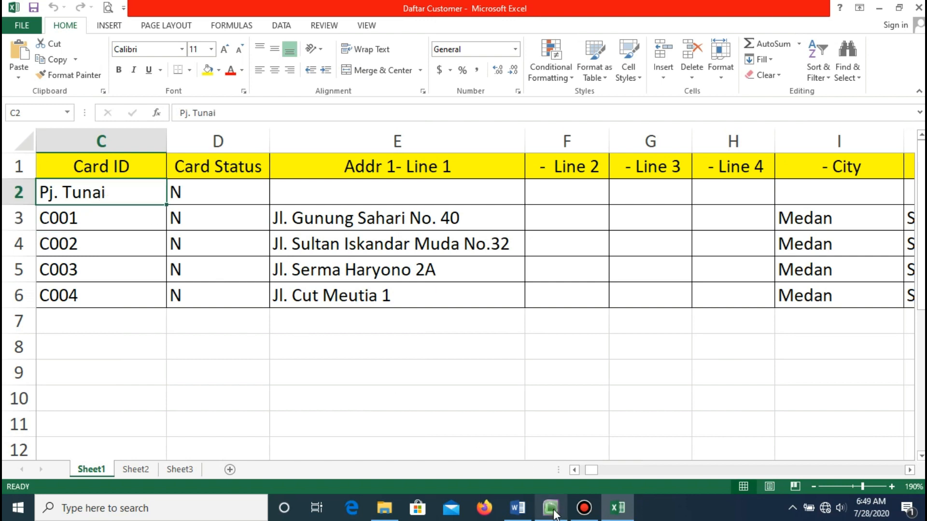
{"action": "left_click", "coordinate": [518, 507]}
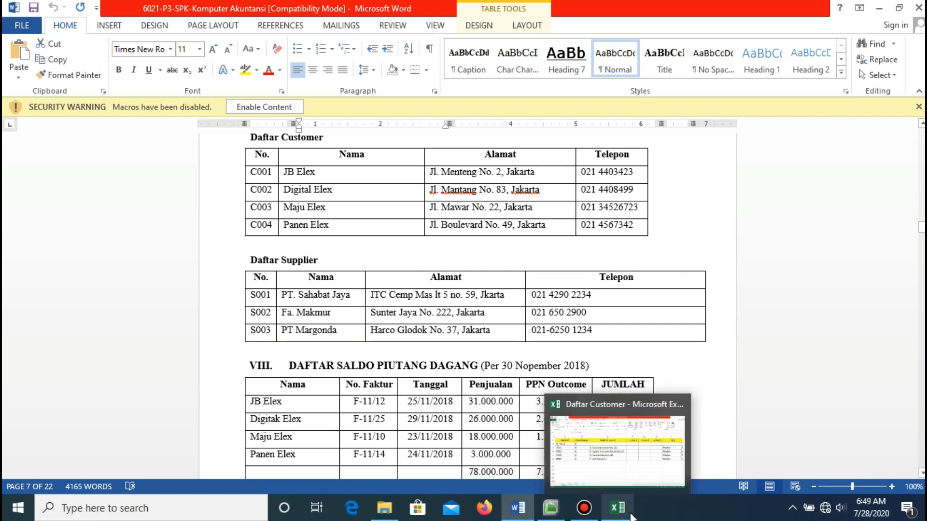
{"action": "left_click", "coordinate": [618, 507]}
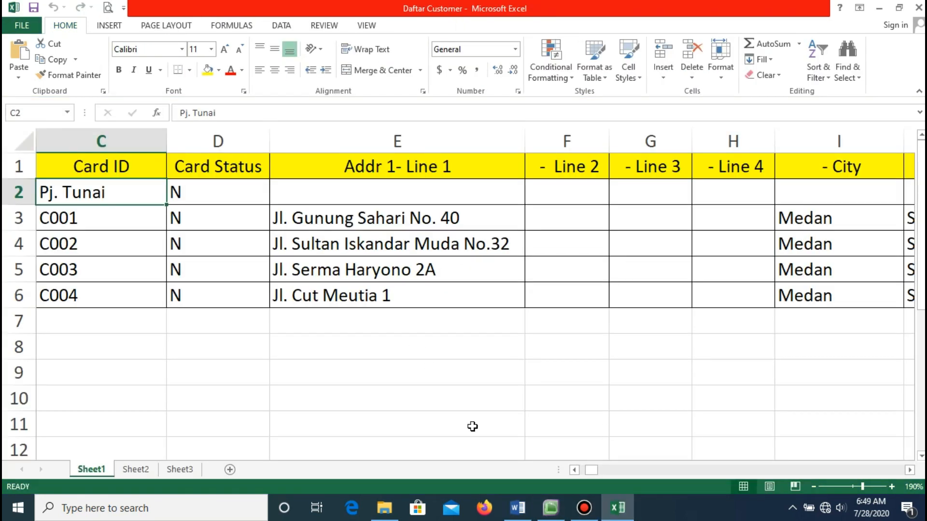
{"action": "left_click", "coordinate": [574, 471]}
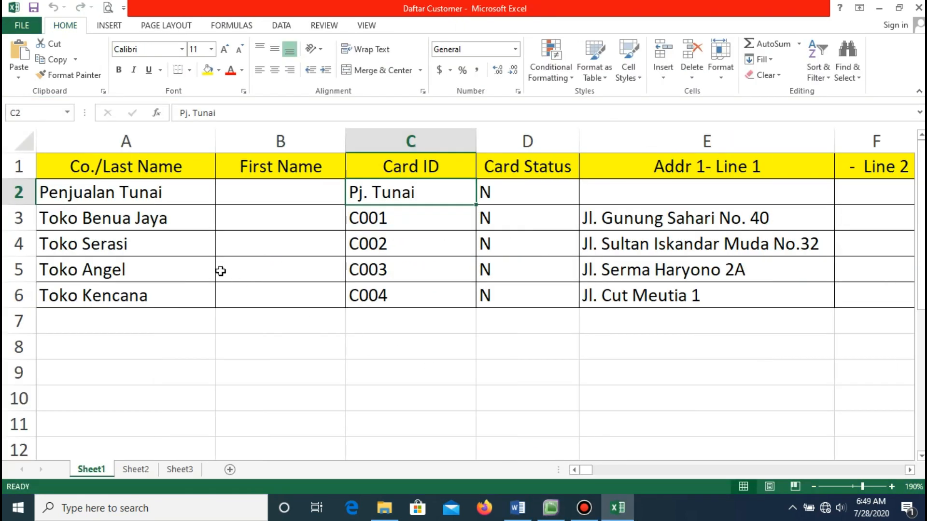
{"action": "left_click", "coordinate": [124, 219]}
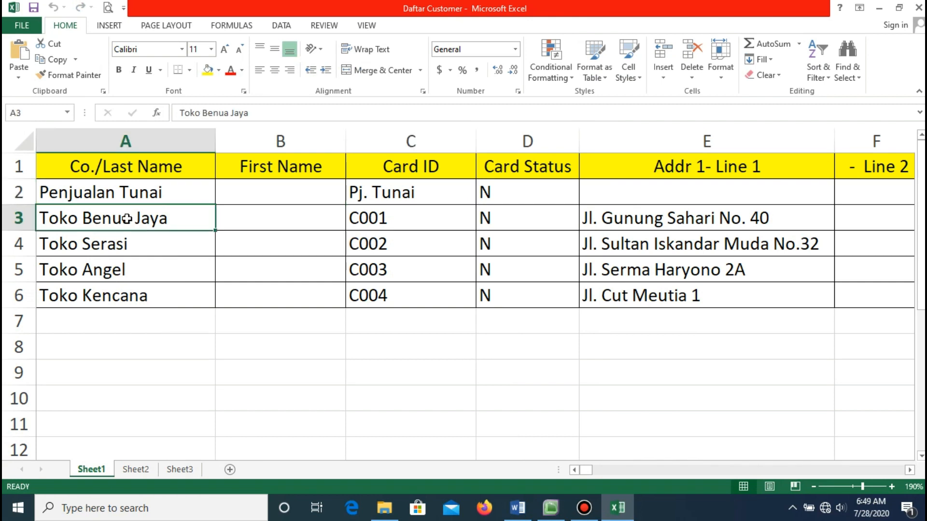
{"action": "left_click", "coordinate": [381, 221]}
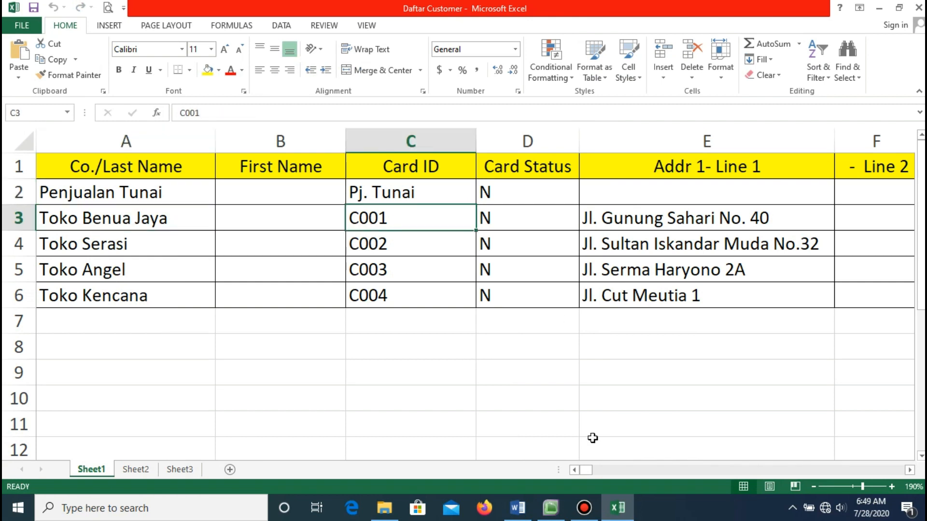
- Compare the workbook's address, city, state and phone columns for customer C001 with the customer table in the Word document
{"action": "left_click", "coordinate": [517, 508]}
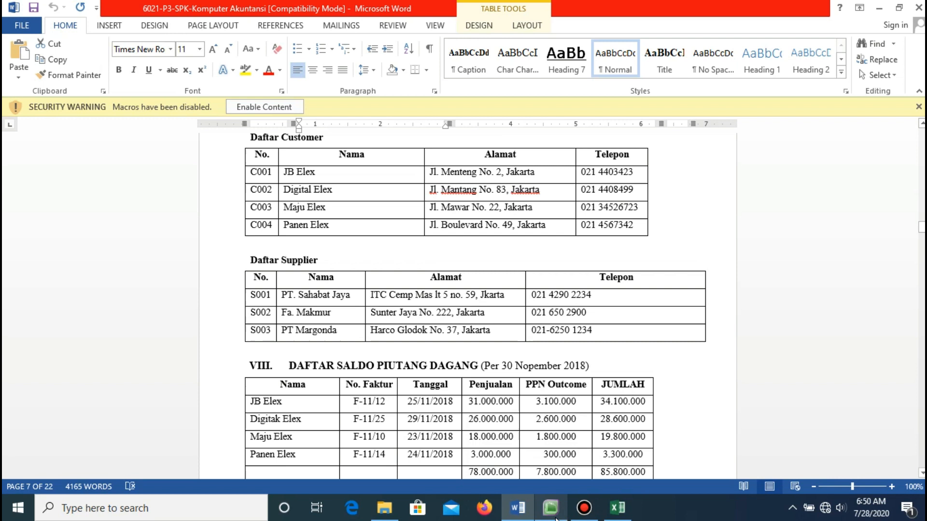
{"action": "left_click", "coordinate": [552, 509]}
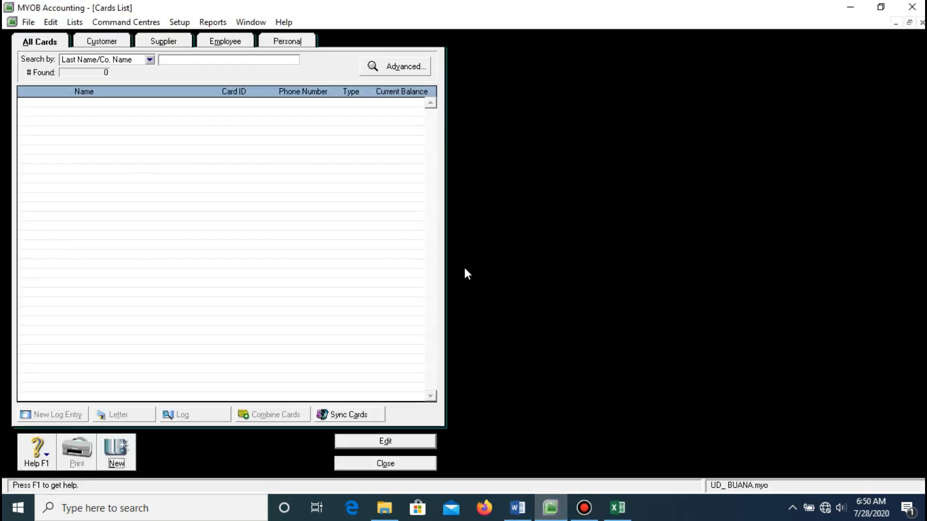
{"action": "left_click", "coordinate": [552, 509]}
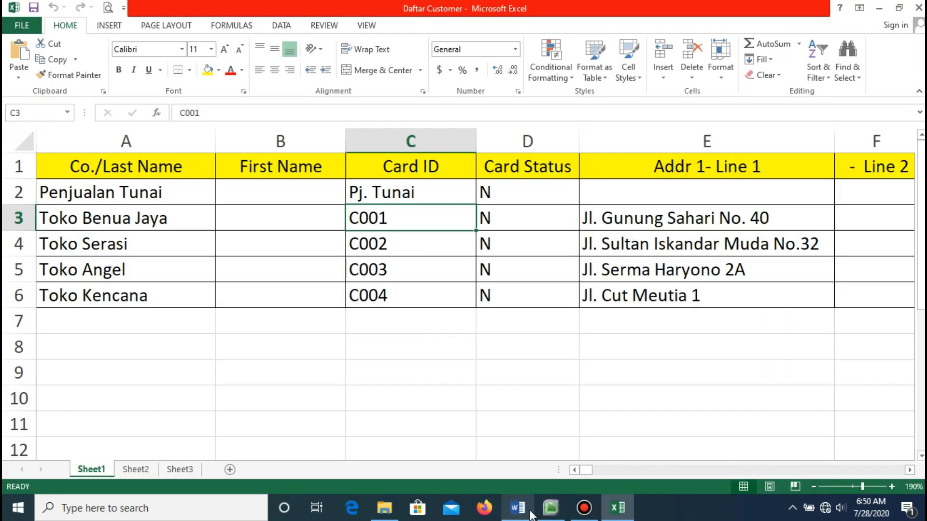
{"action": "left_click", "coordinate": [670, 194]}
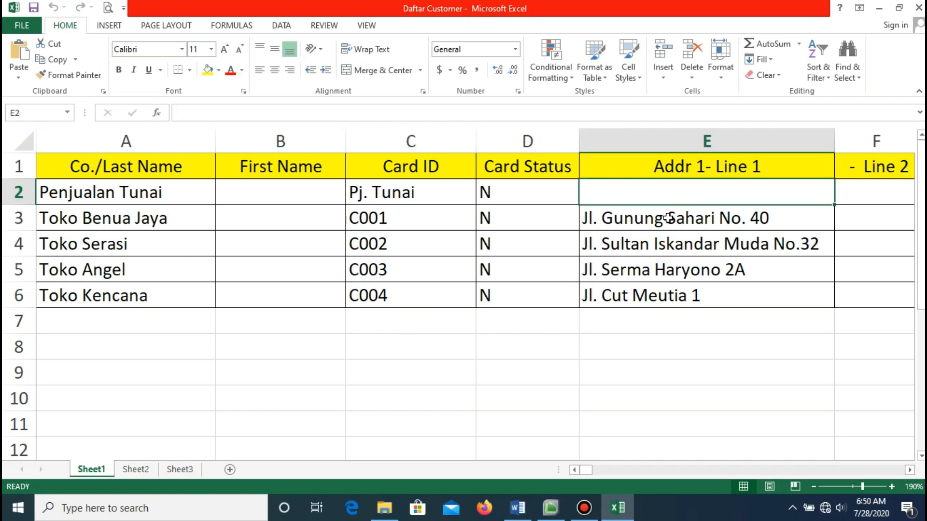
{"action": "left_click", "coordinate": [669, 218]}
{"action": "left_click_drag", "start_coordinate": [585, 470], "coordinate": [601, 470]}
{"action": "left_click", "coordinate": [587, 219]}
{"action": "left_click", "coordinate": [458, 217]}
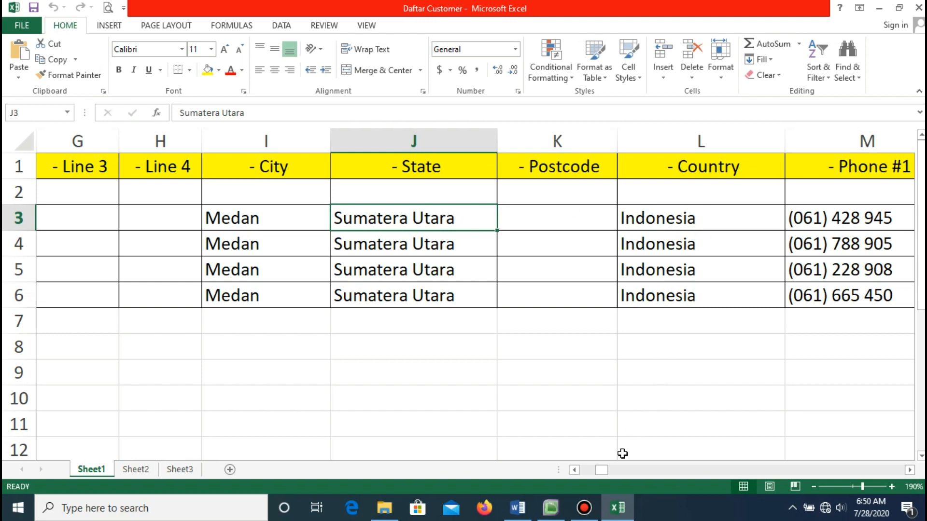
{"action": "left_click_drag", "start_coordinate": [607, 472], "coordinate": [613, 468]}
{"action": "left_click", "coordinate": [409, 214]}
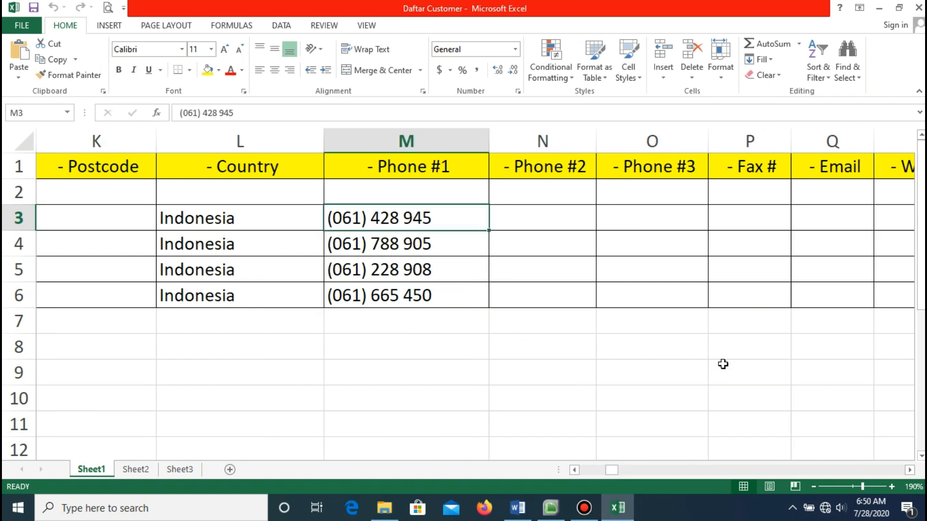
{"action": "left_click", "coordinate": [517, 507]}
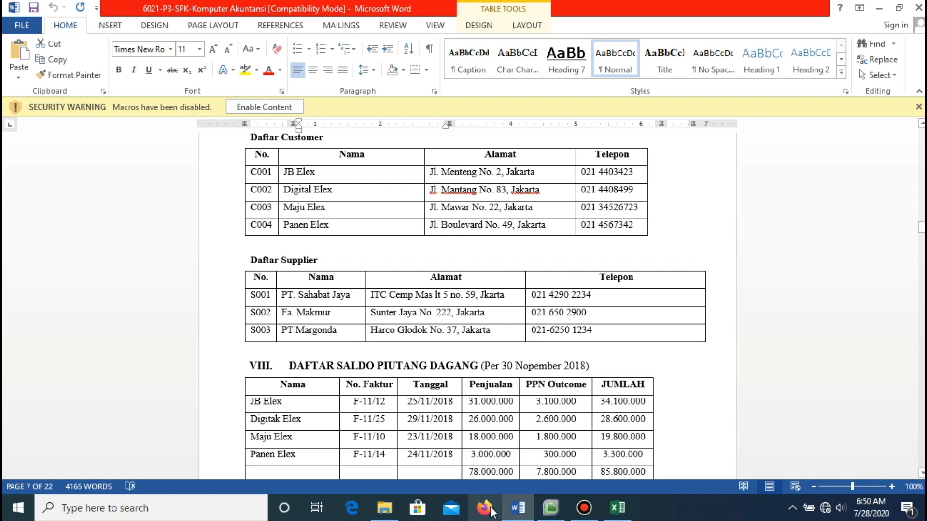
{"action": "left_click", "coordinate": [515, 516]}
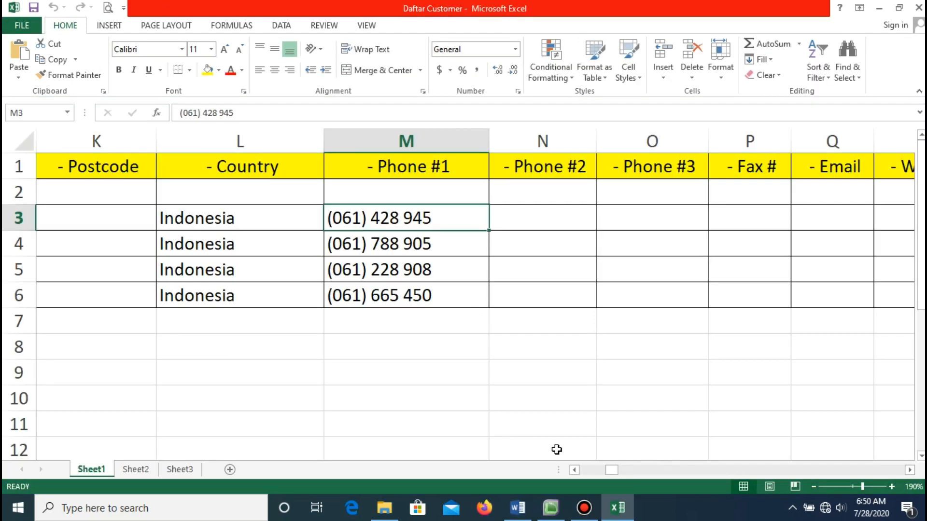
- Return to the customer sheet's first columns, switch to MYOB Accounting and close the Cards List
{"action": "left_click_drag", "start_coordinate": [609, 470], "coordinate": [582, 475]}
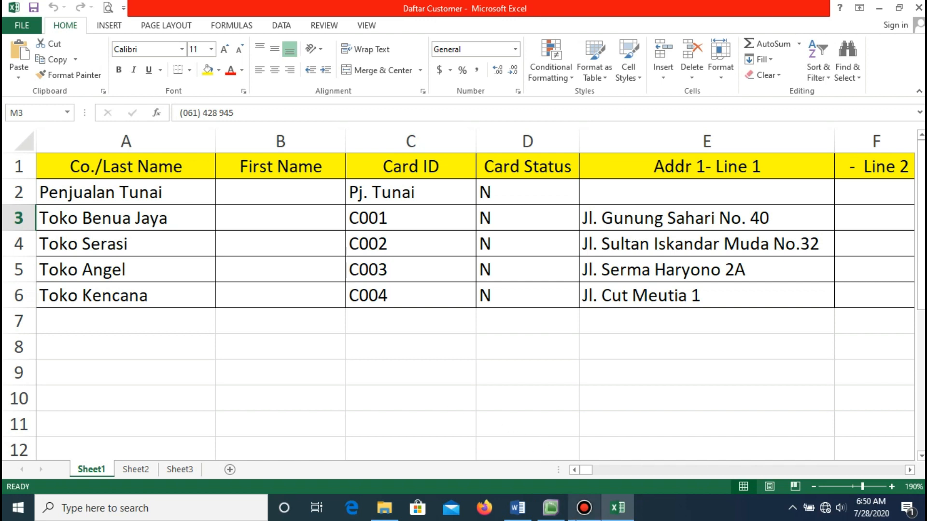
{"action": "left_click", "coordinate": [555, 513]}
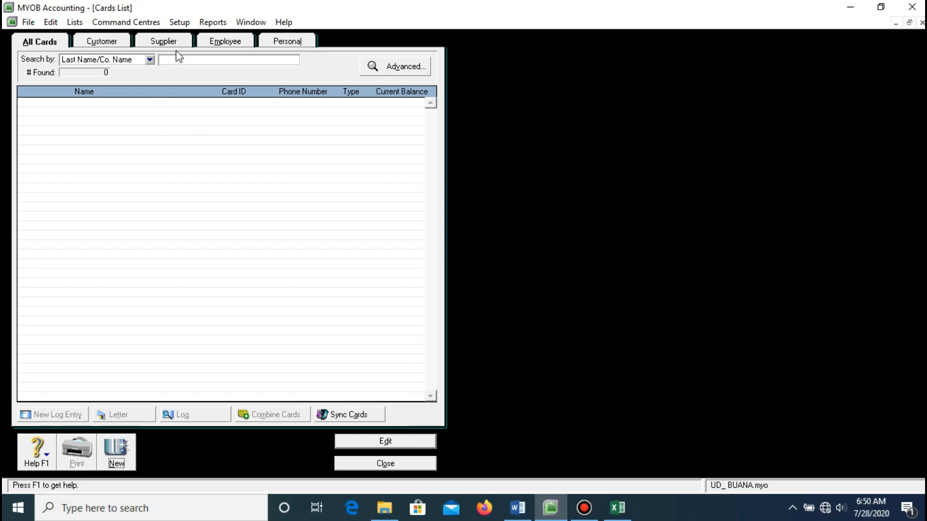
{"action": "left_click", "coordinate": [385, 464]}
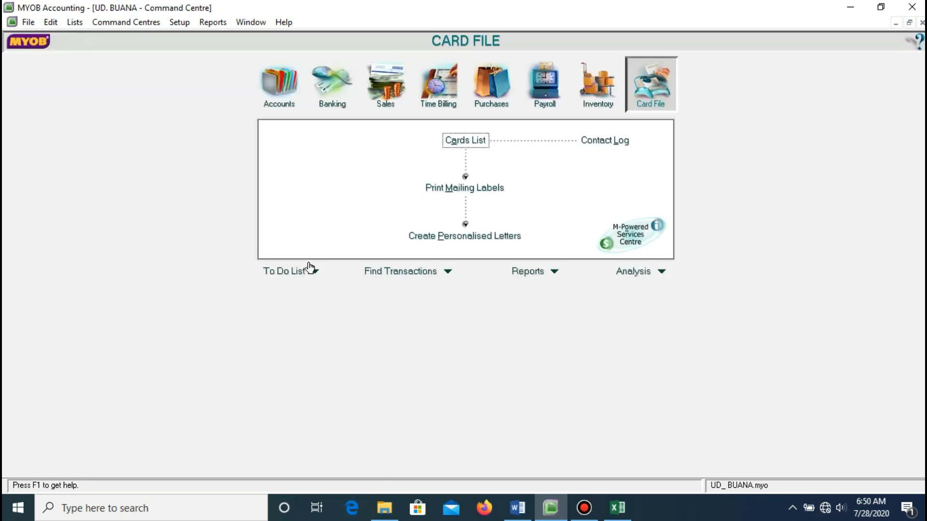
{"action": "left_click", "coordinate": [179, 22]}
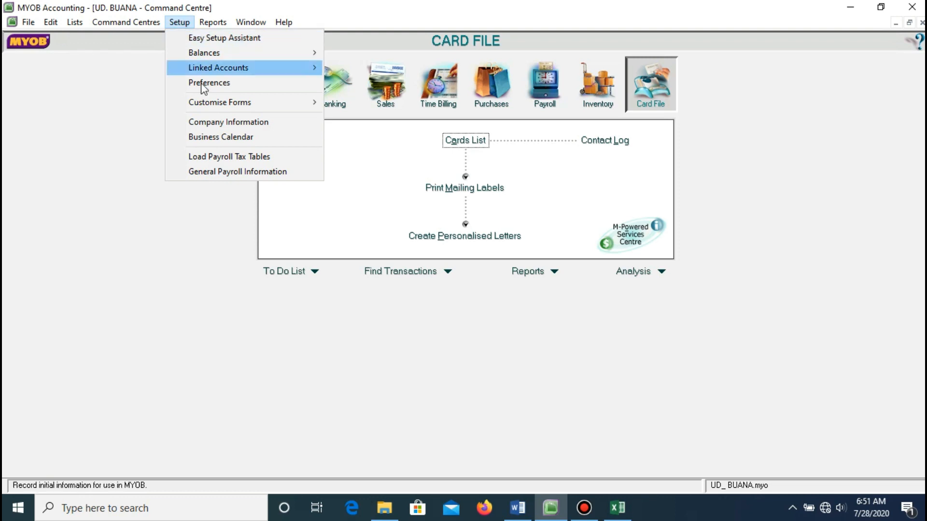
{"action": "mouse_move", "coordinate": [302, 52]}
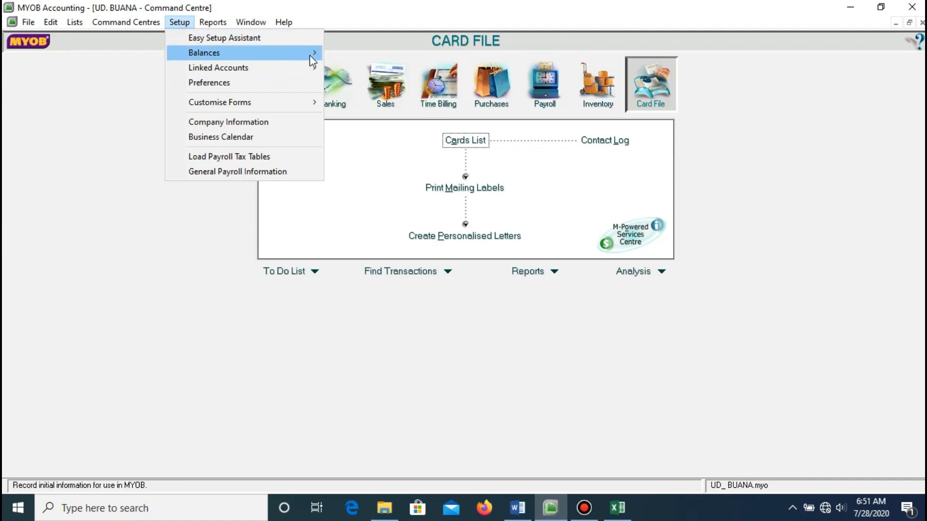
{"action": "left_click", "coordinate": [117, 125]}
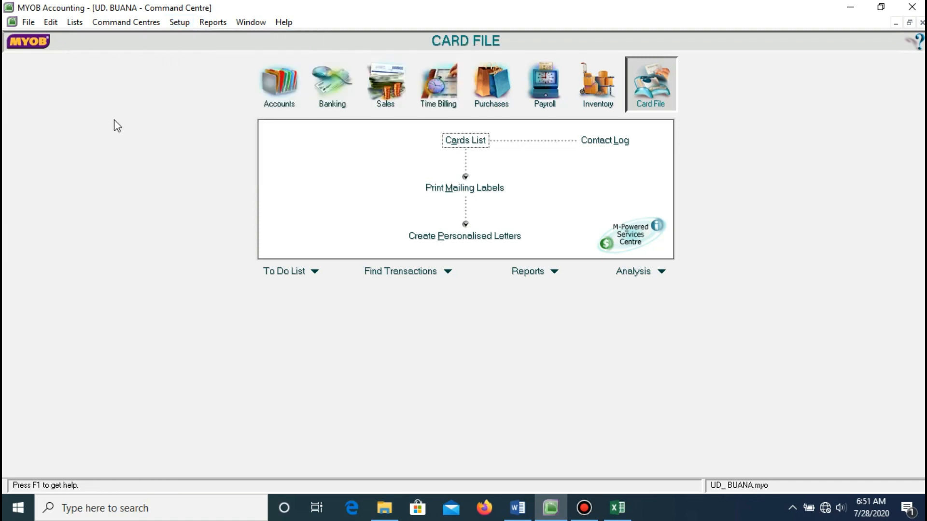
- Open the Accounts List and look through the accounts and their balances from assets to other expenses
{"action": "left_click", "coordinate": [273, 103]}
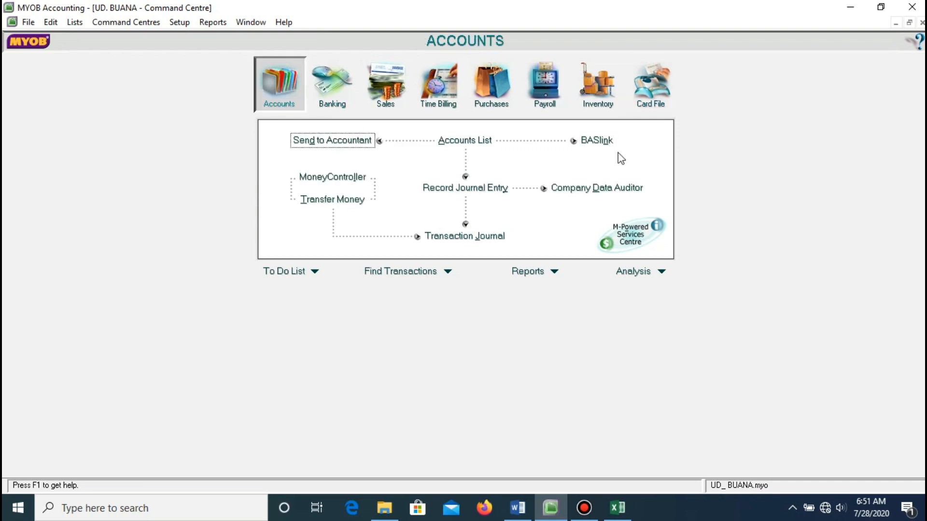
{"action": "left_click", "coordinate": [471, 141]}
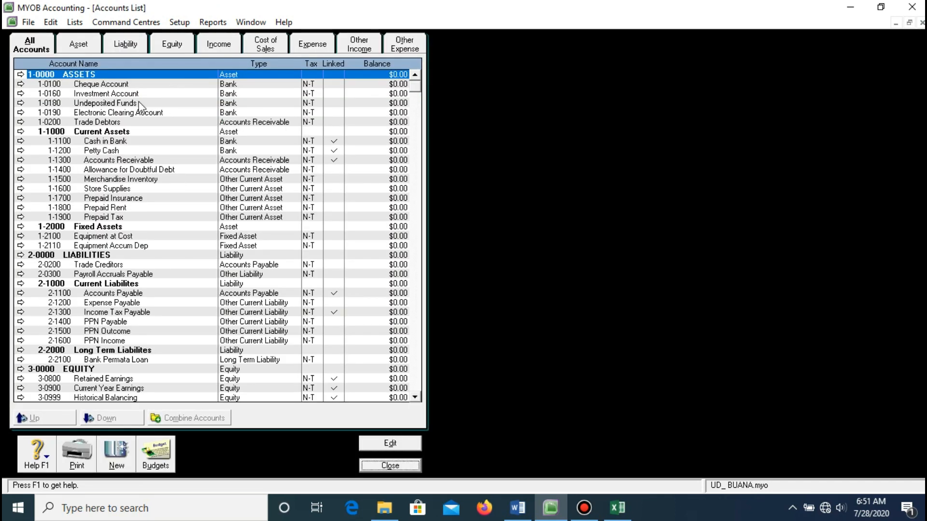
{"action": "scroll", "coordinate": [403, 88], "scroll_direction": "down", "scroll_amount": 11}
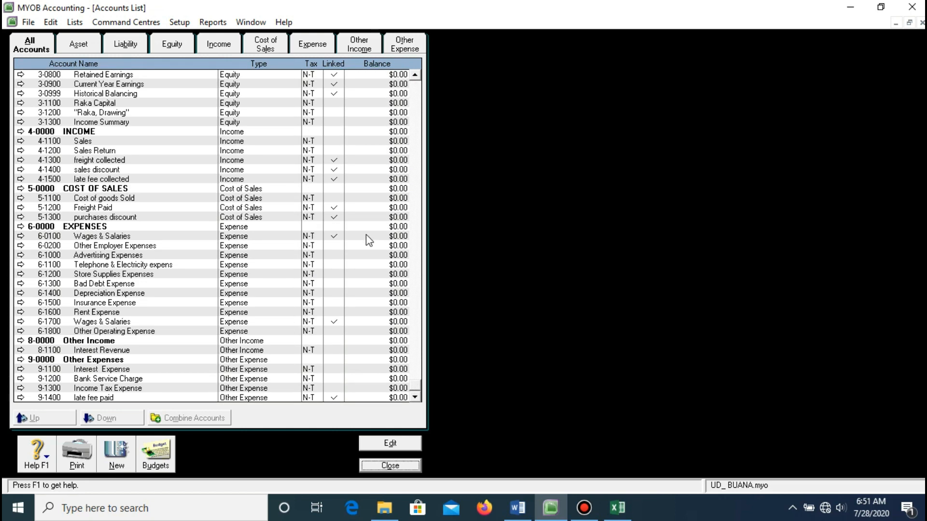
{"action": "scroll", "coordinate": [366, 234], "scroll_direction": "up", "scroll_amount": 11}
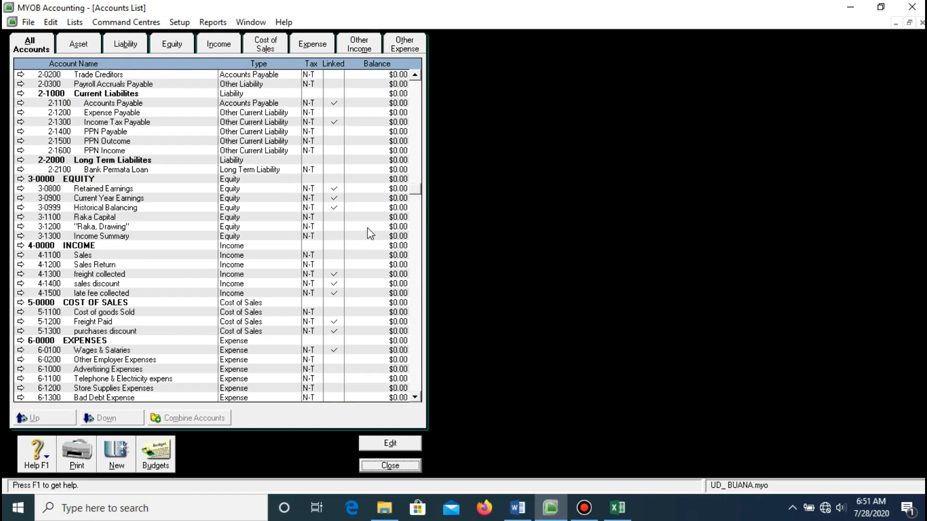
{"action": "left_click", "coordinate": [179, 22]}
{"action": "mouse_move", "coordinate": [316, 54]}
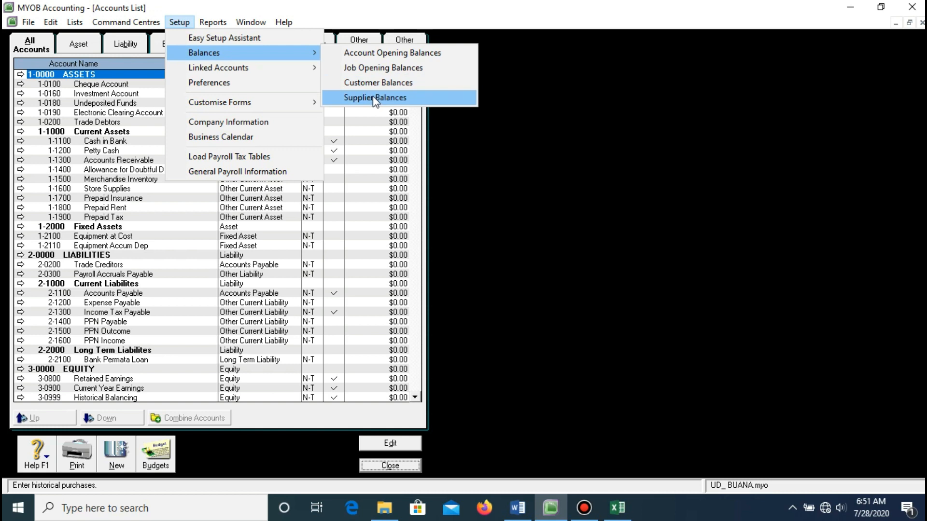
{"action": "left_click", "coordinate": [366, 59]}
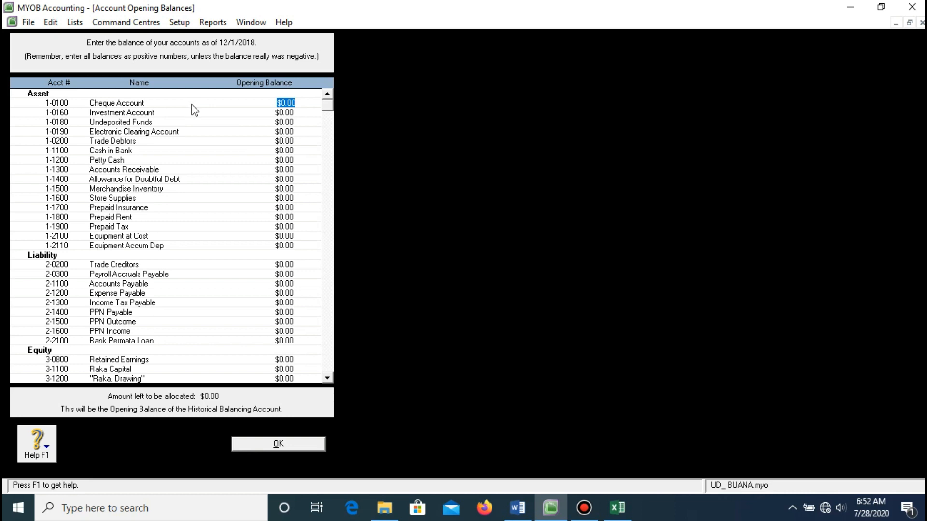
{"action": "left_click", "coordinate": [280, 443]}
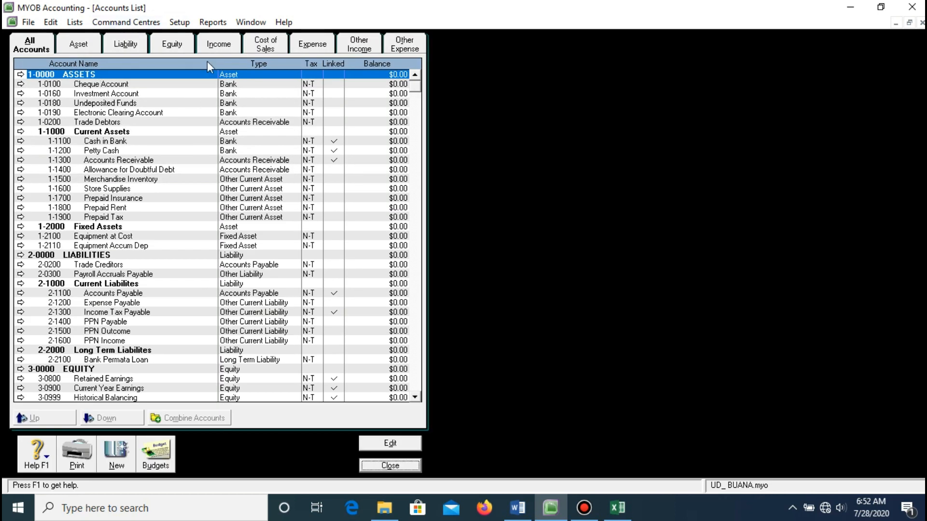
- Open Account Opening Balances and consult the UD. BUANA trial balance per 30 November 2018 in the Word document
{"action": "left_click", "coordinate": [179, 22]}
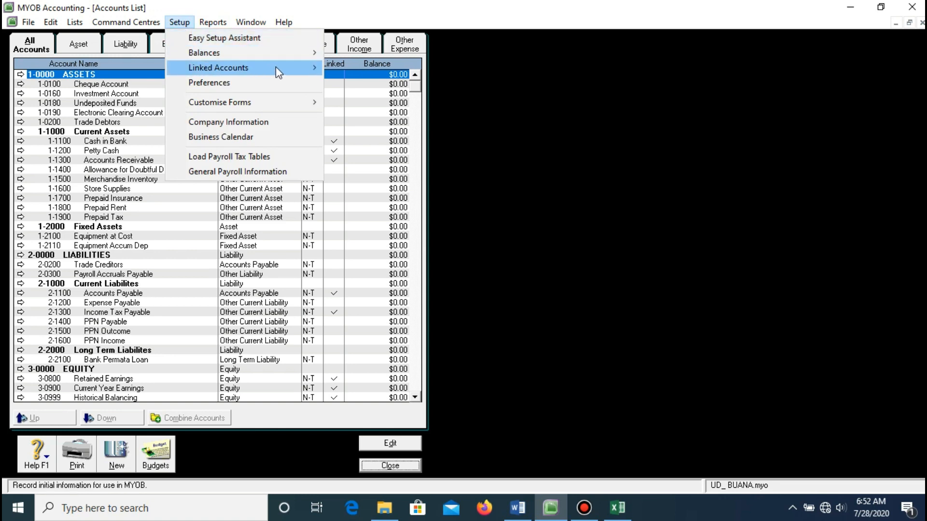
{"action": "left_click", "coordinate": [354, 53]}
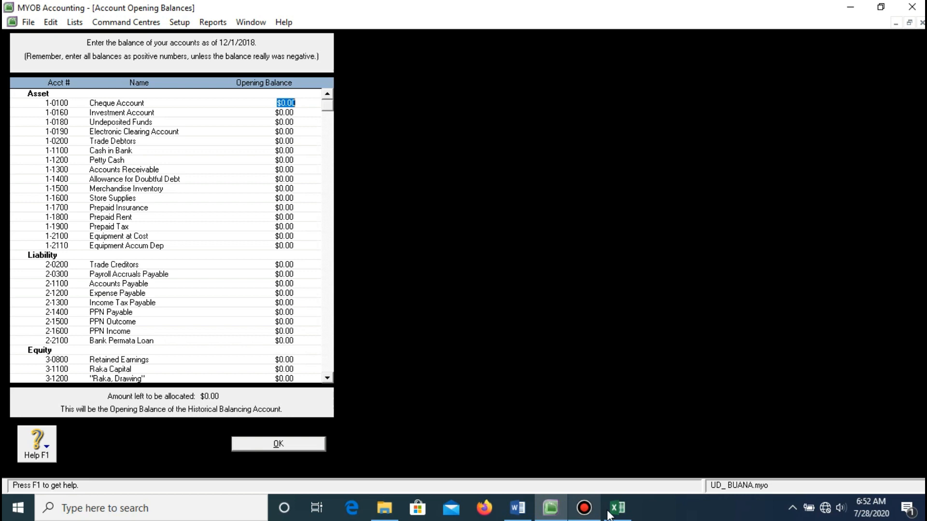
{"action": "left_click", "coordinate": [517, 508]}
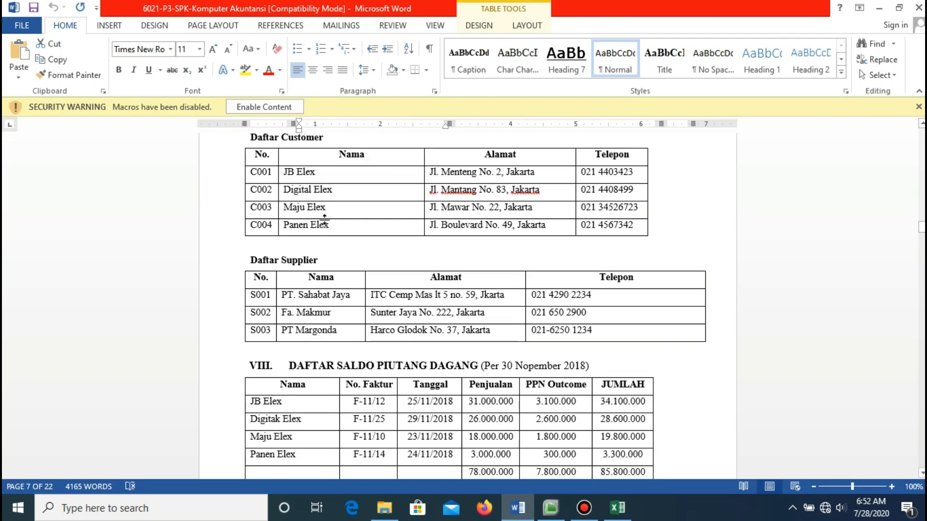
{"action": "scroll", "coordinate": [330, 207], "scroll_direction": "up", "scroll_amount": 3}
{"action": "scroll", "coordinate": [330, 207], "scroll_direction": "up", "scroll_amount": 20}
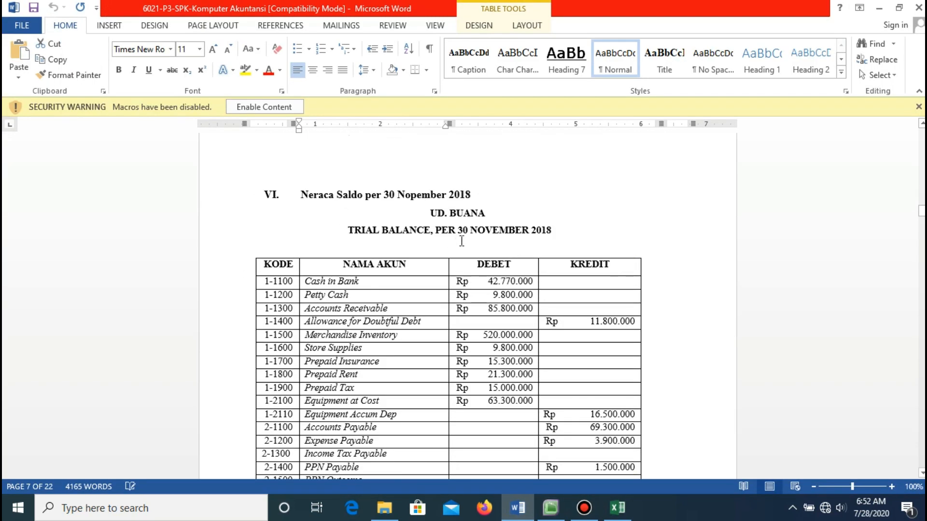
{"action": "scroll", "coordinate": [476, 234], "scroll_direction": "down", "scroll_amount": 3}
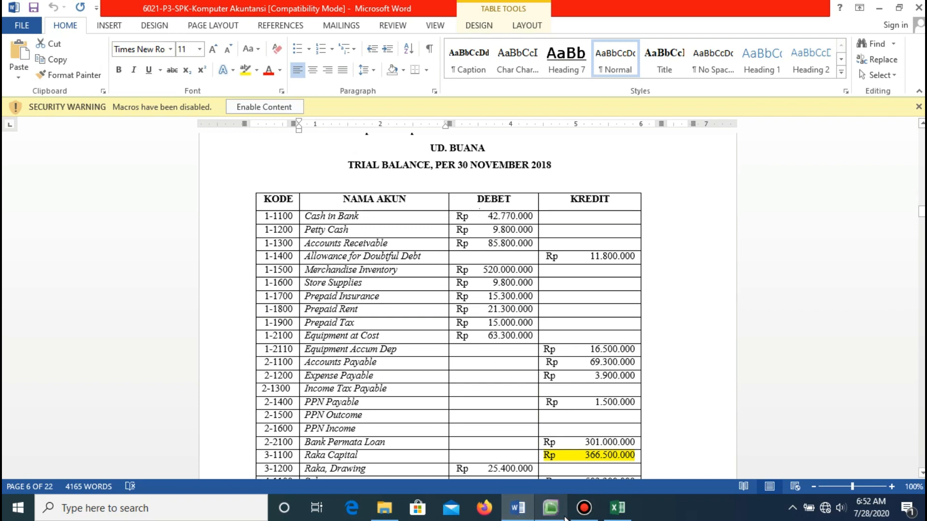
{"action": "left_click", "coordinate": [550, 507]}
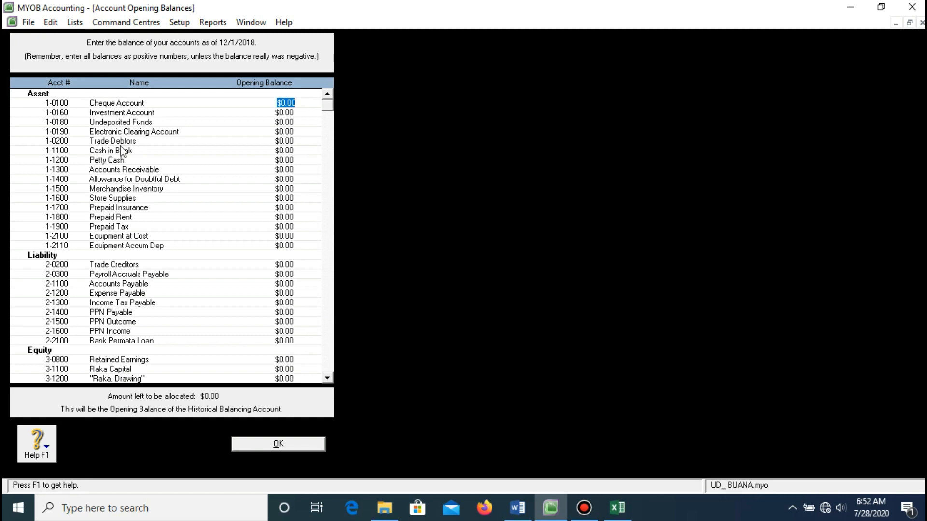
- Enter 42,770,000 as the opening balance of account 1-1100 Cash in Bank, taken from the Word trial balance
{"action": "left_click", "coordinate": [280, 150]}
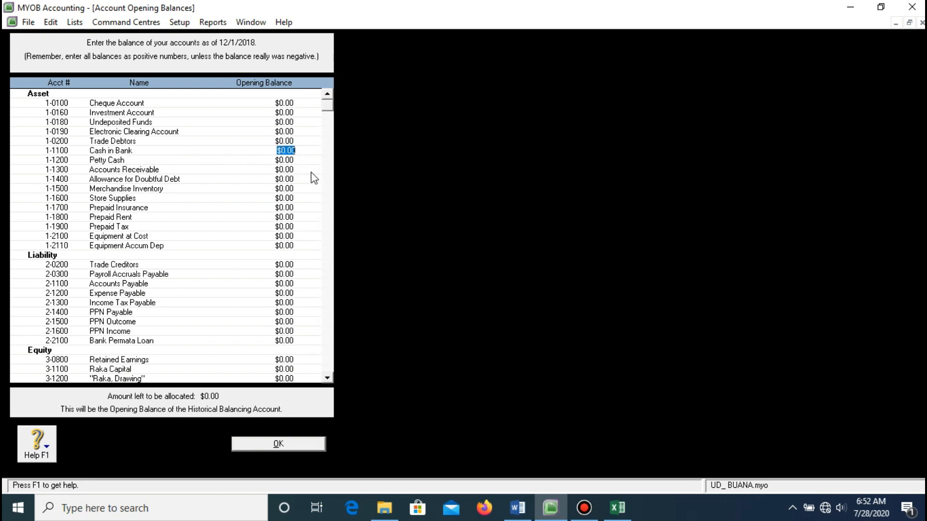
{"action": "type", "text": "47"}
{"action": "left_click", "coordinate": [520, 513]}
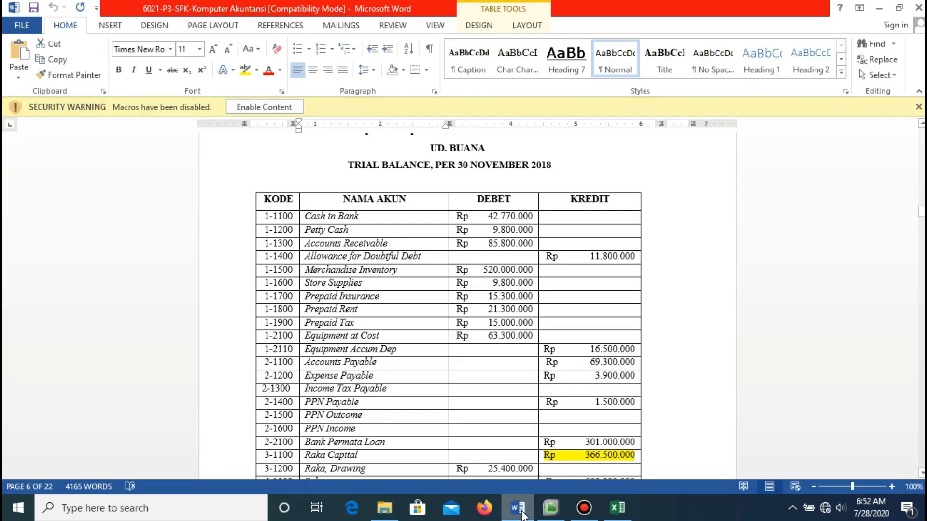
{"action": "left_click", "coordinate": [522, 513]}
{"action": "type", "text": "2,770"}
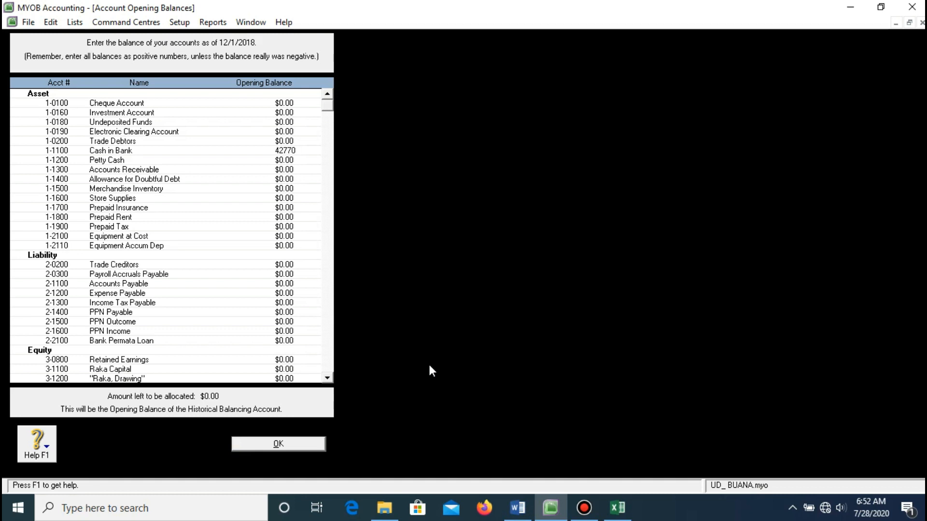
{"action": "type", "text": ",000"}
{"action": "key", "text": "Tab"}
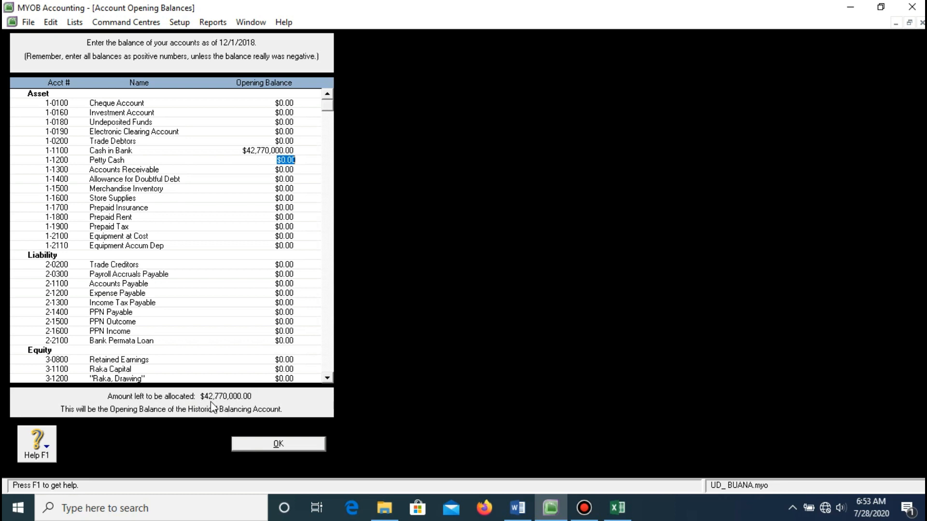
- Examine the debit and credit entries of the trial balance in Word and compare its accounts with MYOB's opening balances list
{"action": "left_click", "coordinate": [517, 508]}
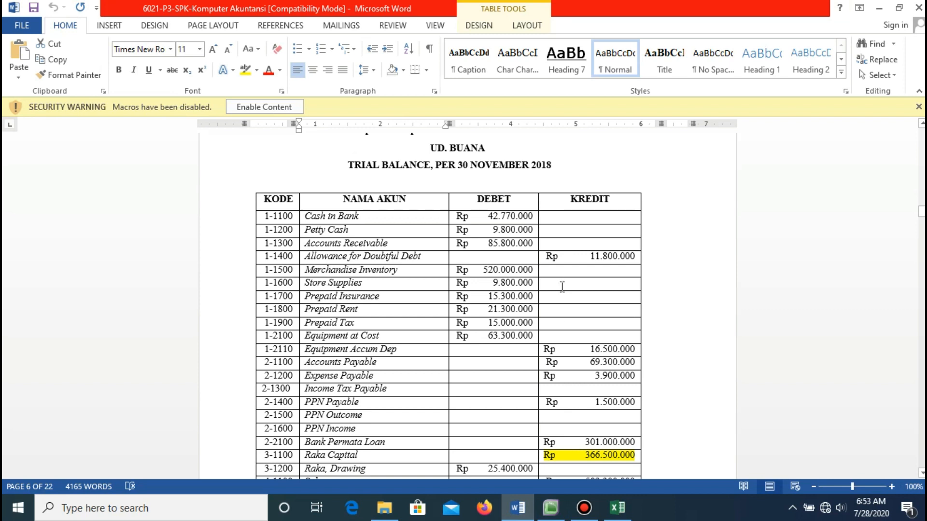
{"action": "scroll", "coordinate": [562, 287], "scroll_direction": "down", "scroll_amount": 3}
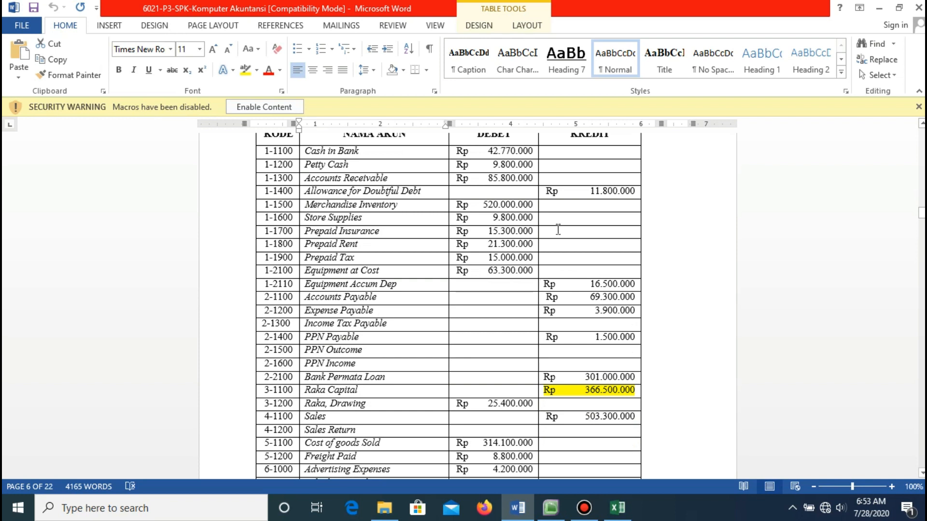
{"action": "scroll", "coordinate": [557, 227], "scroll_direction": "down", "scroll_amount": 5}
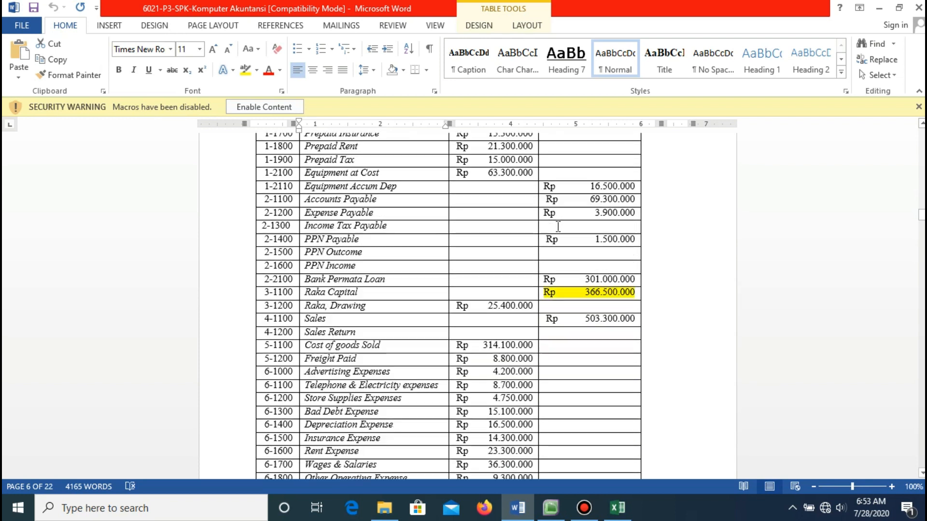
{"action": "scroll", "coordinate": [557, 226], "scroll_direction": "up", "scroll_amount": 5}
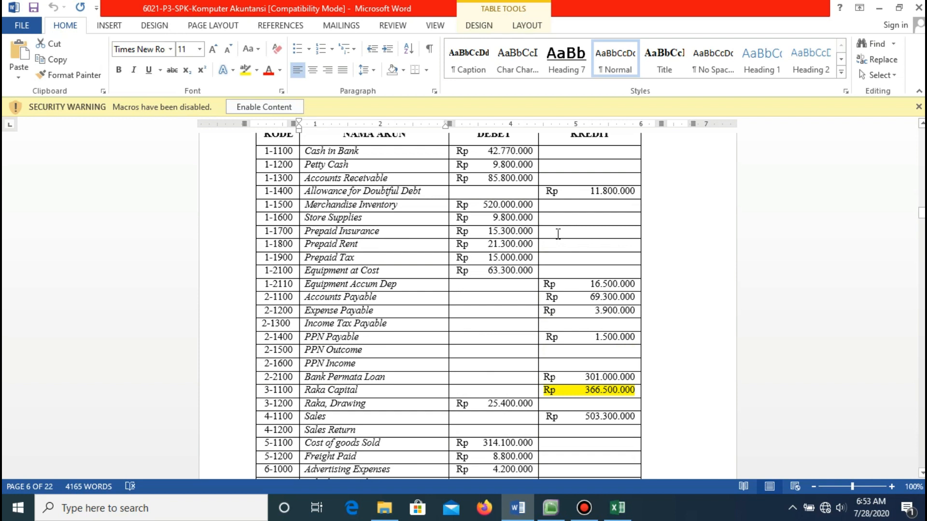
{"action": "scroll", "coordinate": [557, 233], "scroll_direction": "down", "scroll_amount": 3}
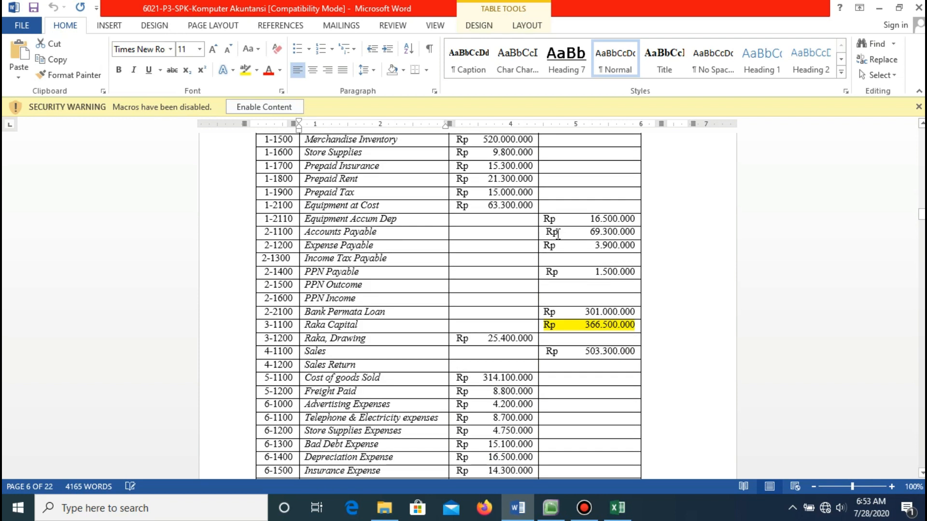
{"action": "scroll", "coordinate": [556, 233], "scroll_direction": "up", "scroll_amount": 1}
{"action": "scroll", "coordinate": [556, 233], "scroll_direction": "up", "scroll_amount": 1}
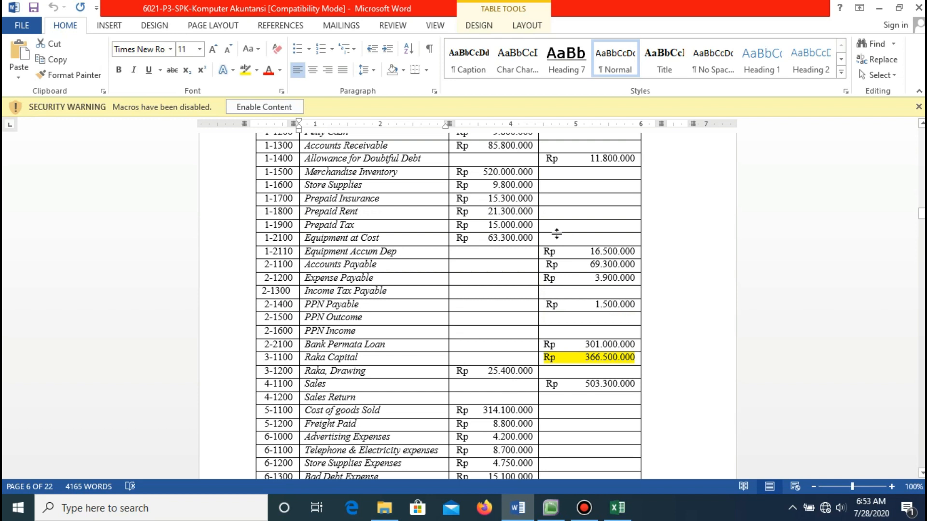
{"action": "left_click", "coordinate": [579, 158]}
{"action": "scroll", "coordinate": [537, 255], "scroll_direction": "down", "scroll_amount": 5}
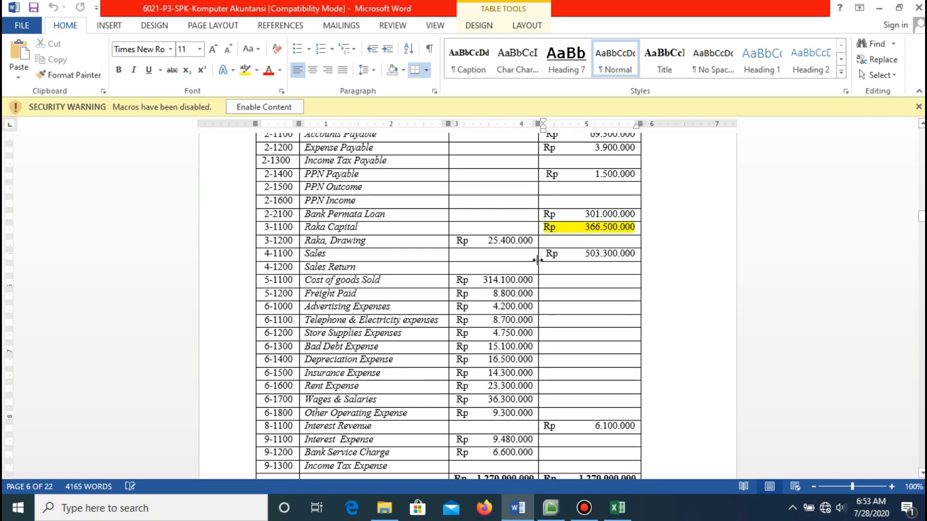
{"action": "scroll", "coordinate": [537, 261], "scroll_direction": "down", "scroll_amount": 1}
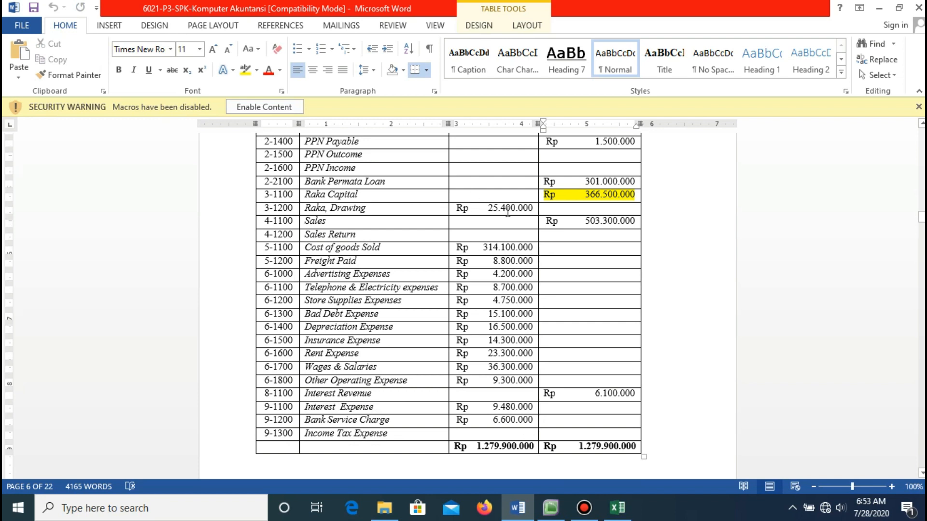
{"action": "left_click", "coordinate": [485, 208]}
{"action": "scroll", "coordinate": [484, 210], "scroll_direction": "up", "scroll_amount": 1}
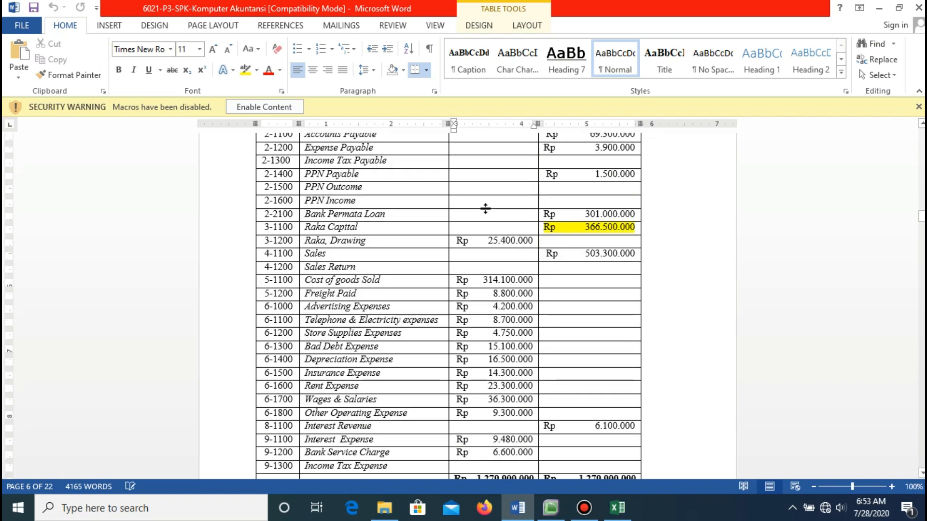
{"action": "scroll", "coordinate": [491, 208], "scroll_direction": "up", "scroll_amount": 5}
{"action": "scroll", "coordinate": [493, 208], "scroll_direction": "down", "scroll_amount": 6}
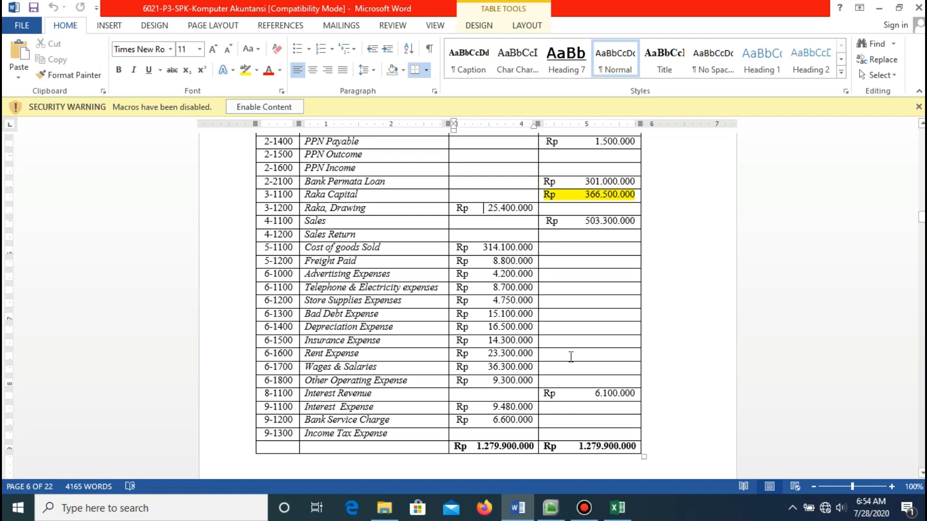
{"action": "left_click", "coordinate": [550, 507]}
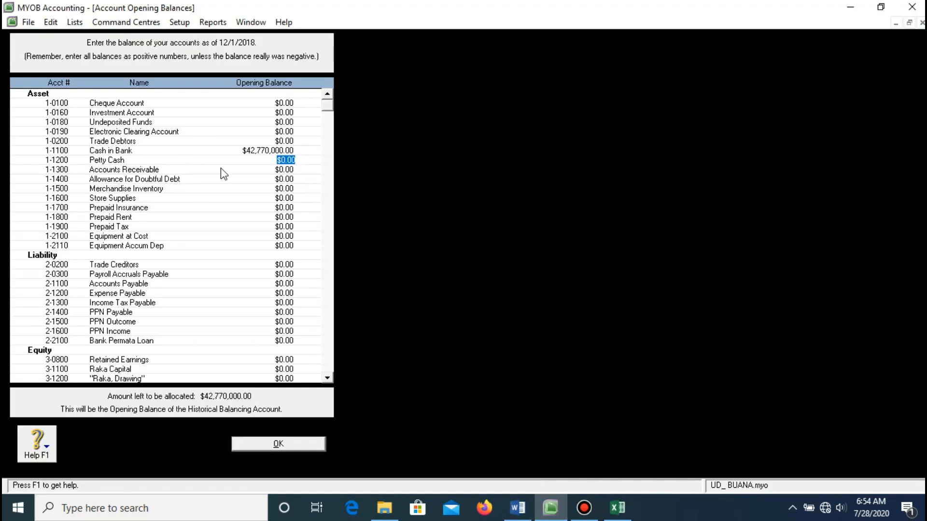
{"action": "scroll", "coordinate": [169, 277], "scroll_direction": "down", "scroll_amount": 3}
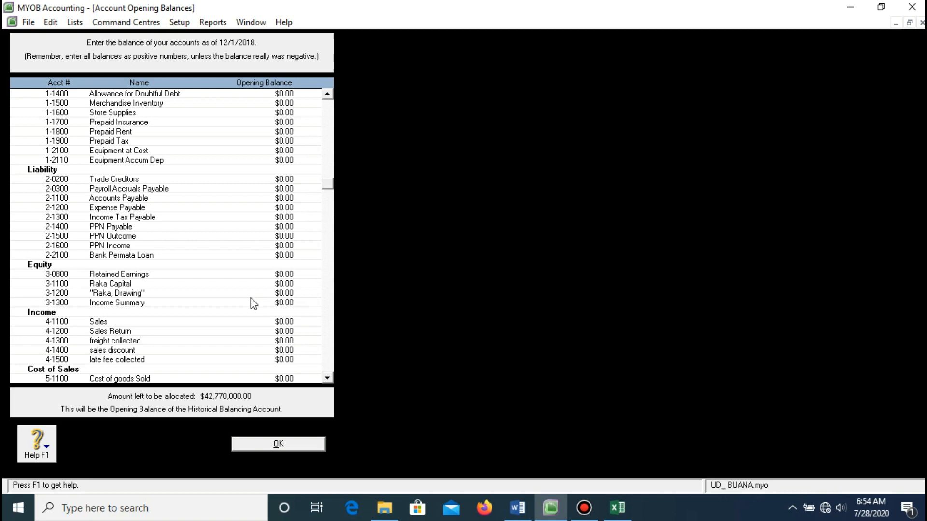
- Enter -25,400,000 as the opening balance of equity account 3-1200 "Raka, Drawing"
{"action": "left_click", "coordinate": [287, 293]}
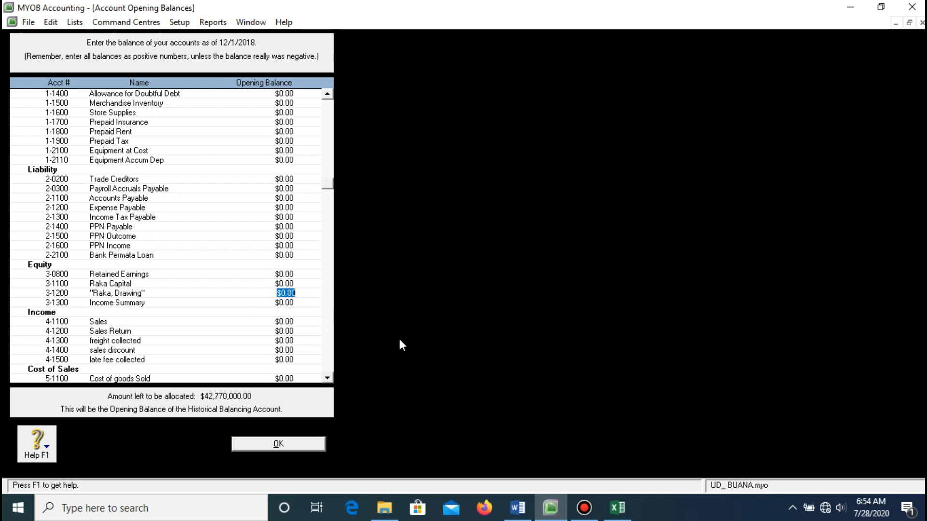
{"action": "left_click", "coordinate": [549, 511]}
{"action": "left_click", "coordinate": [548, 515]}
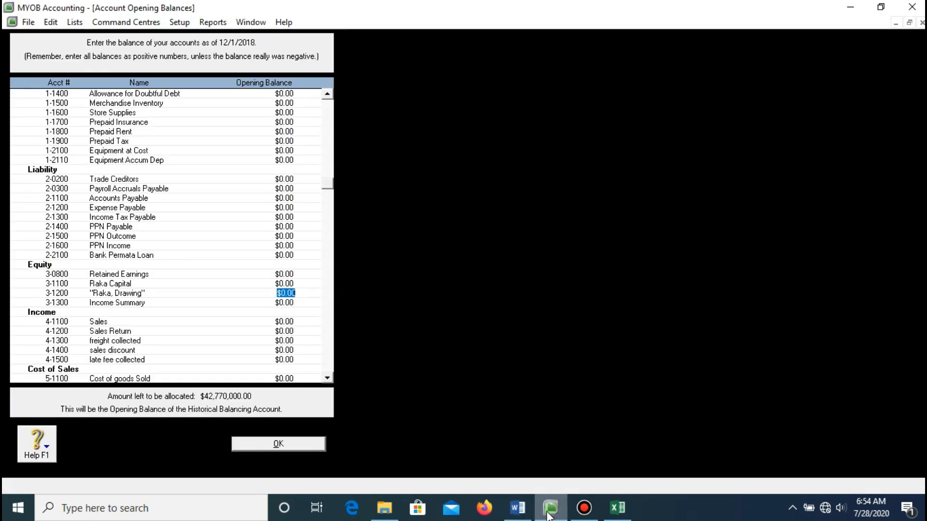
{"action": "key", "text": "BackSpace"}
{"action": "type", "text": "-25400000"}
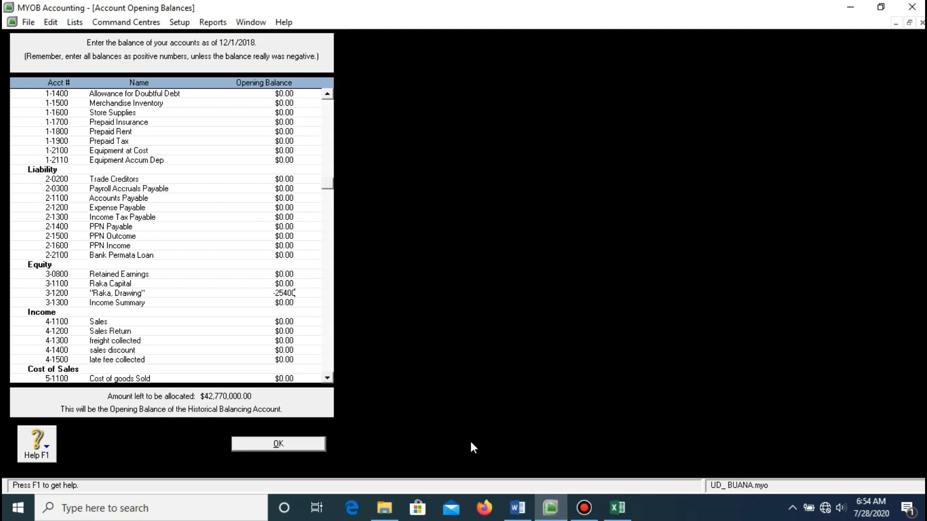
{"action": "key", "text": "Tab"}
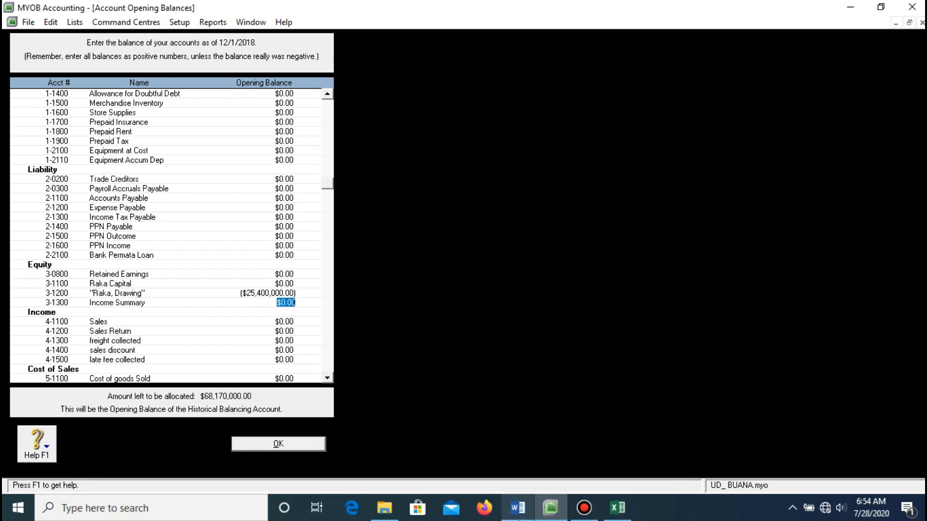
- Compare the drawing, asset and liability entries of the Word trial balance with the opening balances list in MYOB
{"action": "left_click", "coordinate": [517, 508]}
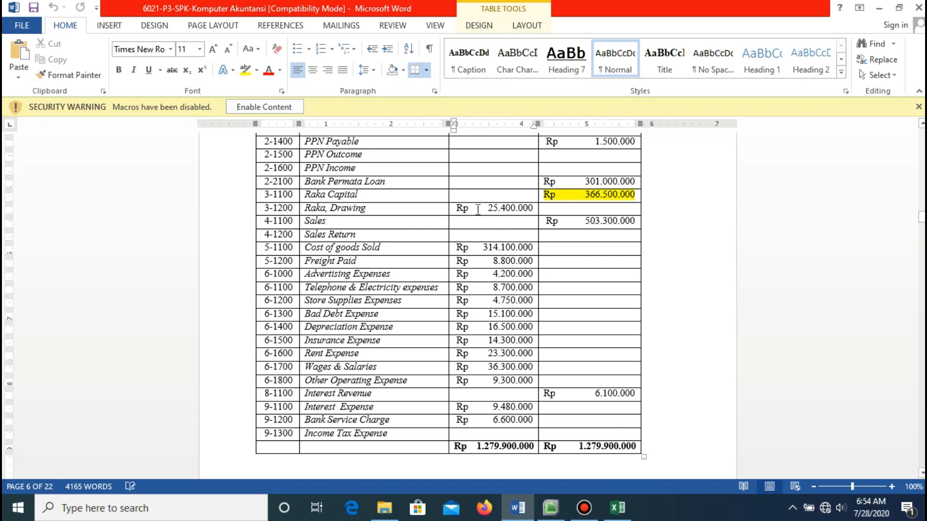
{"action": "scroll", "coordinate": [483, 241], "scroll_direction": "down", "scroll_amount": 1}
{"action": "scroll", "coordinate": [507, 314], "scroll_direction": "up", "scroll_amount": 5}
{"action": "scroll", "coordinate": [530, 362], "scroll_direction": "up", "scroll_amount": 1}
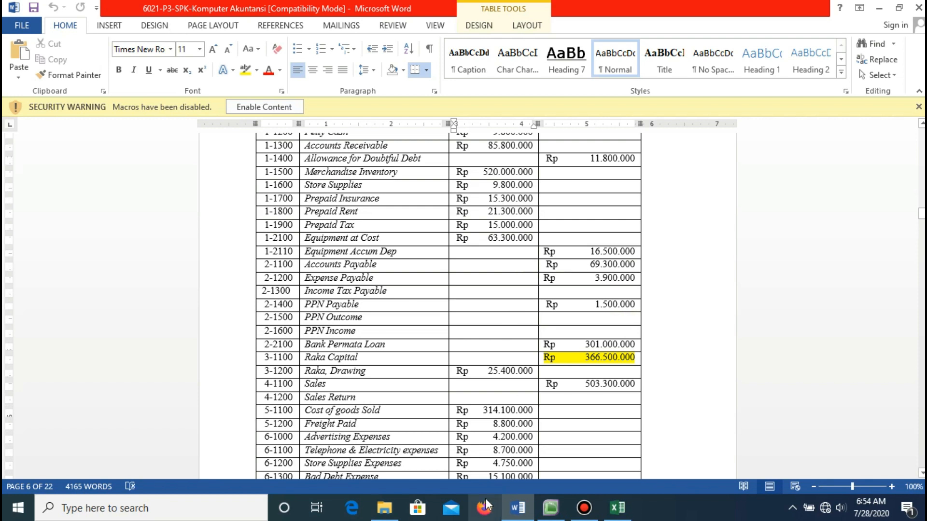
{"action": "left_click", "coordinate": [550, 511]}
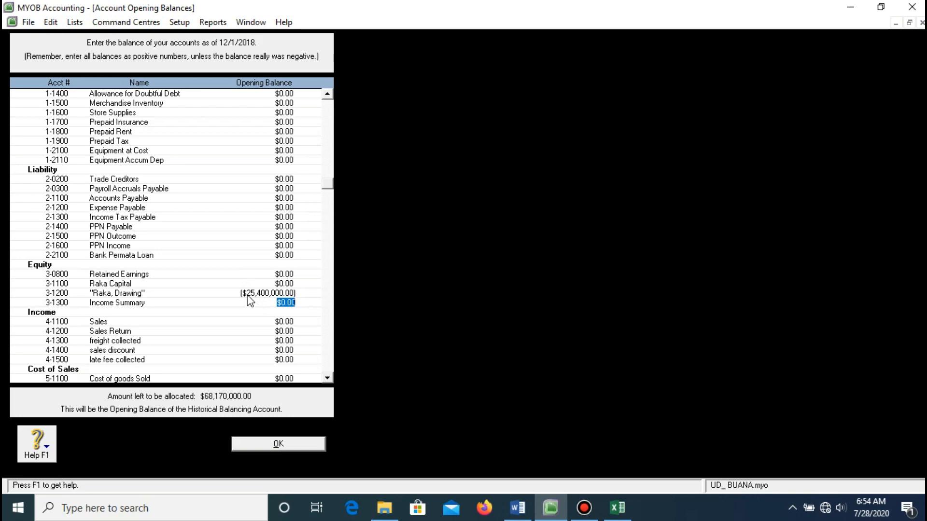
{"action": "left_click", "coordinate": [517, 507]}
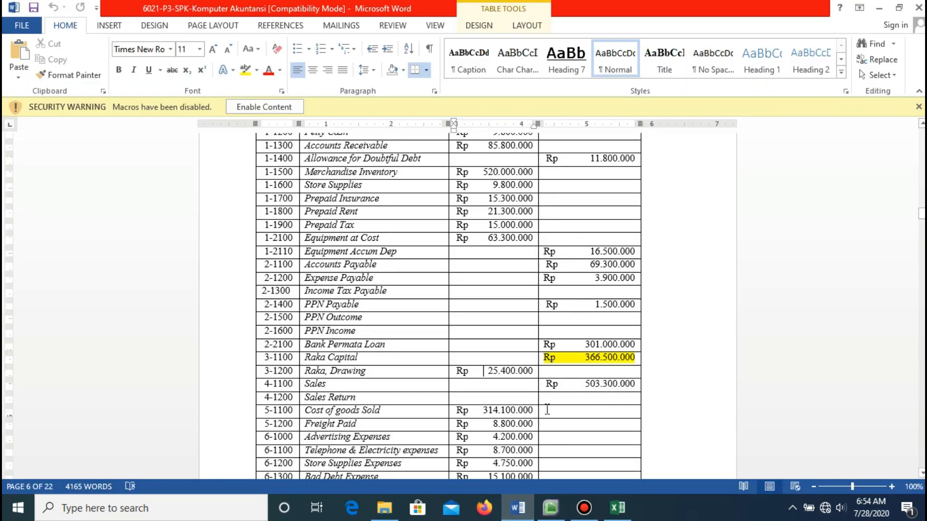
{"action": "left_click", "coordinate": [549, 507]}
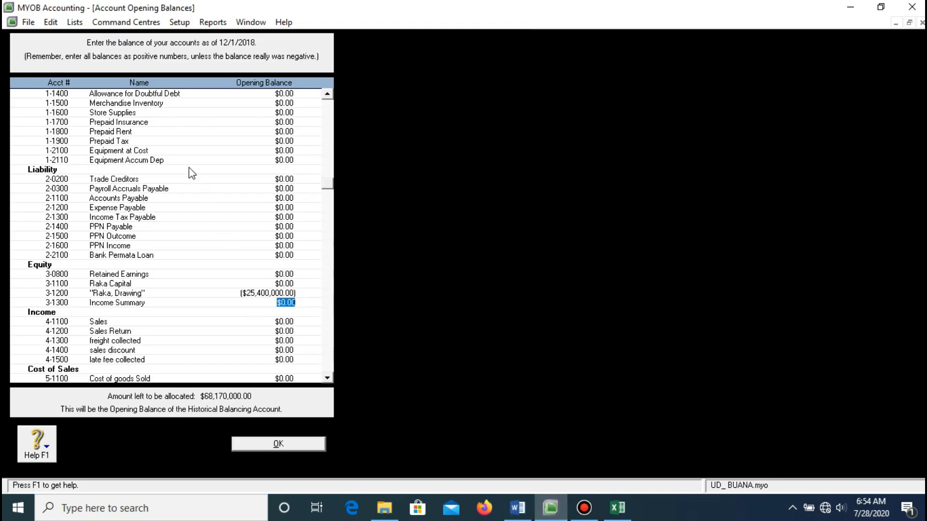
{"action": "scroll", "coordinate": [193, 174], "scroll_direction": "up", "scroll_amount": 3}
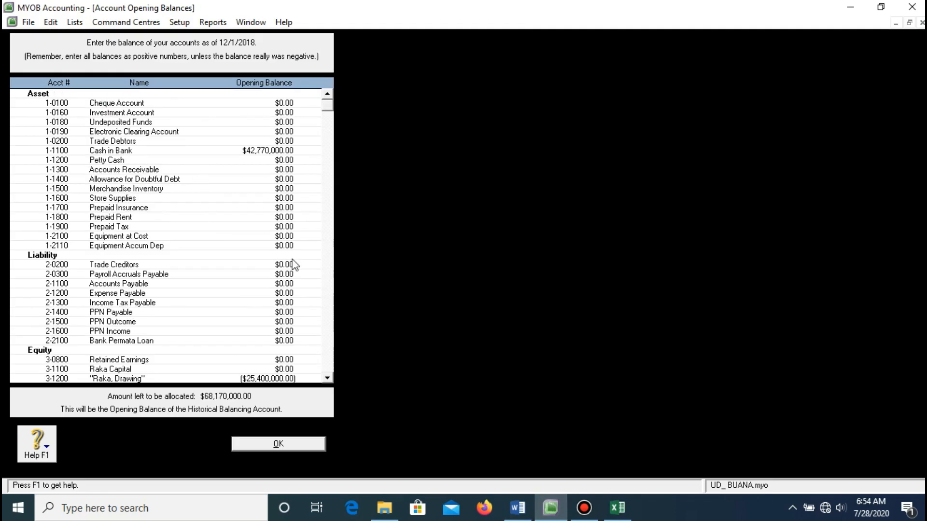
{"action": "scroll", "coordinate": [267, 303], "scroll_direction": "down", "scroll_amount": 3}
{"action": "left_click", "coordinate": [267, 303]}
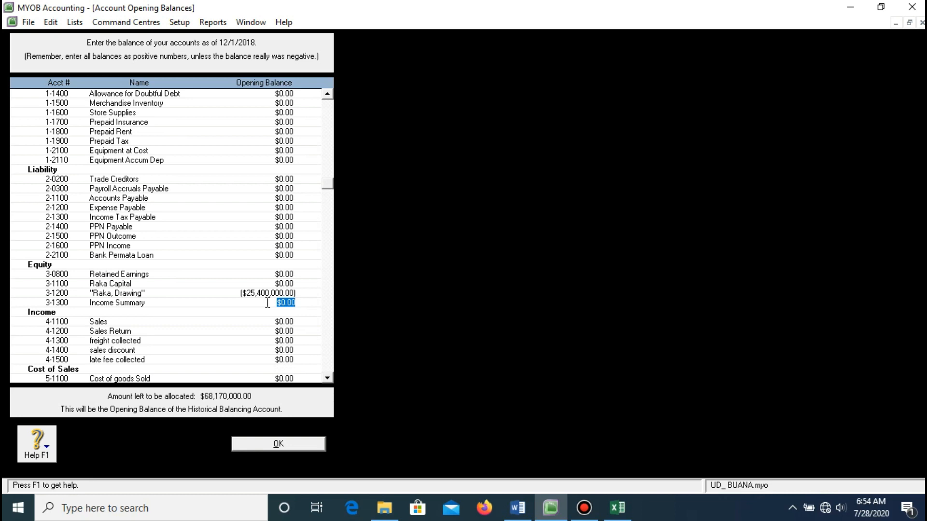